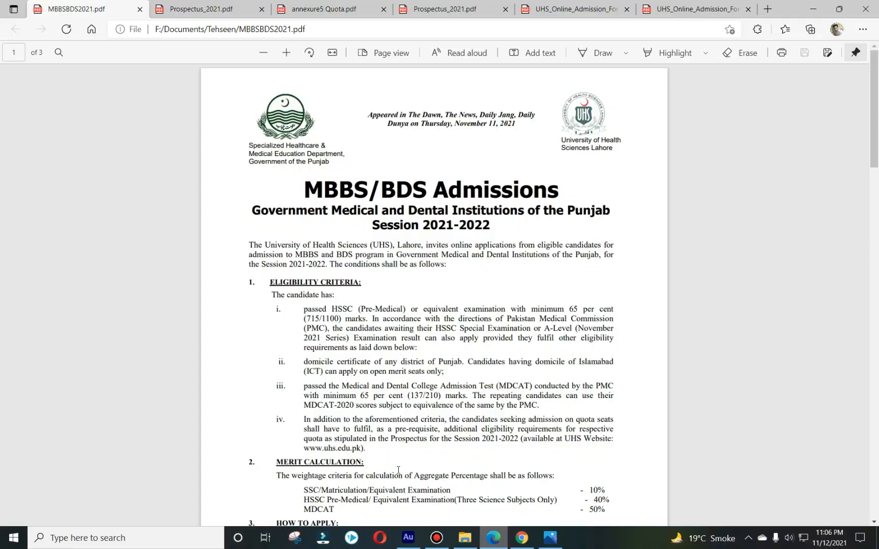
# Step: Read through the MBBSBDS2021.pdf admissions notice
pyautogui.scroll(-5, 443, 282)
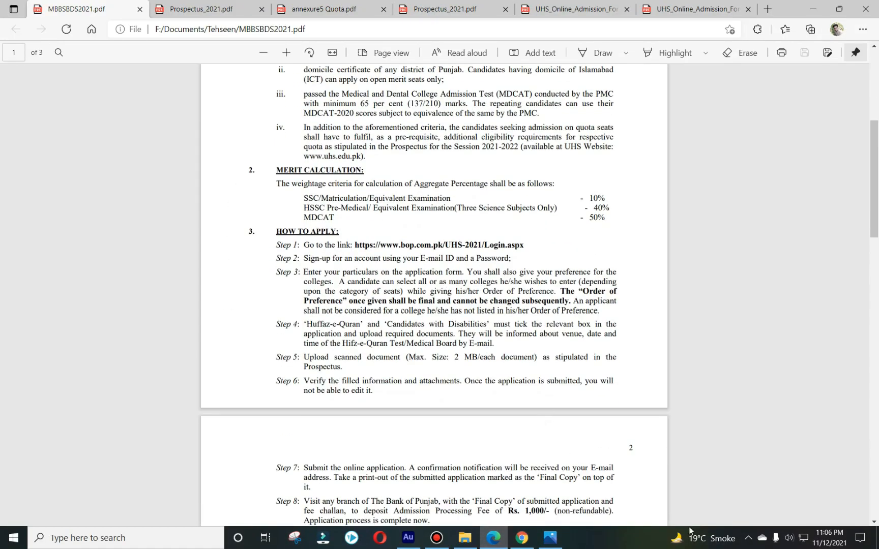
pyautogui.click(522, 537)
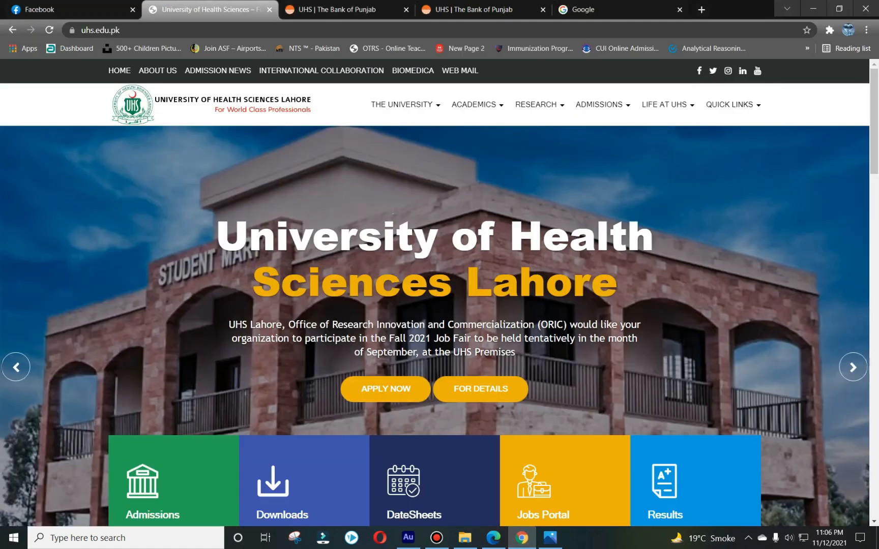
pyautogui.click(493, 538)
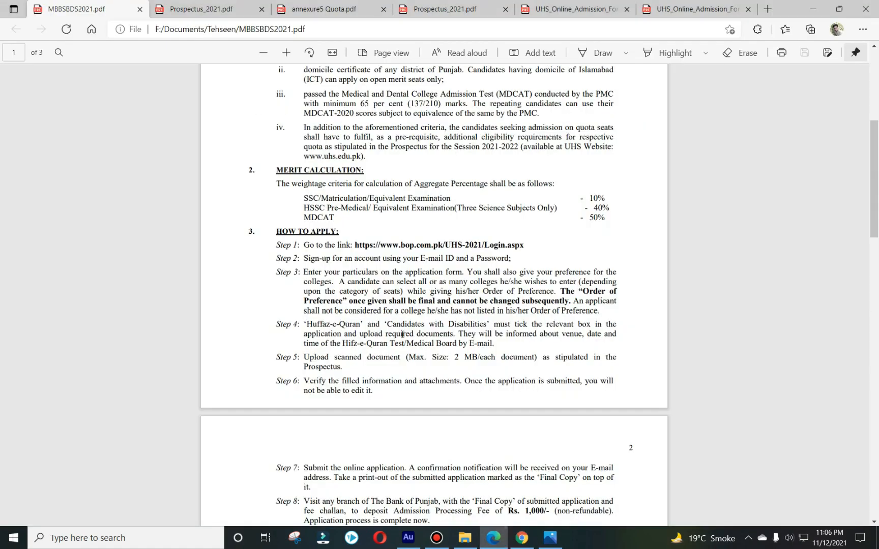
pyautogui.scroll(6, 486, 292)
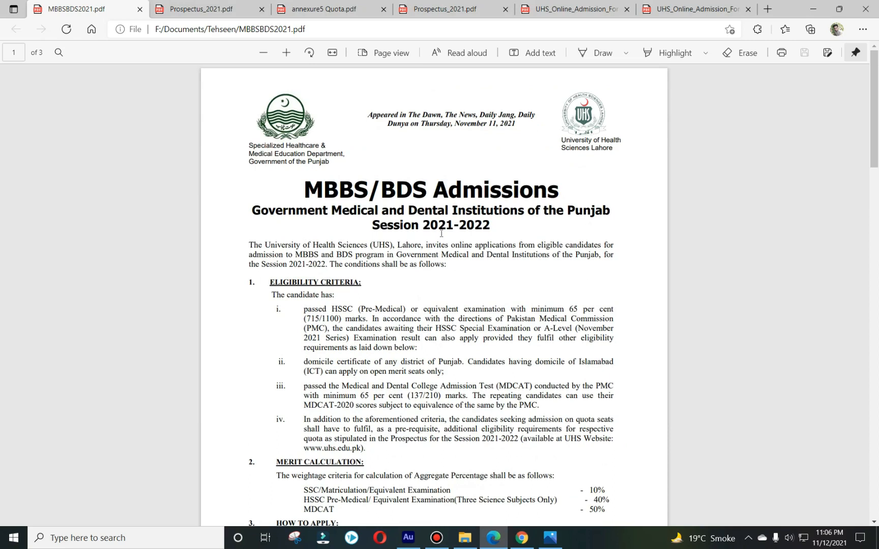
pyautogui.scroll(-18, 434, 284)
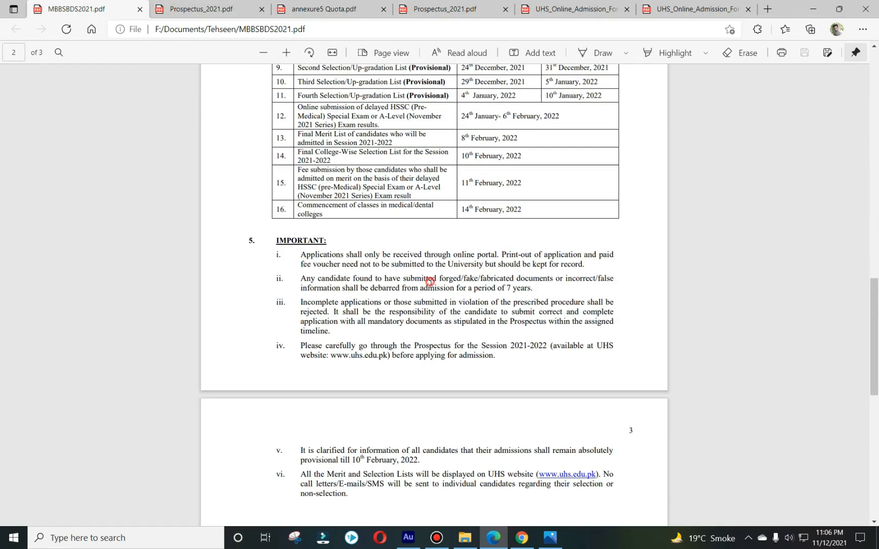
# Step: Skim Prospectus_2021.pdf, return to the notice, then bring up the UHS Lahore website
pyautogui.click(200, 12)
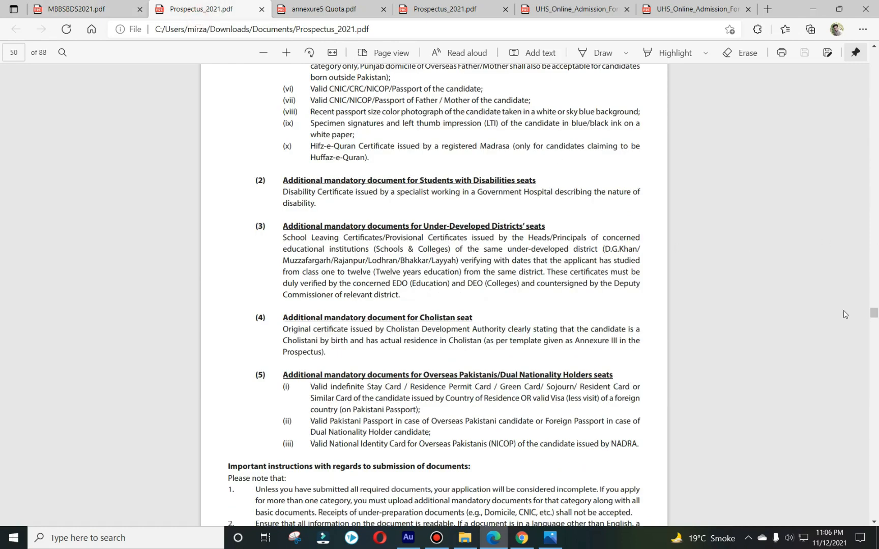
pyautogui.scroll(1, 494, 327)
pyautogui.scroll(-2, 494, 327)
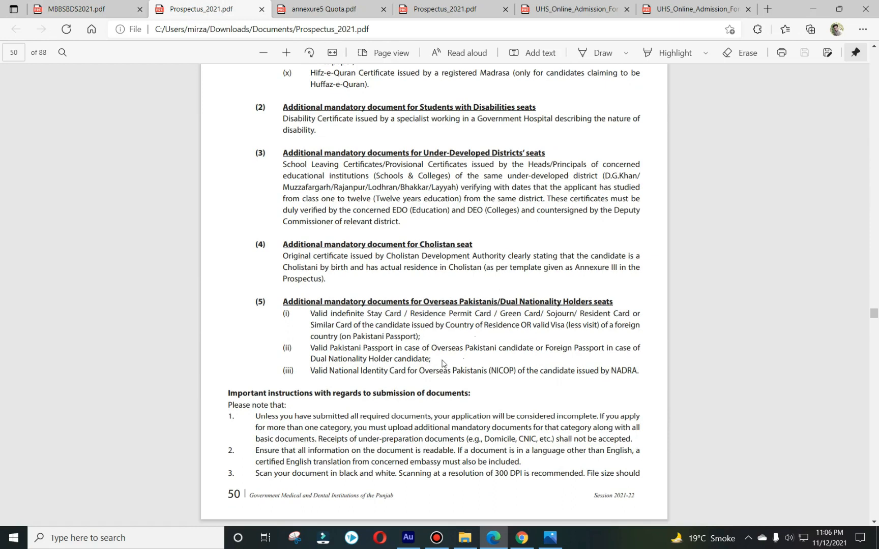
pyautogui.hotkey('ctrl', 'shift', 'Tab')
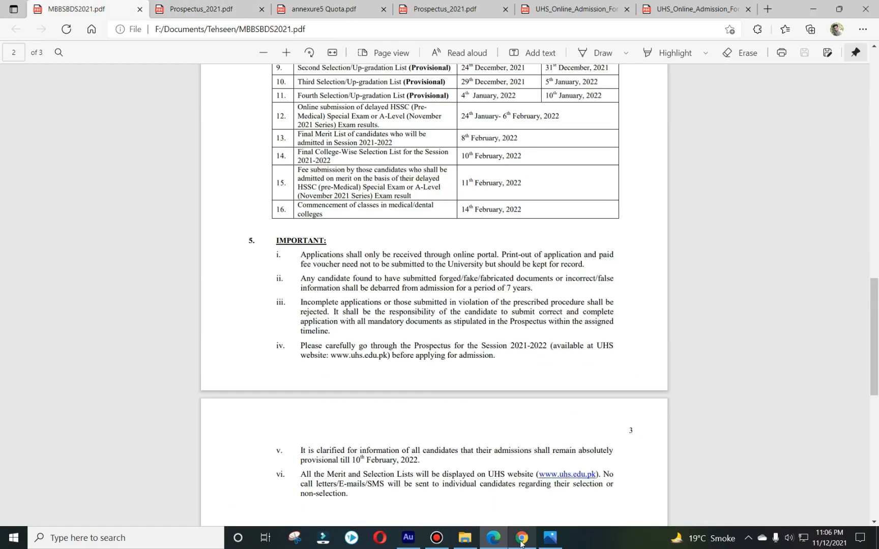
pyautogui.click(521, 538)
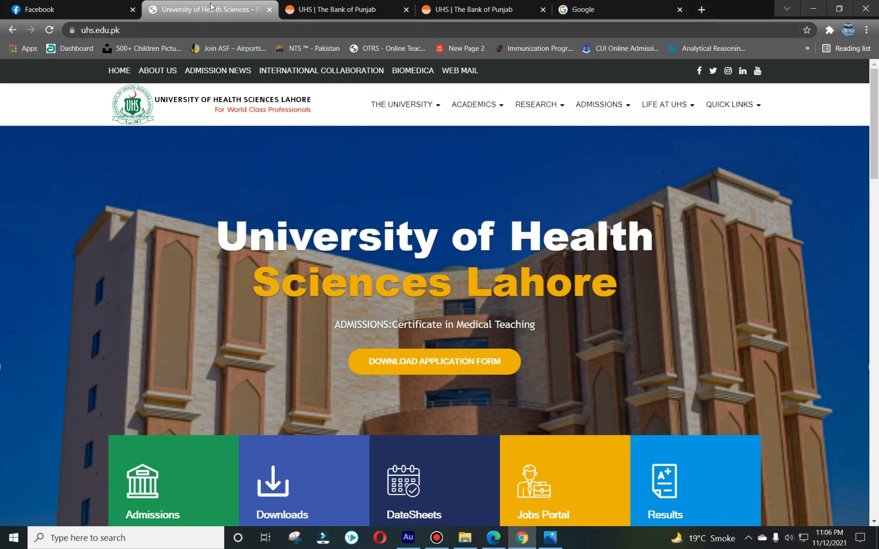
# Step: Register a new Bank of Punjab portal account with the applicant's e-mail and a confirmed password
pyautogui.click(321, 4)
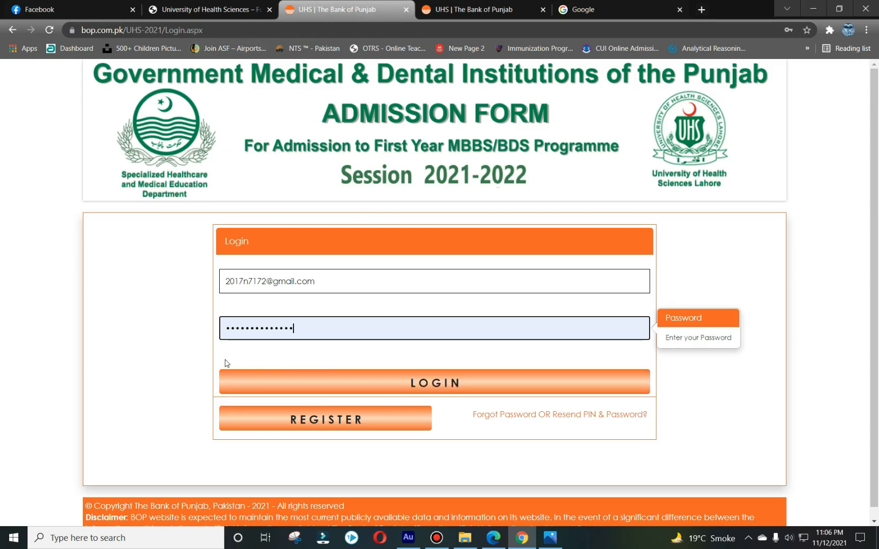
pyautogui.click(330, 431)
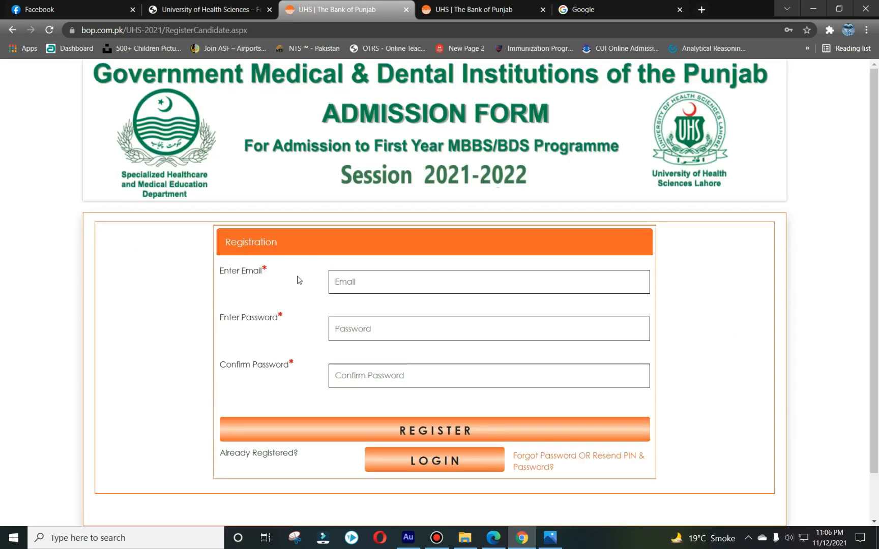
pyautogui.click(365, 281)
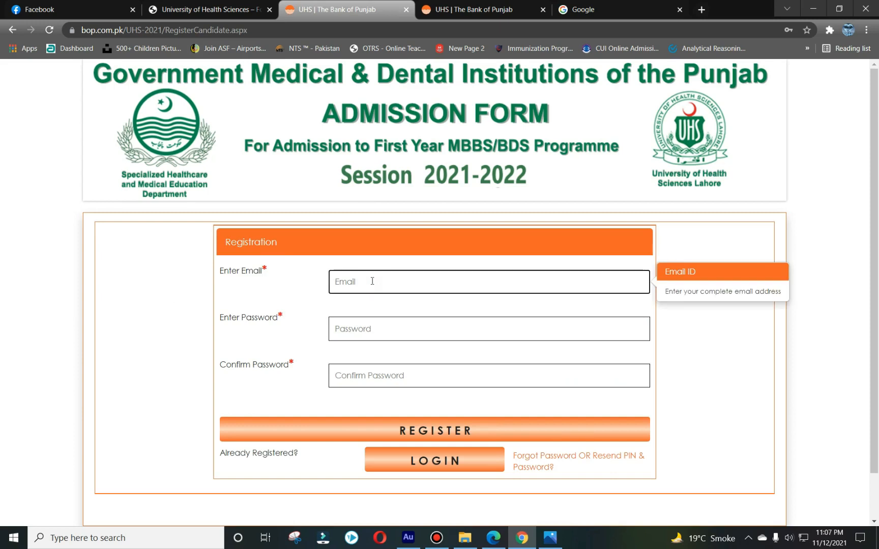
pyautogui.hotkey('ctrl', 'v')
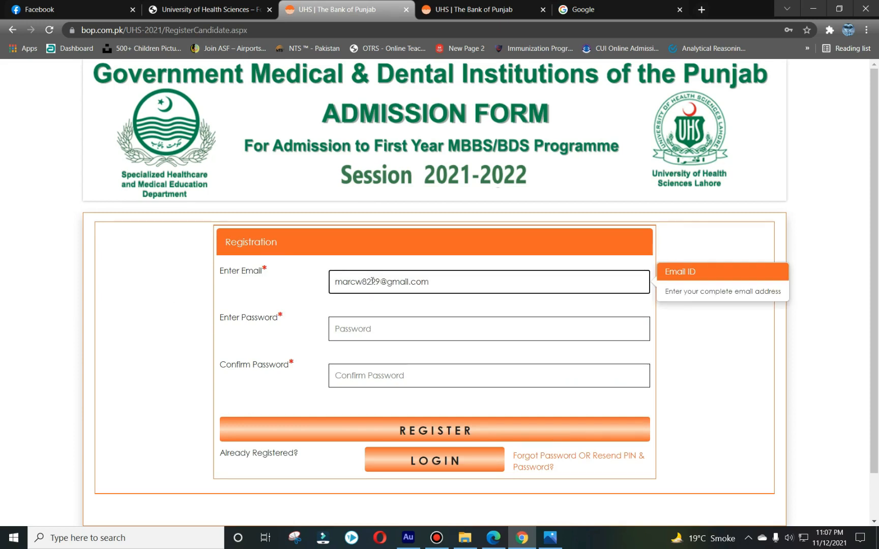
pyautogui.click(377, 325)
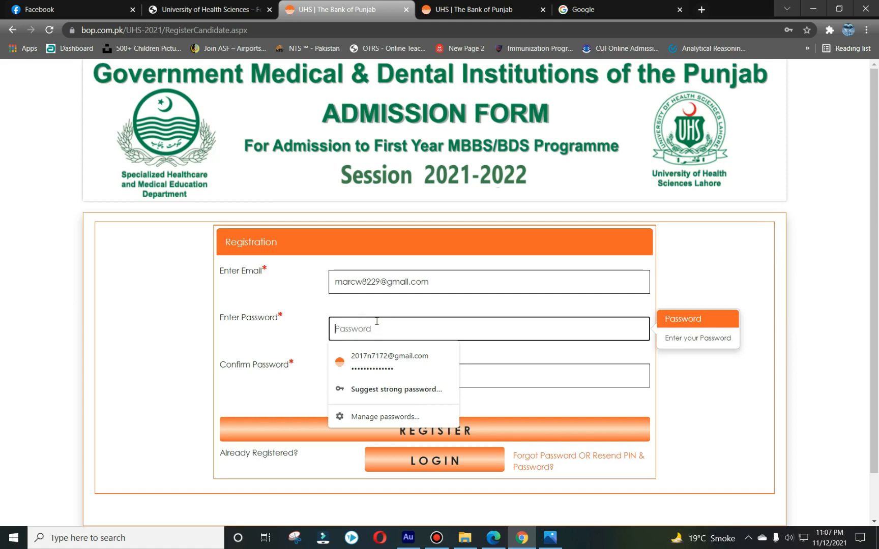
pyautogui.write('•')
pyautogui.click(474, 373)
pyautogui.write('•')
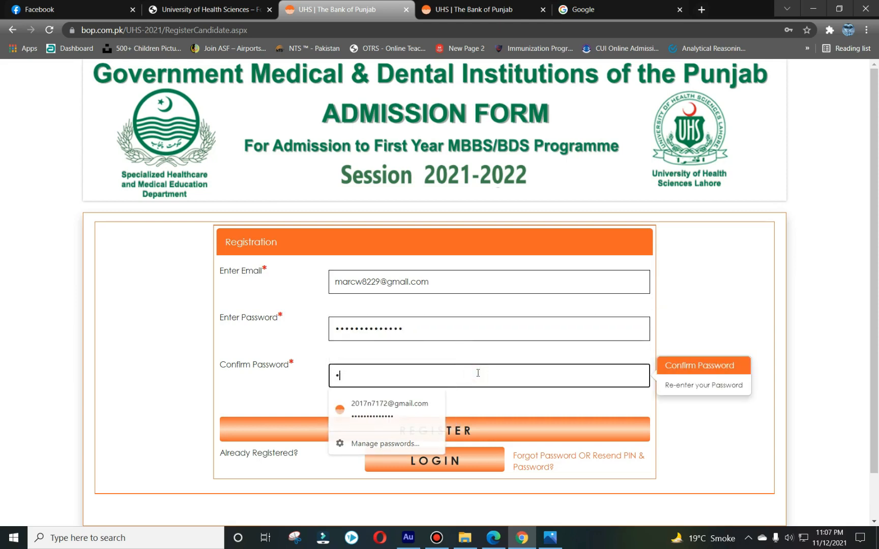
pyautogui.write('••')
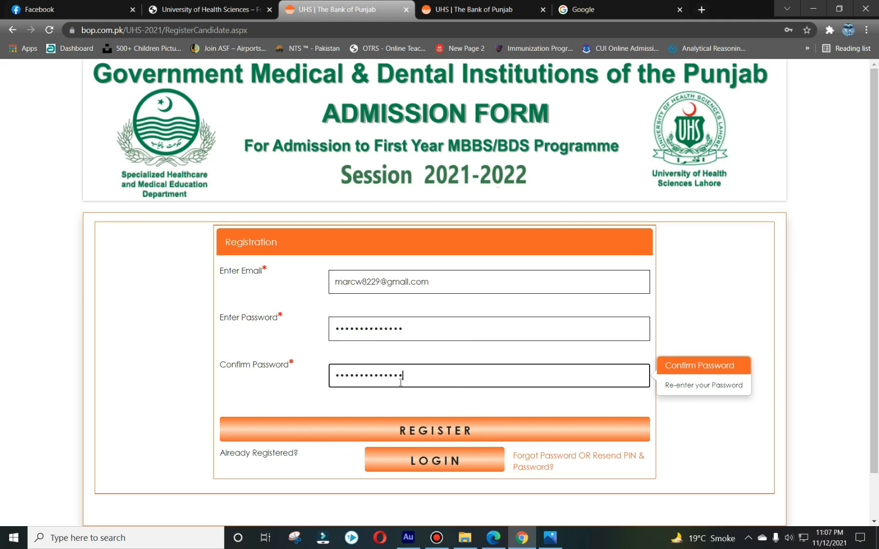
pyautogui.click(447, 429)
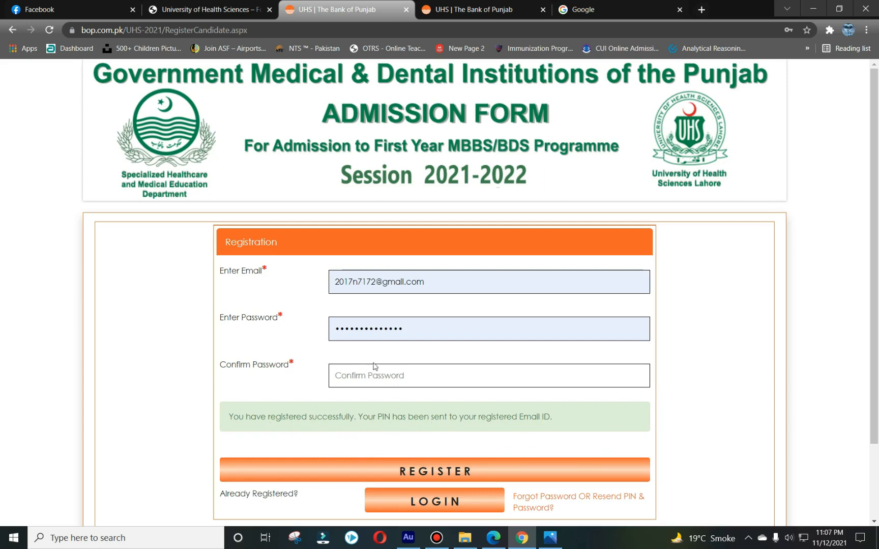
# Step: Open the 'UHS Online Admission System - PIN' email in Gmail and select the PIN
pyautogui.click(637, 8)
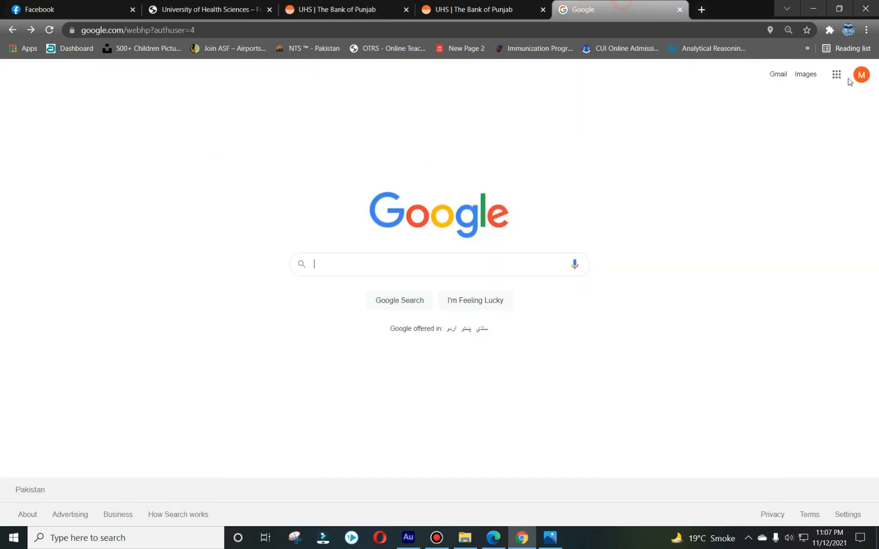
pyautogui.click(781, 76)
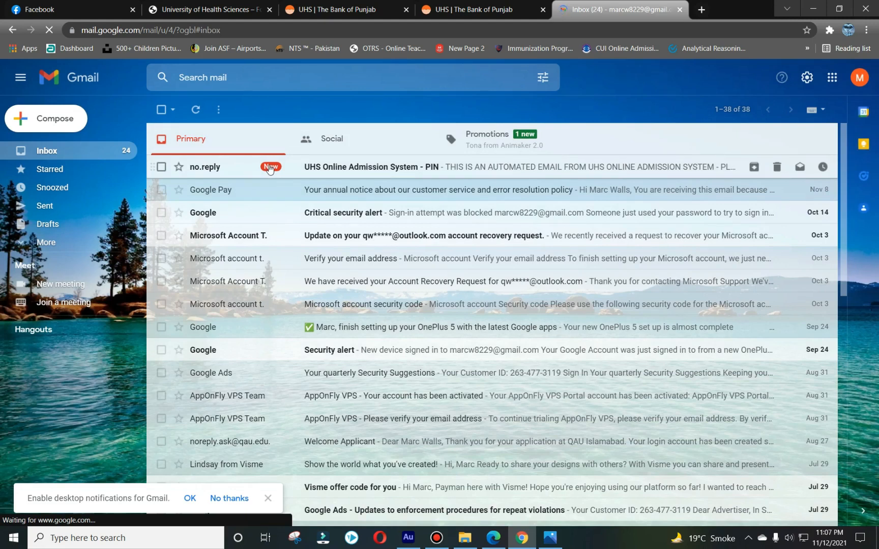
pyautogui.click(36, 244)
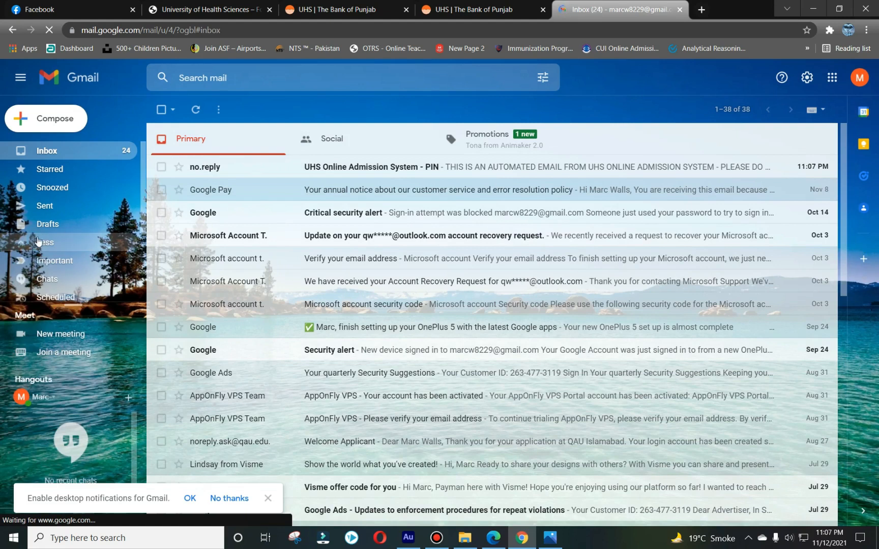
pyautogui.scroll(-1, 99, 196)
pyautogui.scroll(-1, 99, 197)
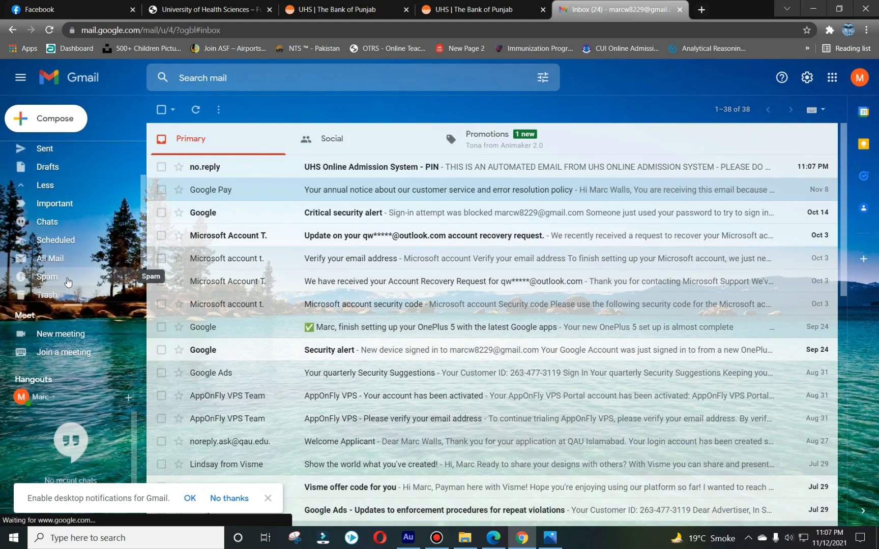
pyautogui.scroll(2, 65, 216)
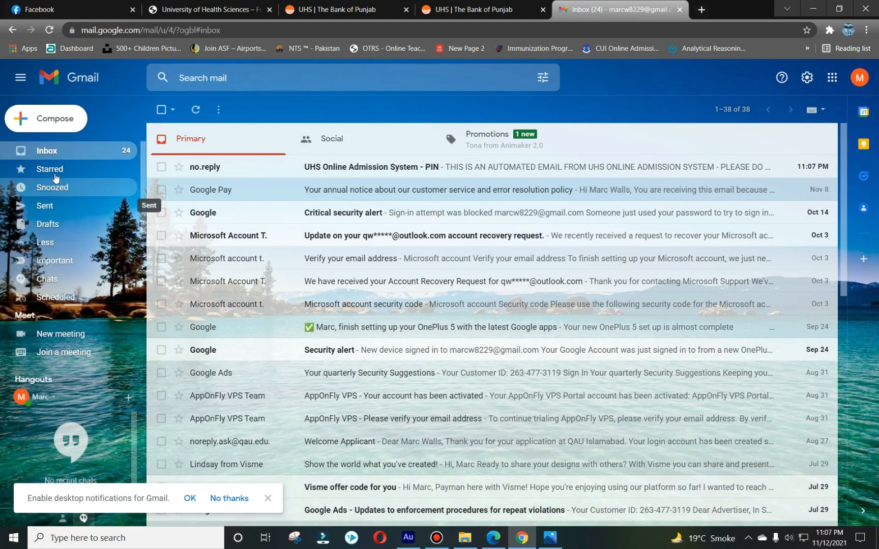
pyautogui.click(409, 163)
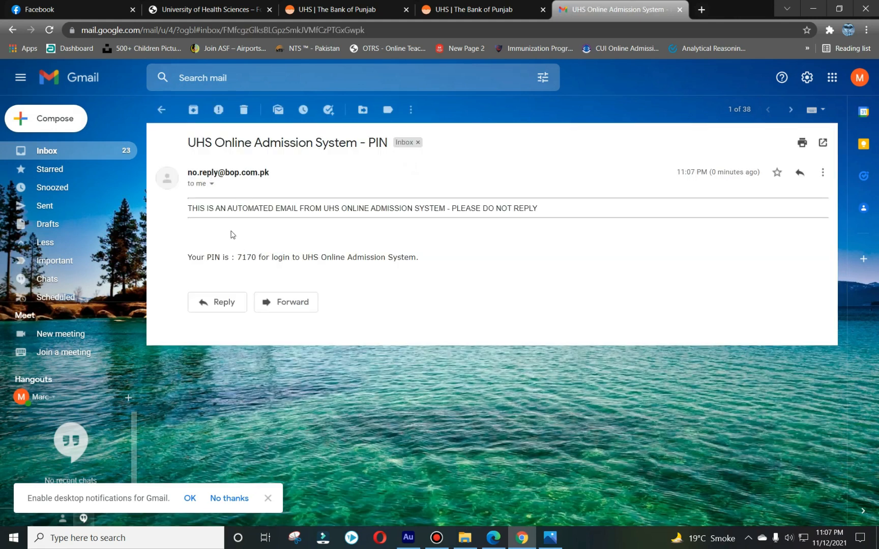
pyautogui.moveTo(257, 258); pyautogui.dragTo(242, 257)
# Step: Go from the registration page to the admission portal's login page
pyautogui.click(477, 4)
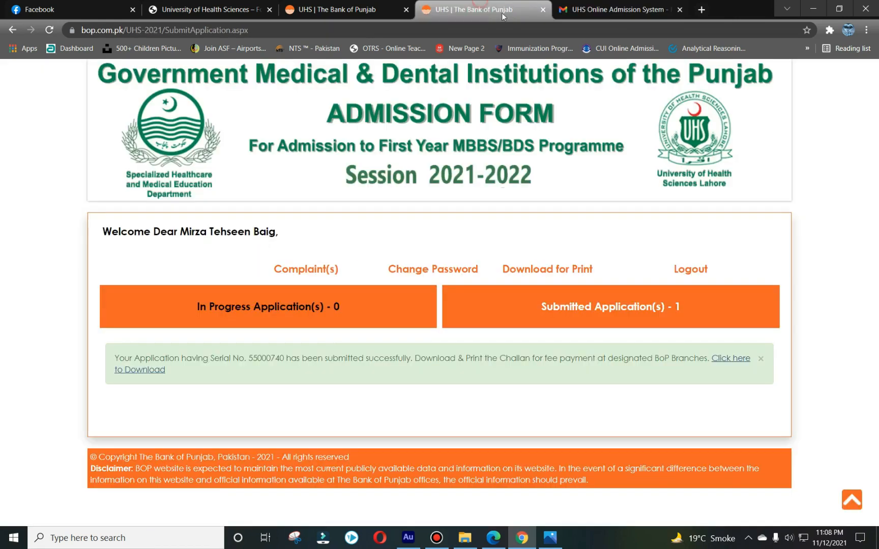
pyautogui.click(332, 9)
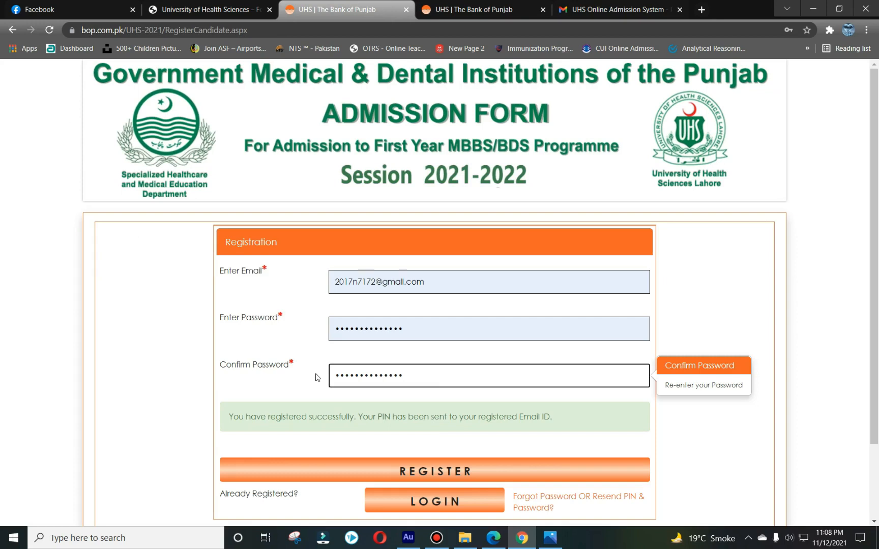
pyautogui.scroll(-1, 366, 396)
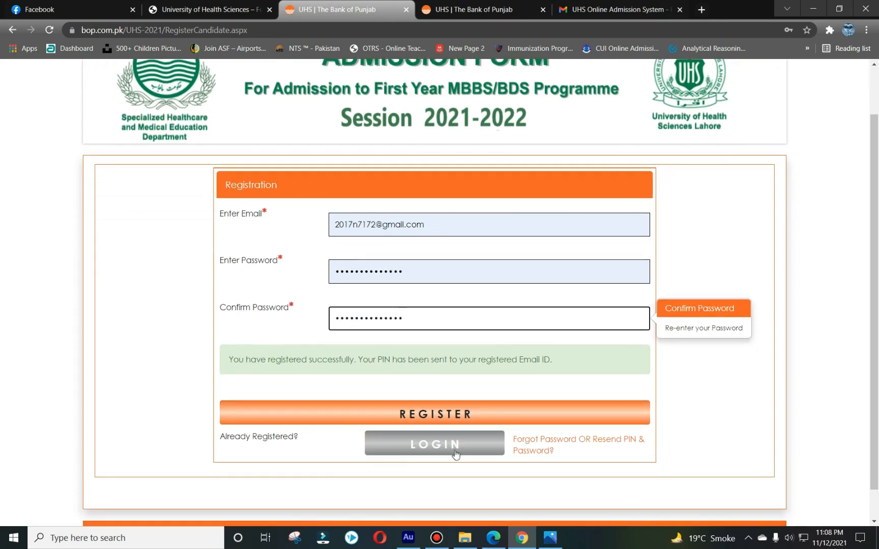
pyautogui.click(454, 449)
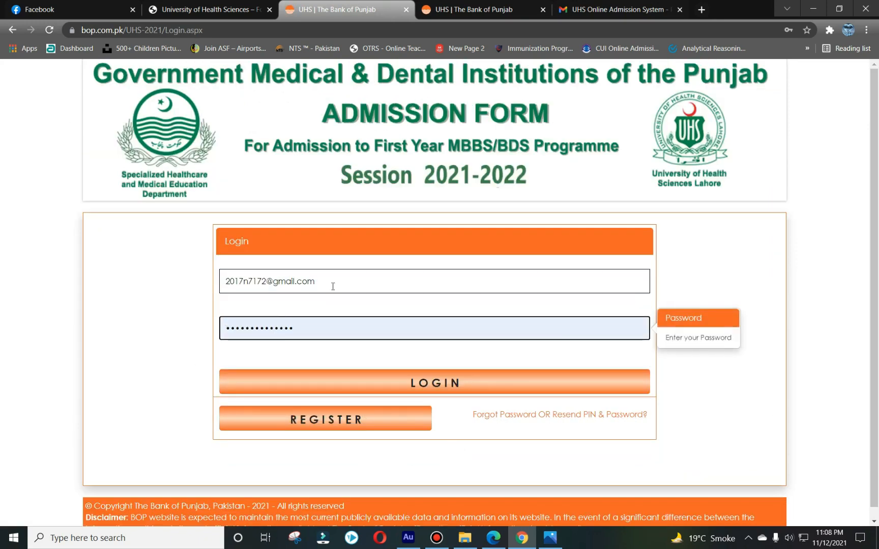
# Step: Log in with the saved e-mail, the account password and the emailed PIN
pyautogui.click(332, 281)
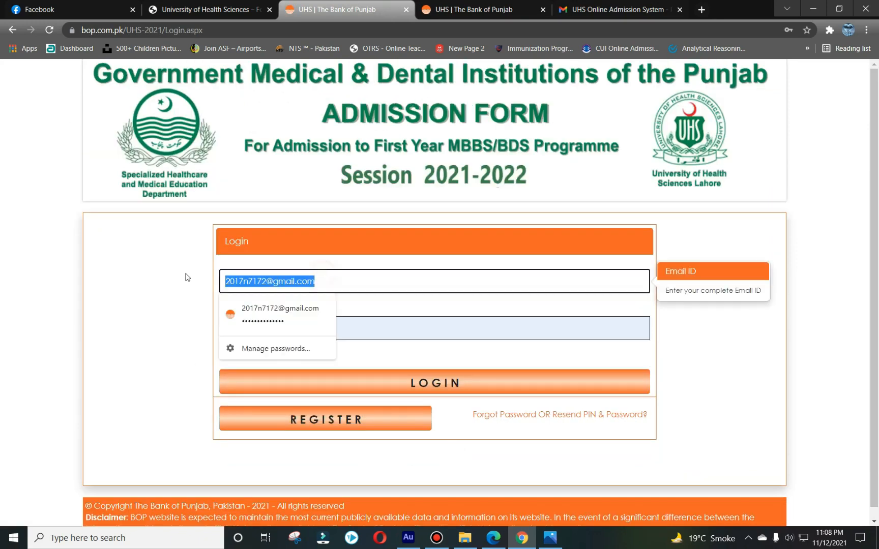
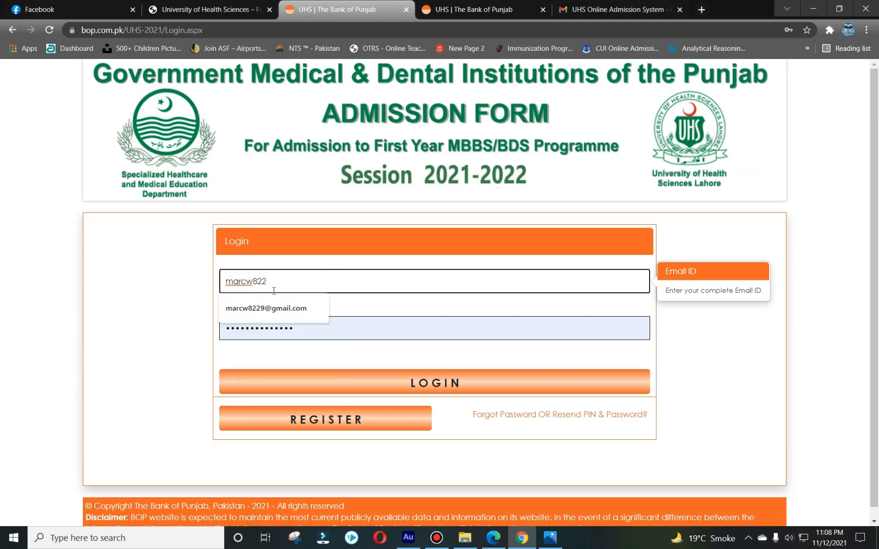
pyautogui.click(266, 309)
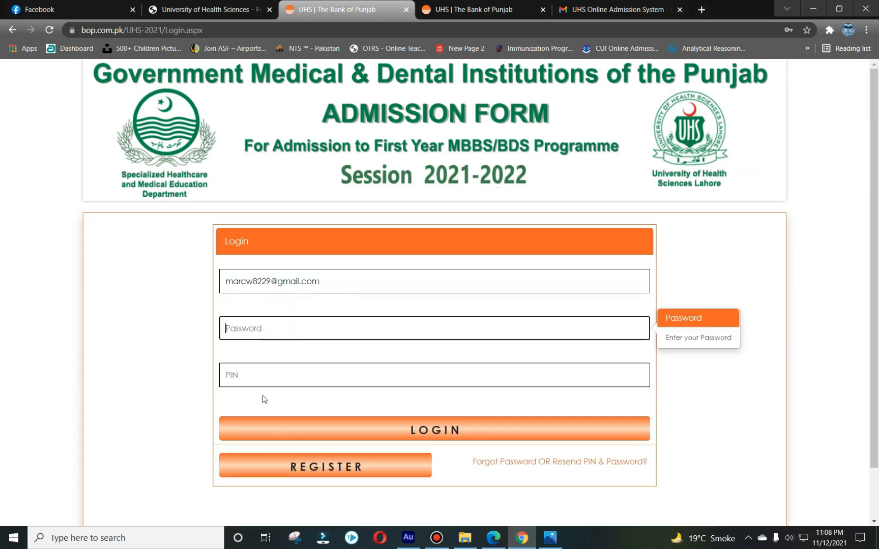
pyautogui.write('••')
pyautogui.click(268, 376)
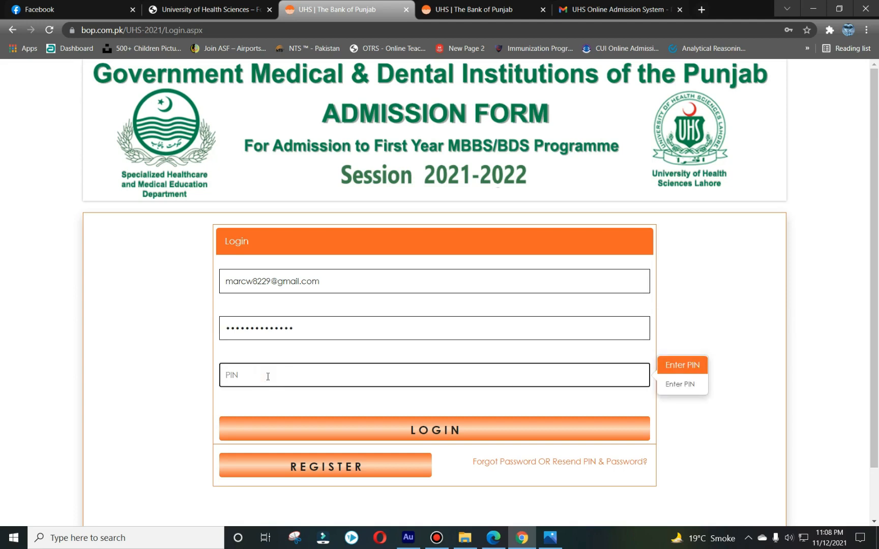
pyautogui.click(386, 430)
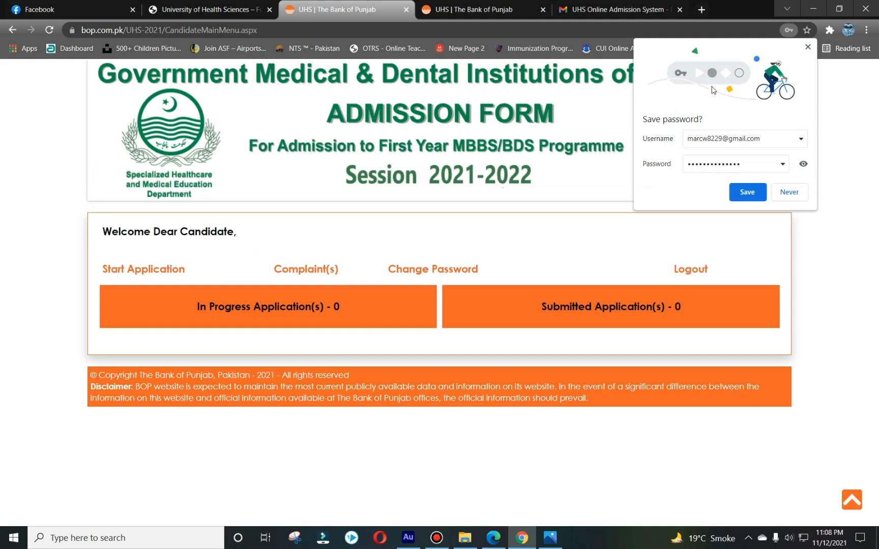
# Step: Save the login password, start a new application, and choose the MBBS and BDS programs
pyautogui.click(754, 195)
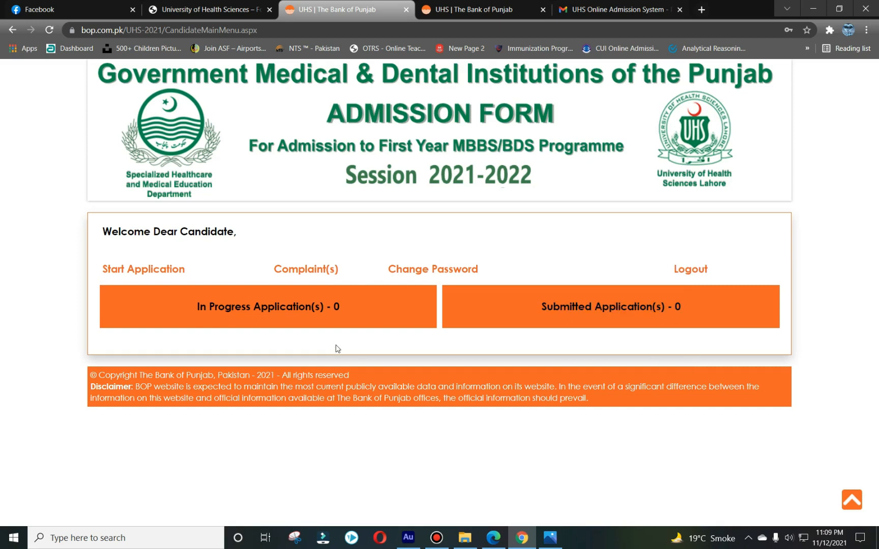
pyautogui.click(164, 275)
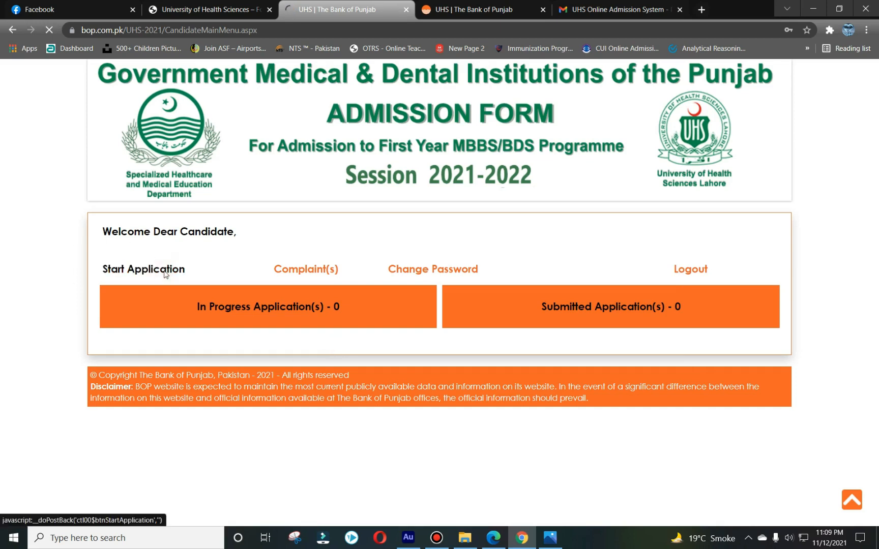
pyautogui.scroll(-5, 288, 330)
pyautogui.scroll(1, 272, 184)
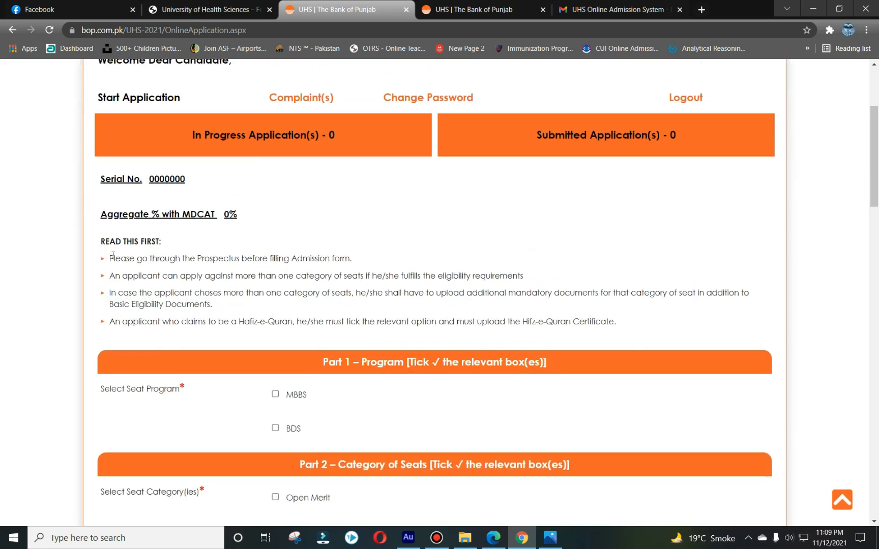
pyautogui.scroll(-3, 508, 330)
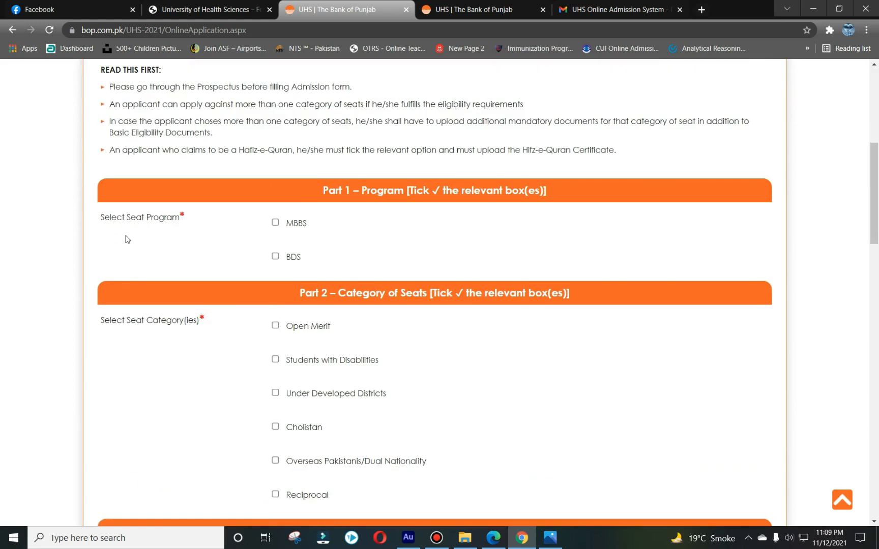
pyautogui.click(275, 224)
pyautogui.click(275, 256)
# Step: Tick Open Merit and Reciprocal seat categories, leaving Disabilities and Overseas unticked
pyautogui.scroll(-2, 262, 259)
pyautogui.scroll(-1, 262, 259)
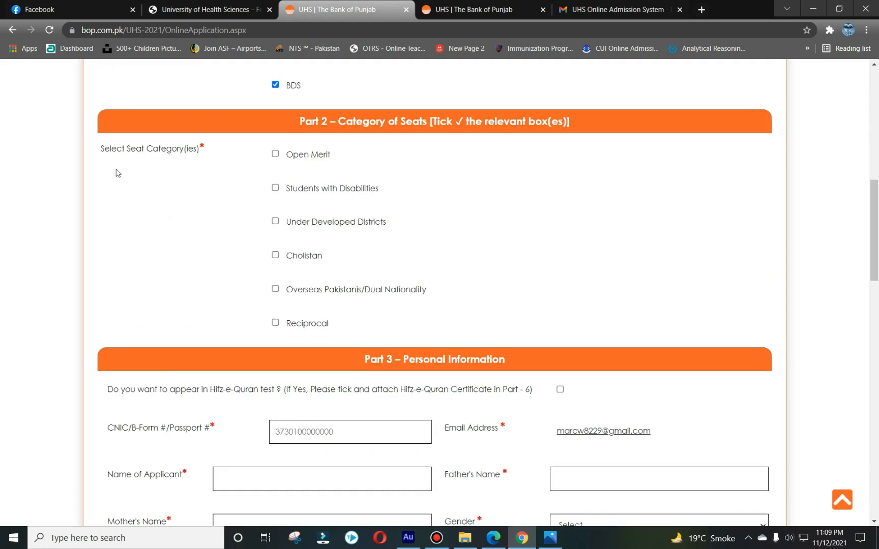
pyautogui.click(275, 154)
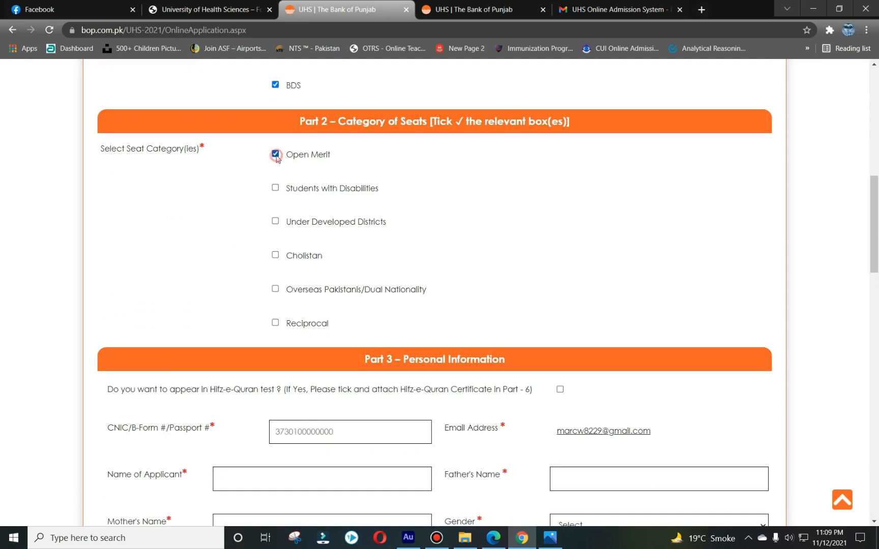
pyautogui.click(276, 187)
pyautogui.click(275, 188)
pyautogui.click(275, 289)
pyautogui.click(275, 289)
pyautogui.click(275, 325)
# Step: Enter CNIC, applicant's name, address and mother's name; set gender Male and nationality PAKISTAN
pyautogui.scroll(-1, 273, 268)
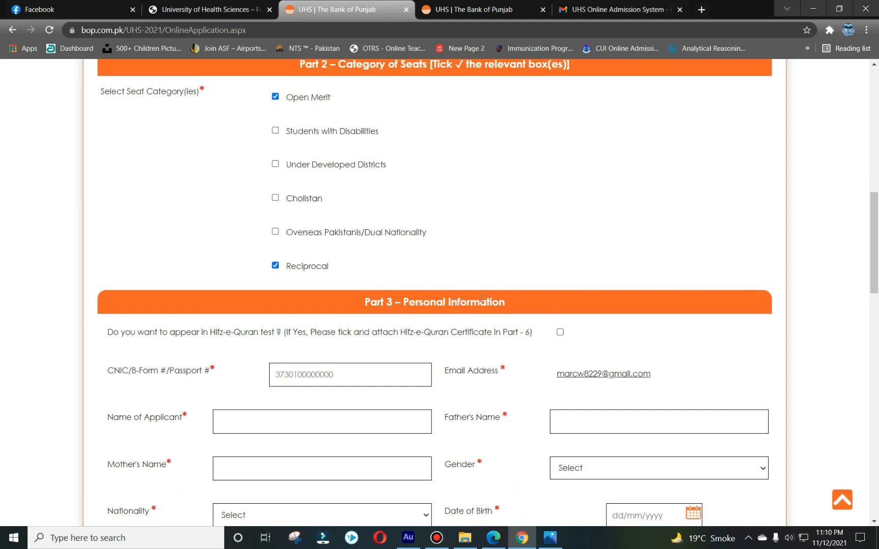
pyautogui.scroll(-2, 481, 304)
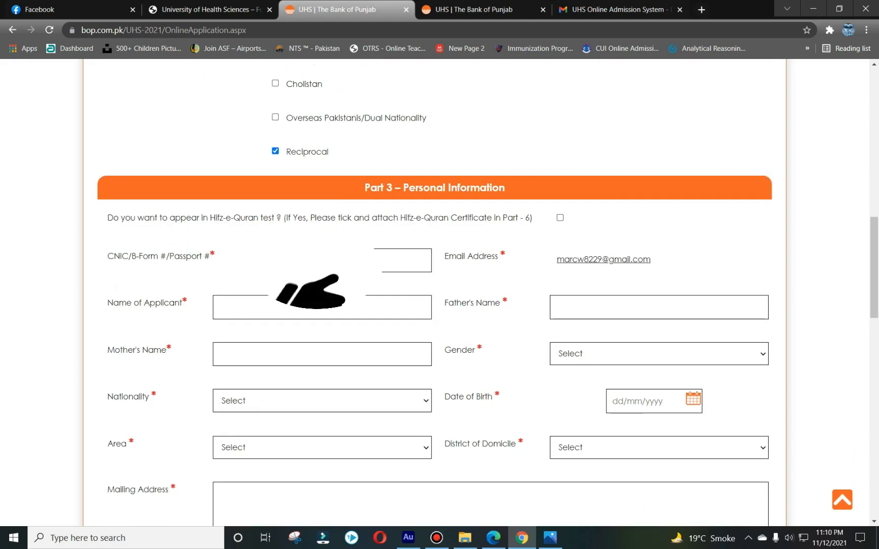
pyautogui.click(403, 261)
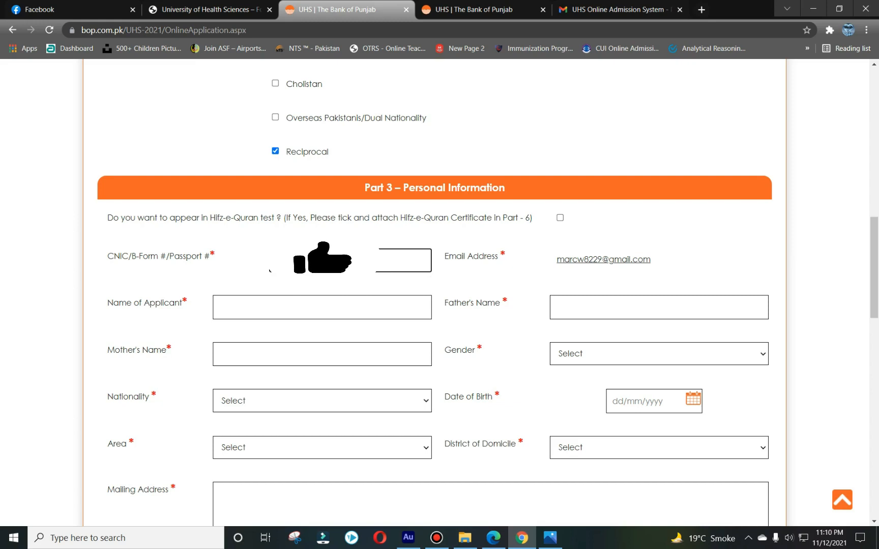
pyautogui.click(277, 304)
pyautogui.click(297, 345)
pyautogui.click(635, 311)
pyautogui.click(274, 347)
pyautogui.click(279, 381)
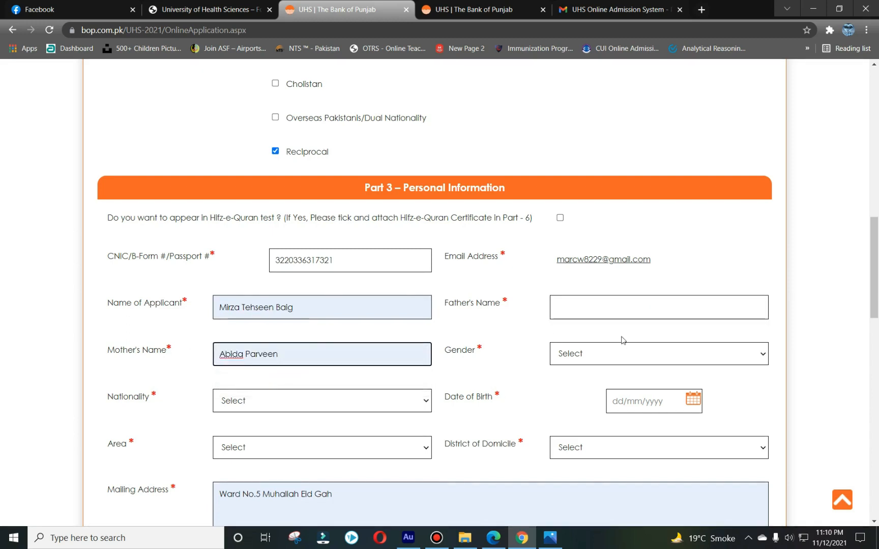
pyautogui.click(602, 359)
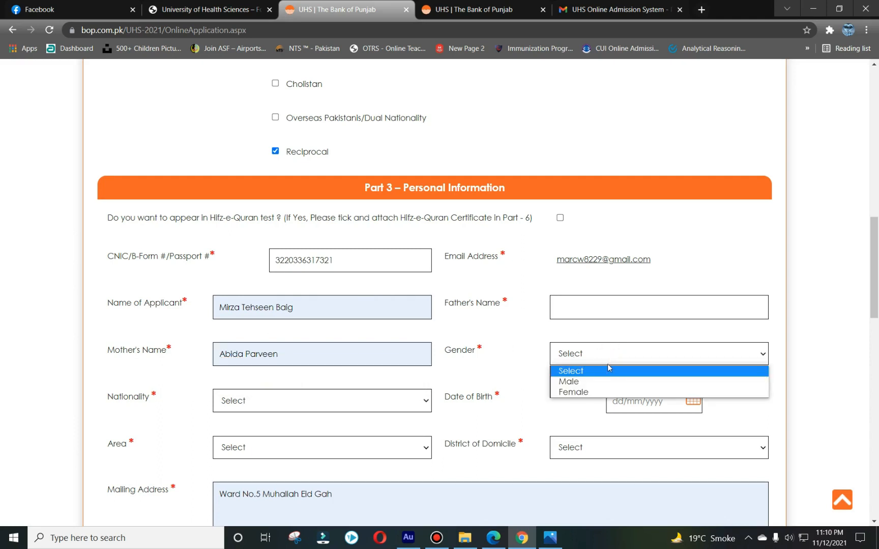
pyautogui.click(603, 381)
pyautogui.scroll(-1, 387, 304)
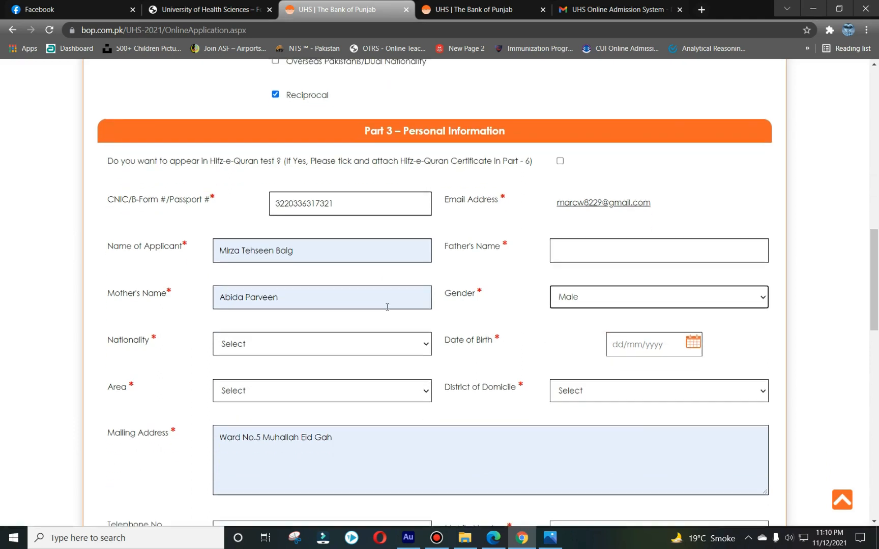
pyautogui.click(328, 344)
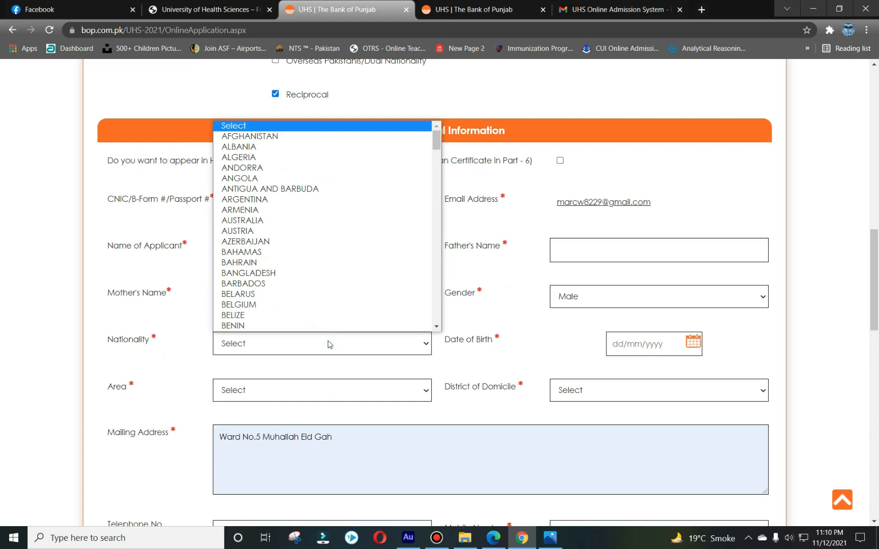
pyautogui.press('p')
pyautogui.press('Return')
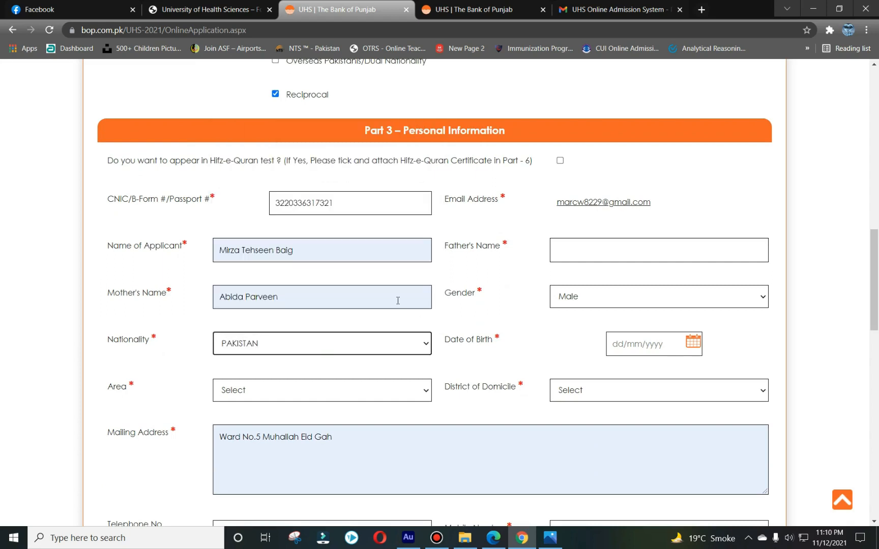
# Step: Set the date of birth to 01/05/2001 using the calendar
pyautogui.scroll(-1, 377, 345)
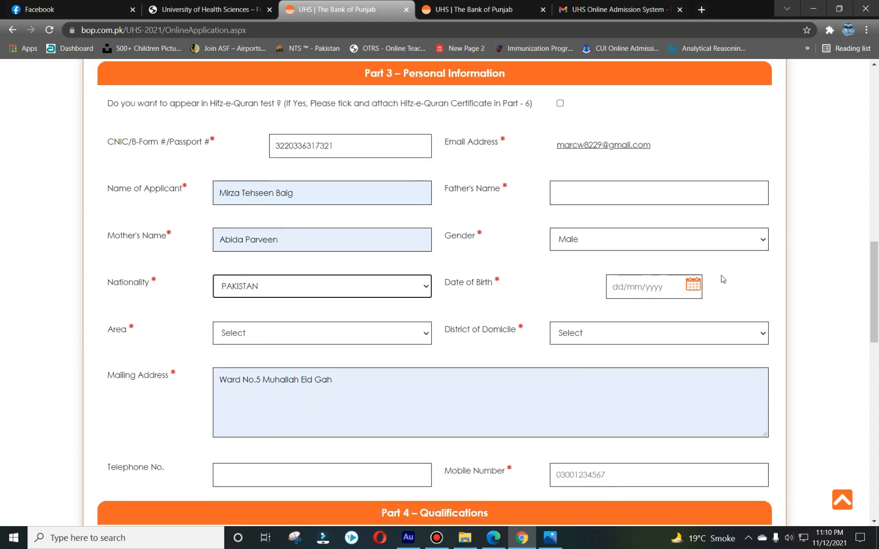
pyautogui.click(688, 285)
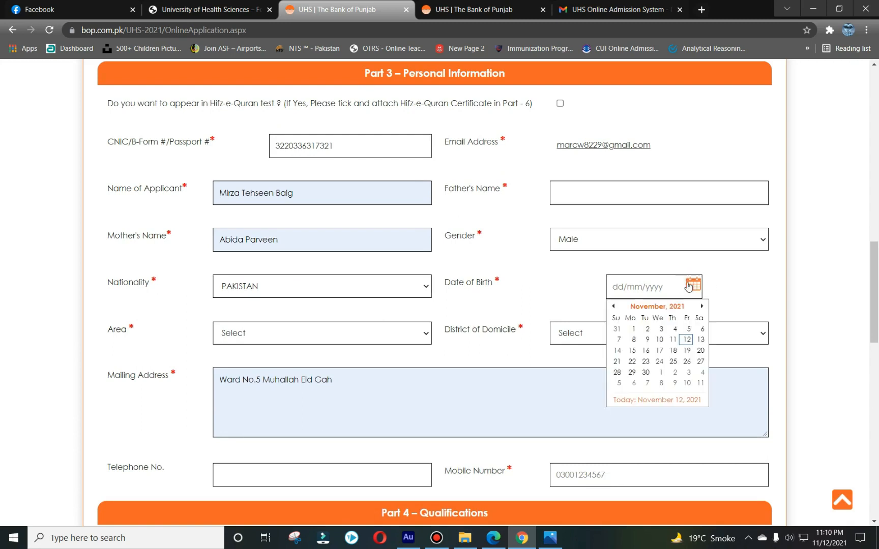
pyautogui.click(670, 308)
pyautogui.click(657, 308)
pyautogui.click(614, 307)
pyautogui.click(614, 306)
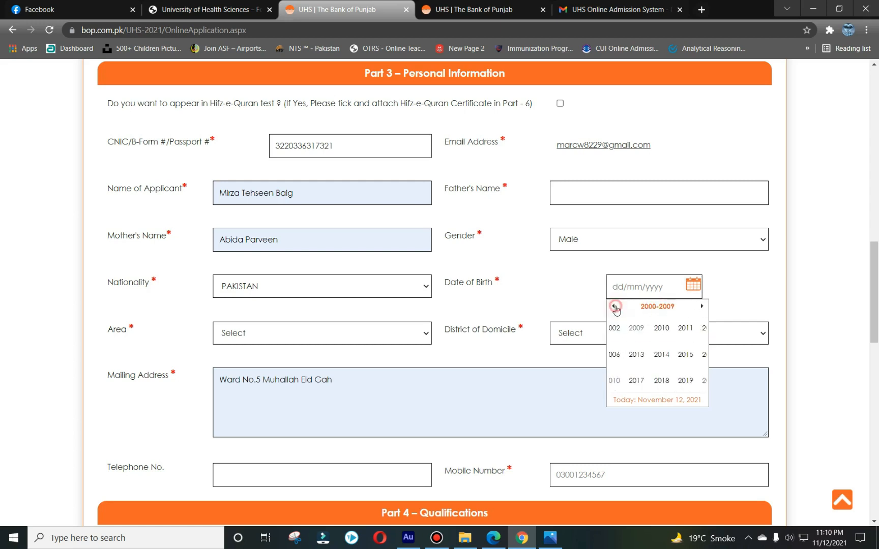
pyautogui.click(665, 327)
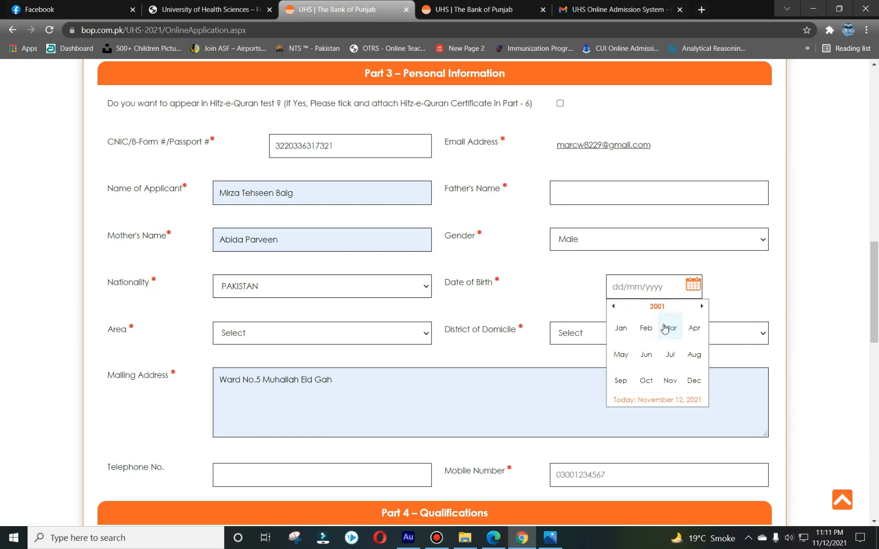
pyautogui.click(622, 355)
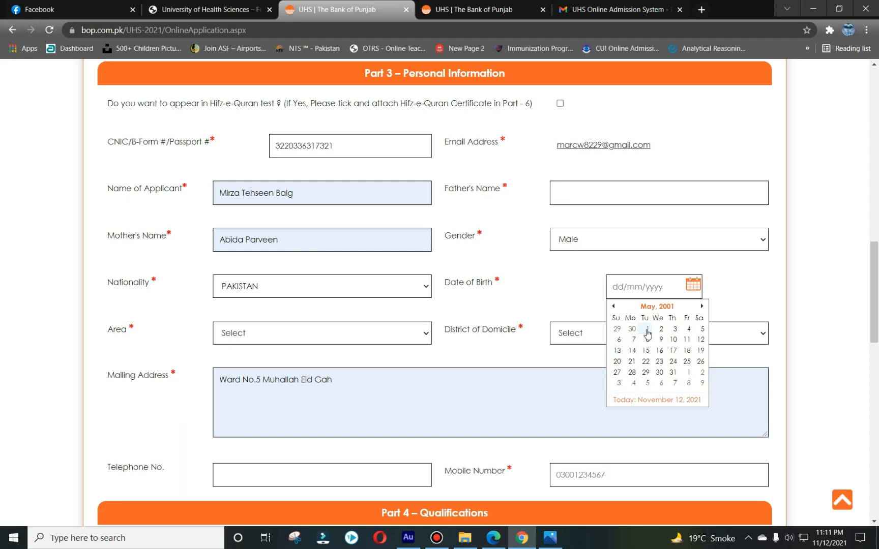
pyautogui.click(646, 334)
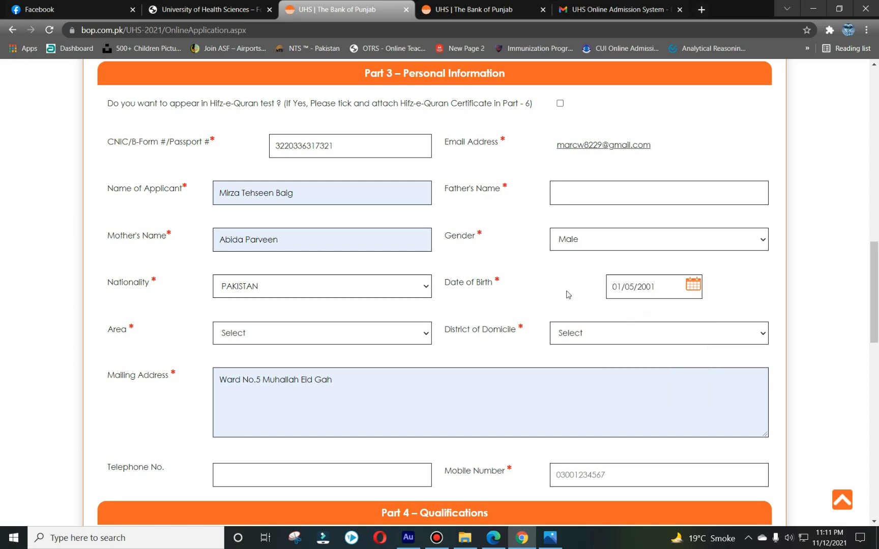
# Step: Set the area to Urban and the district of domicile to Layyah
pyautogui.click(298, 334)
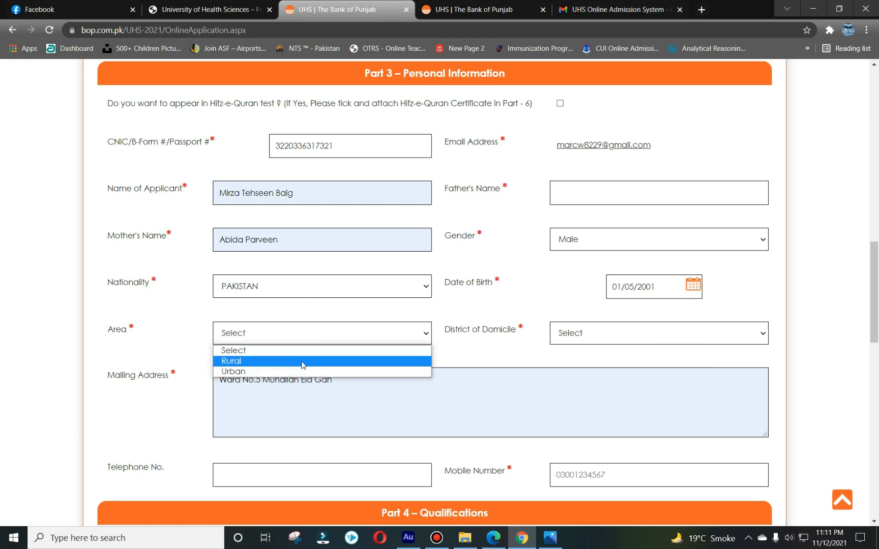
pyautogui.click(298, 371)
pyautogui.click(648, 335)
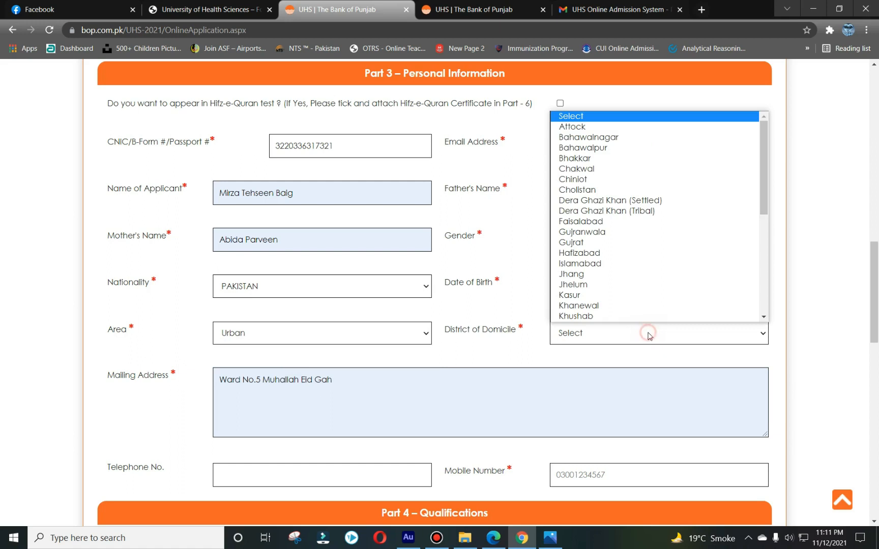
pyautogui.press('l')
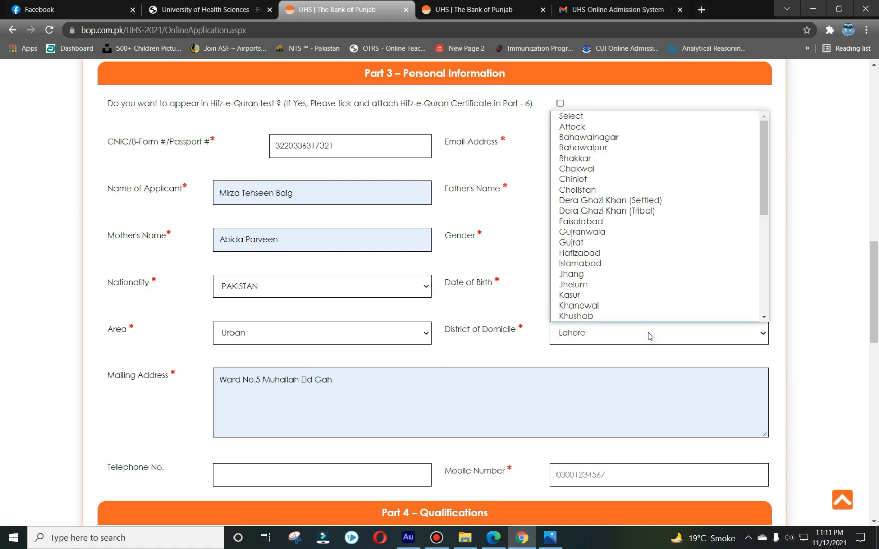
pyautogui.press('Down')
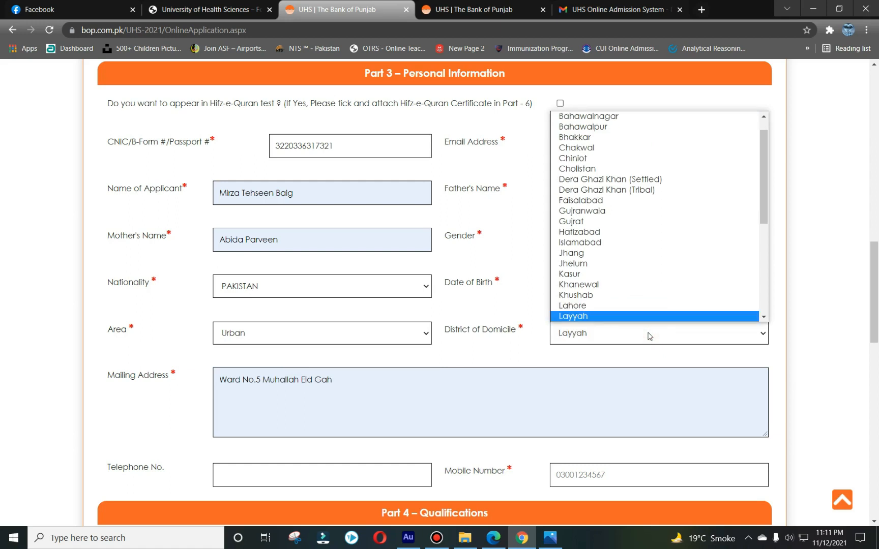
pyautogui.press('Return')
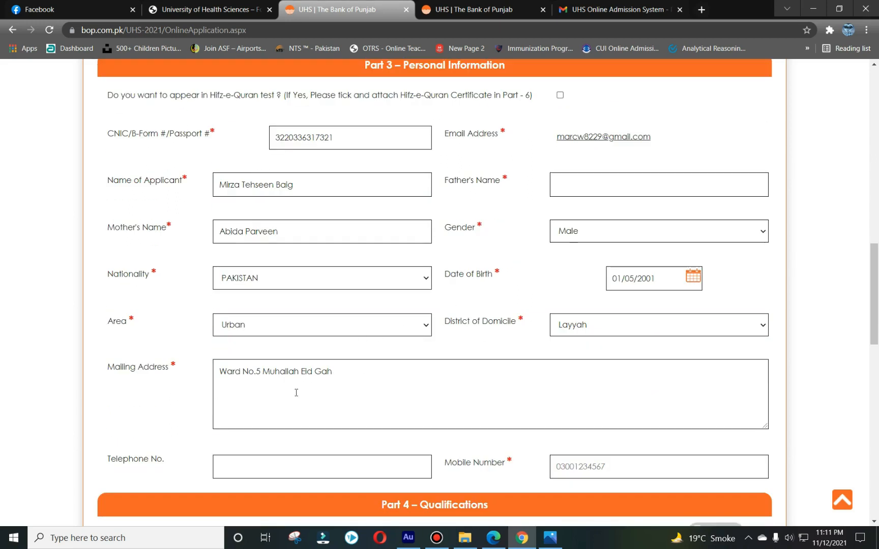
# Step: Enter the applicant's mobile number in the Mobile Number field
pyautogui.scroll(-2, 296, 392)
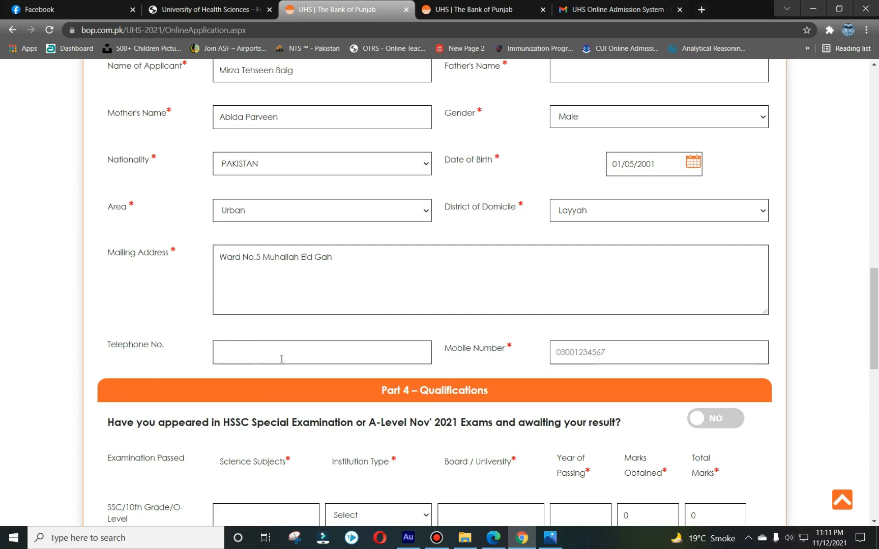
pyautogui.scroll(3, 158, 252)
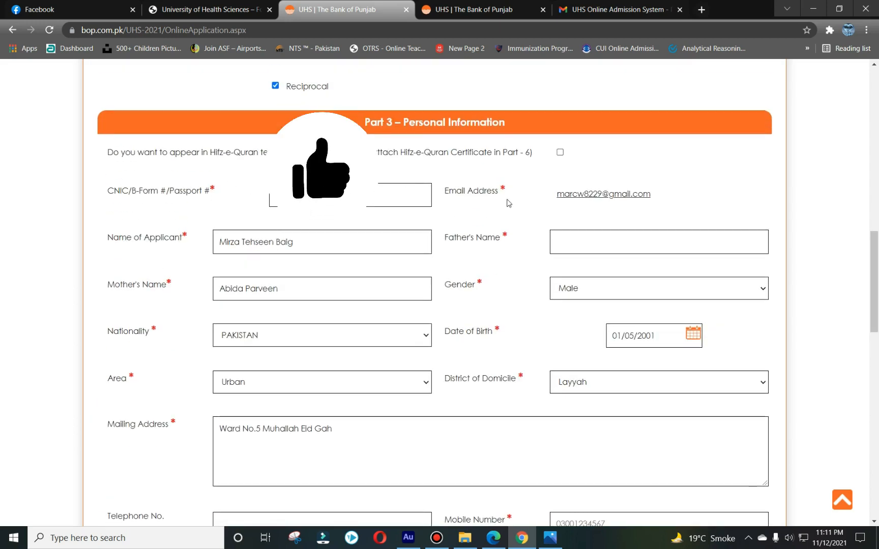
pyautogui.scroll(-3, 508, 290)
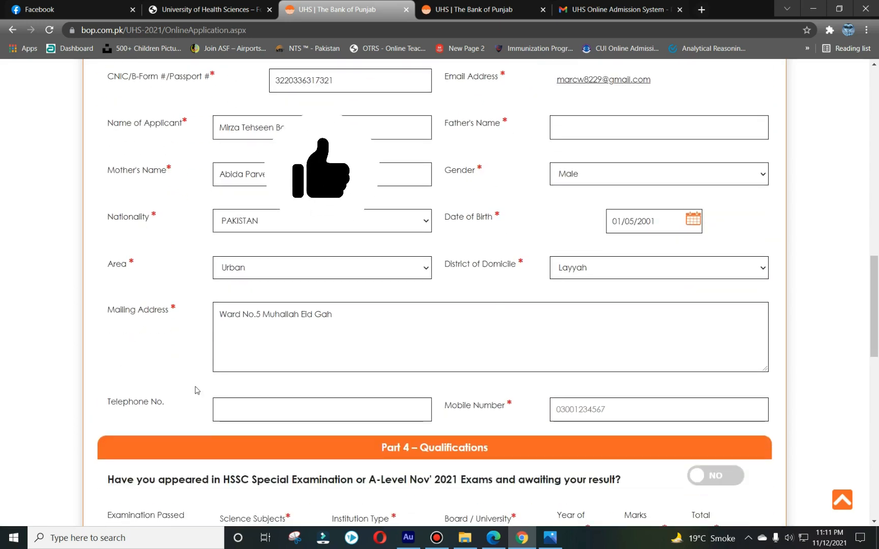
pyautogui.scroll(-2, 195, 390)
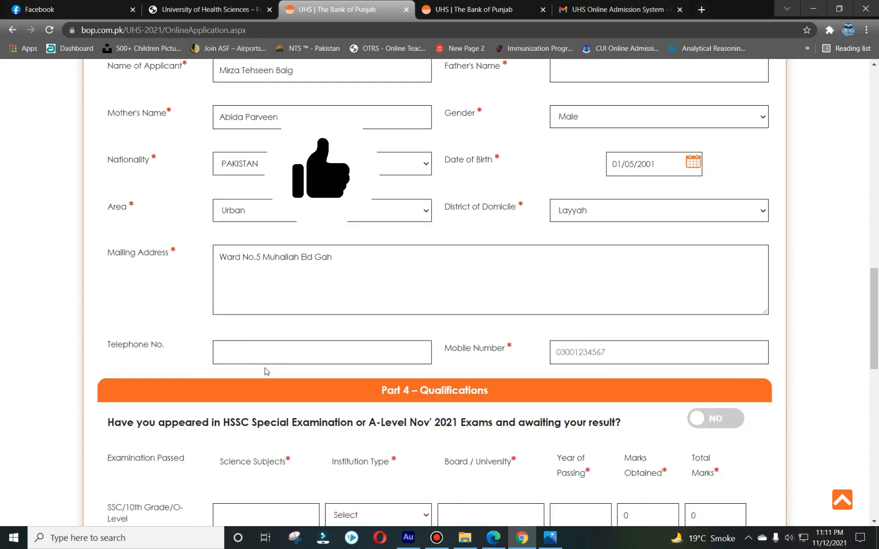
pyautogui.click(562, 353)
pyautogui.write('030')
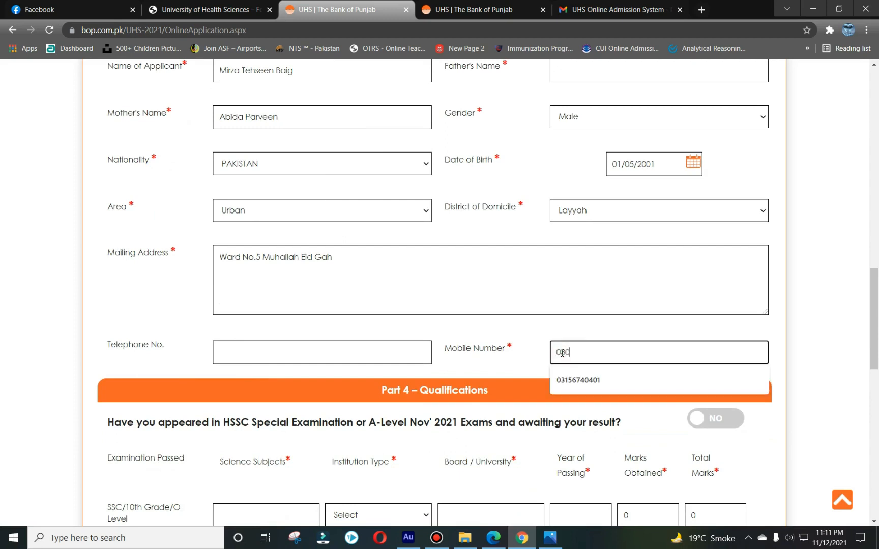
pyautogui.write('01234567')
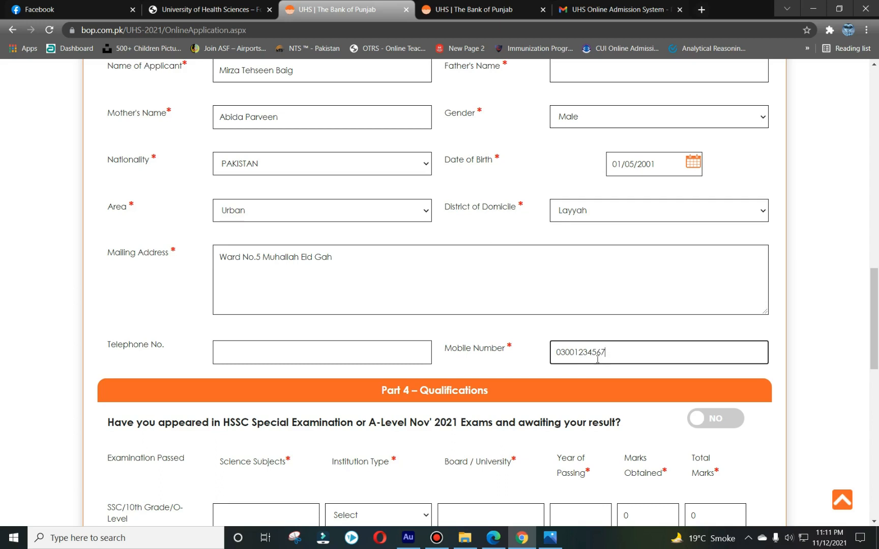
pyautogui.scroll(-3, 604, 353)
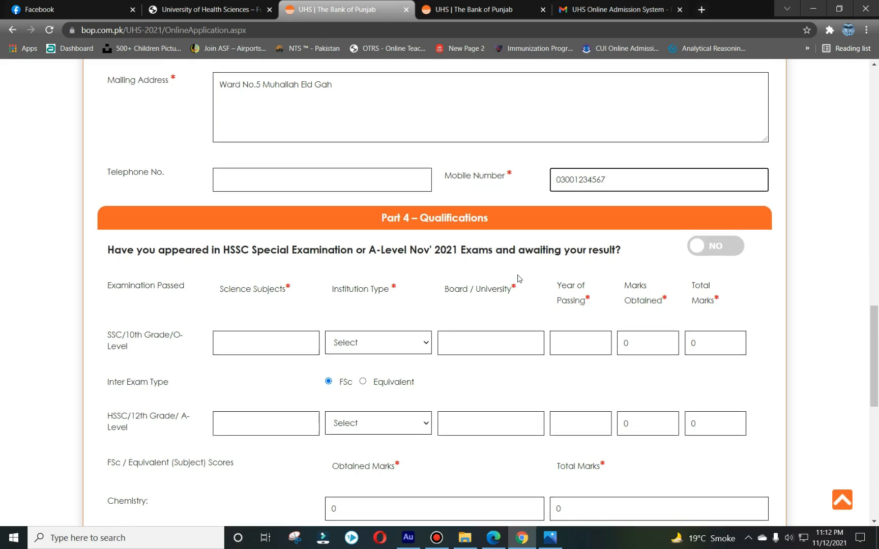
# Step: Fill the SSC subjects 'bio,chem,phy. math', Public Sector institution type, and board BISE DG KHAN
pyautogui.scroll(-1, 519, 279)
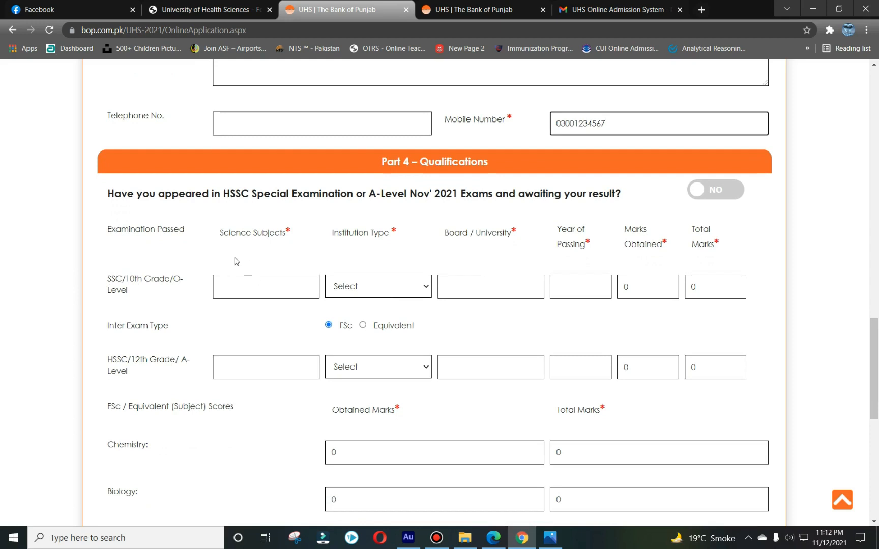
pyautogui.click(260, 286)
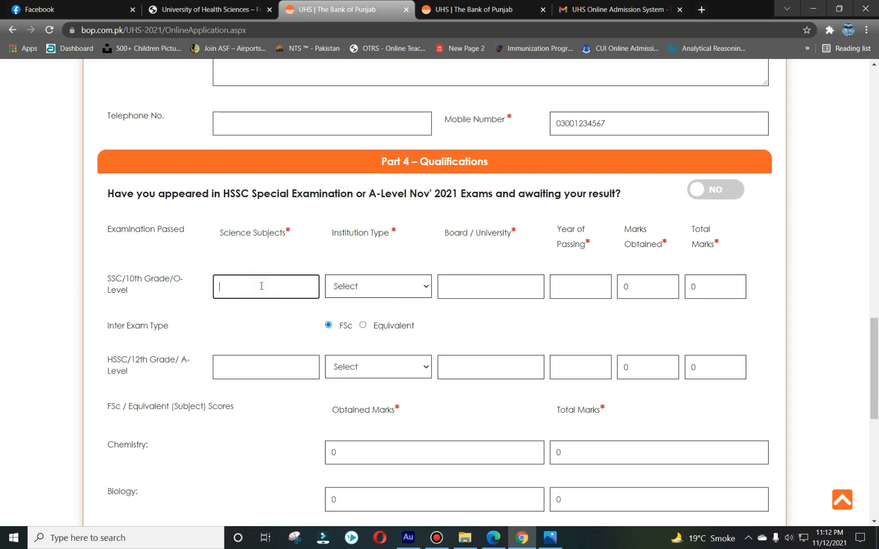
pyautogui.write('bio,chem,phy. math')
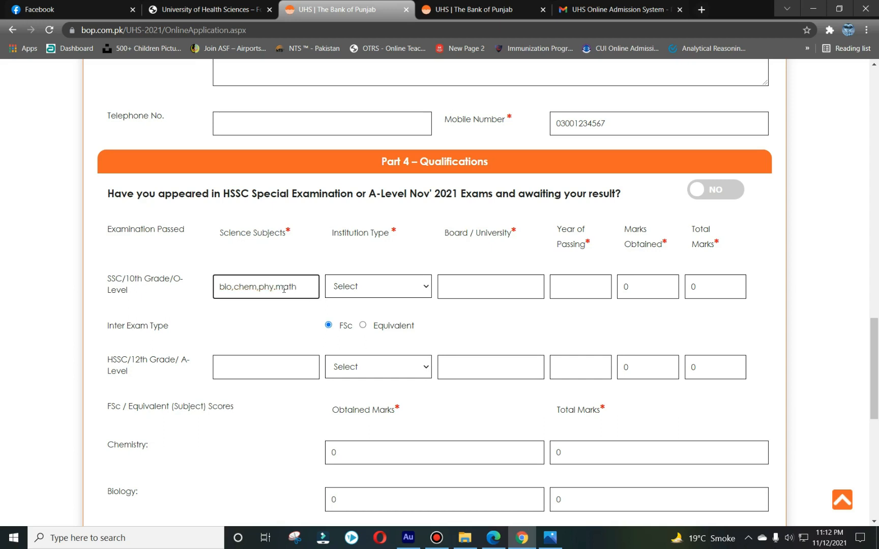
pyautogui.click(382, 288)
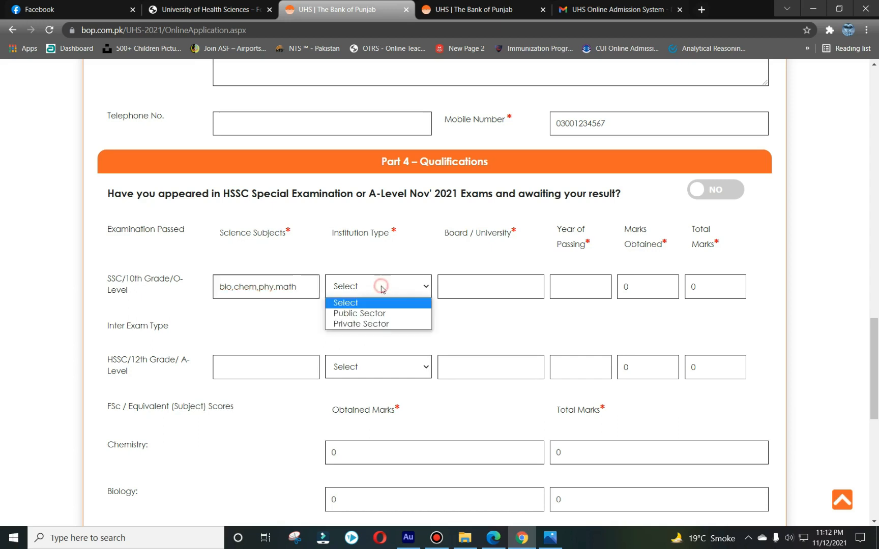
pyautogui.click(387, 313)
pyautogui.click(490, 283)
pyautogui.write('BISE')
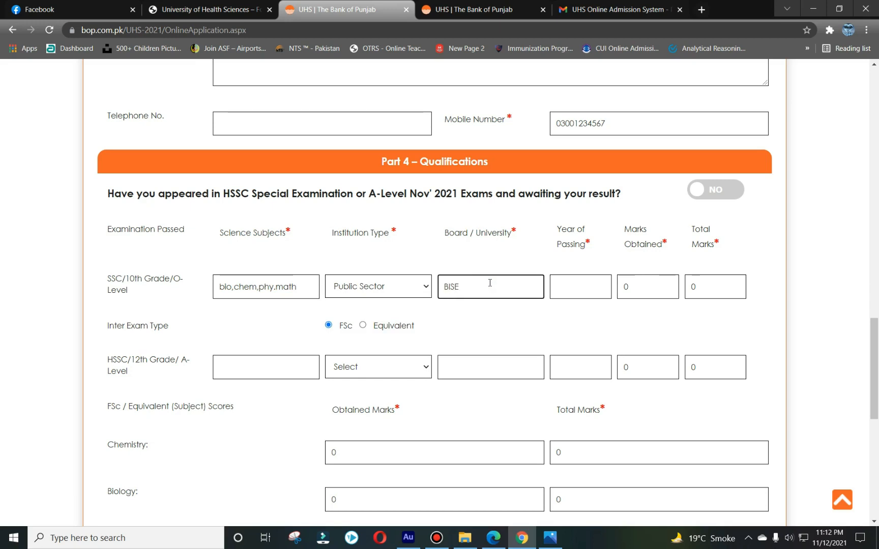
pyautogui.write(' DG KHAN')
# Step: Enter SSC year 2016, marks obtained 1037 and total marks 1100
pyautogui.click(564, 286)
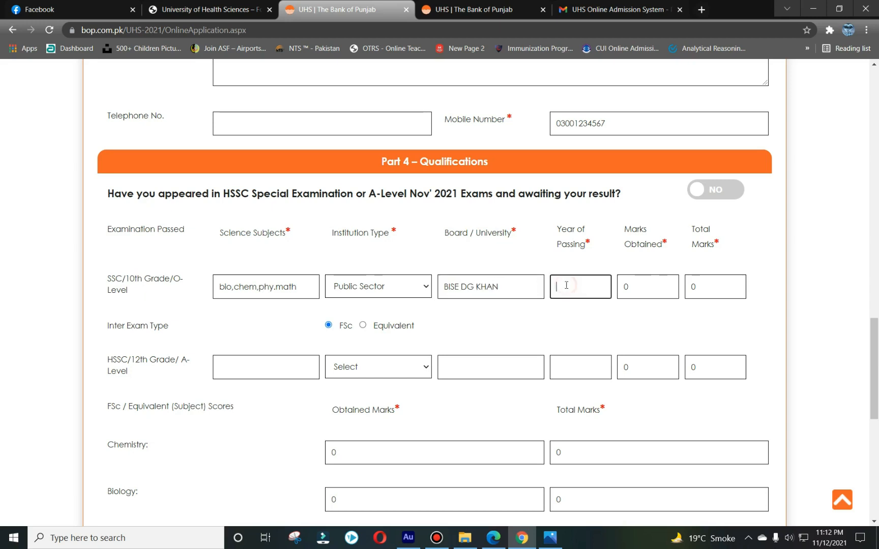
pyautogui.write('2016')
pyautogui.click(649, 291)
pyautogui.press('BackSpace')
pyautogui.write('1037')
pyautogui.click(697, 286)
pyautogui.press('BackSpace')
pyautogui.write('1100')
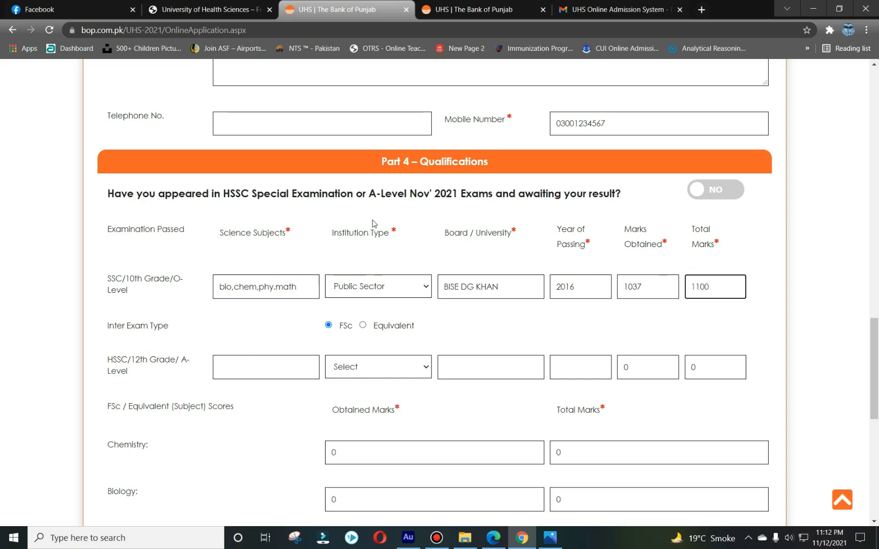
pyautogui.click(733, 194)
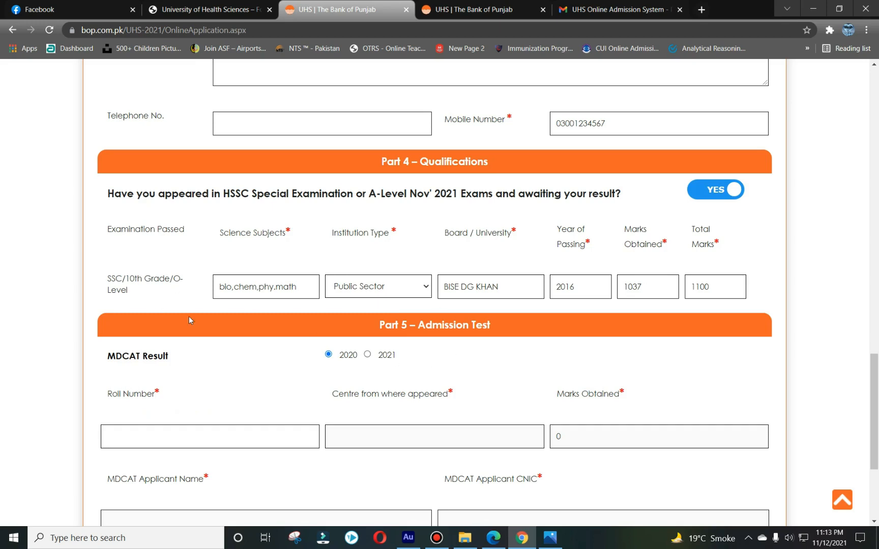
pyautogui.click(703, 190)
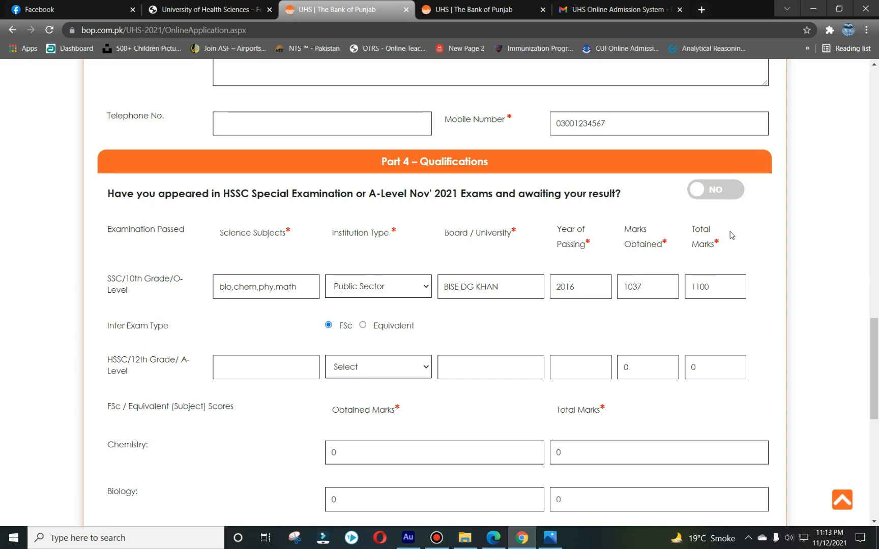
pyautogui.scroll(-1, 340, 392)
pyautogui.scroll(-3, 341, 392)
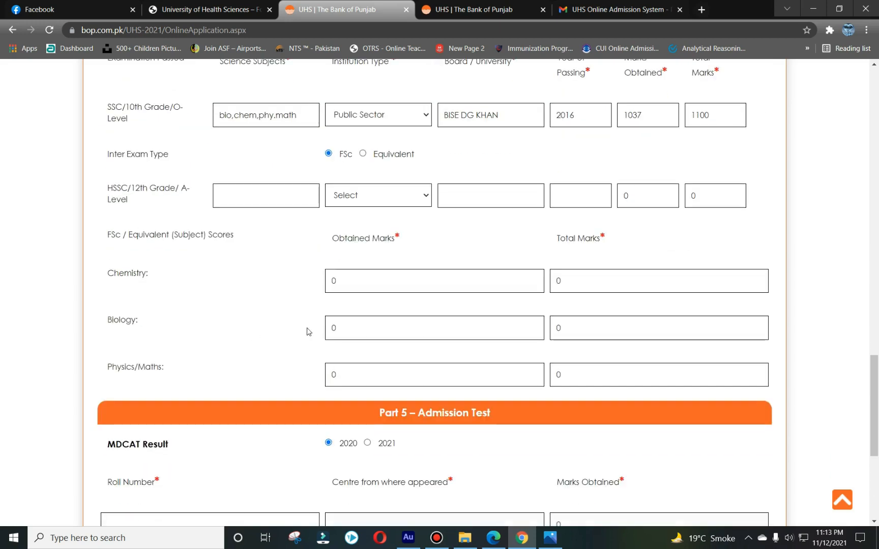
pyautogui.scroll(2, 245, 310)
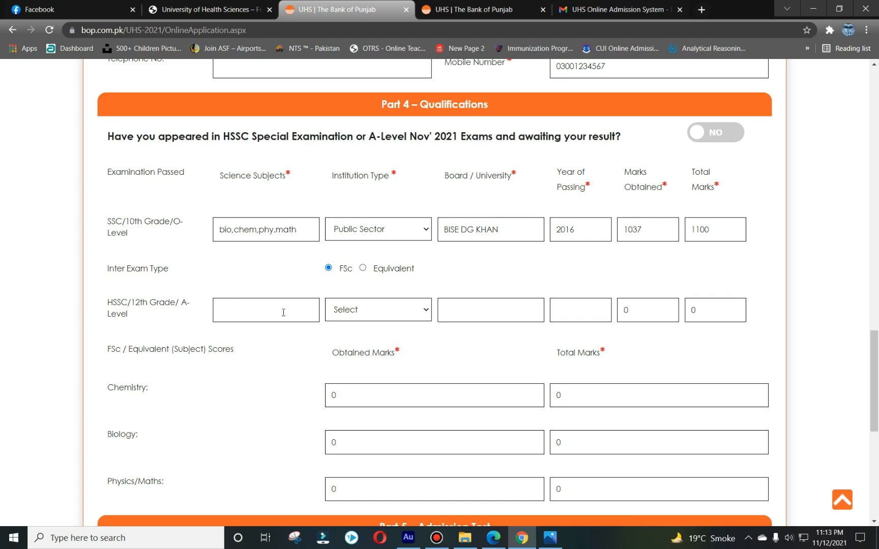
pyautogui.click(734, 136)
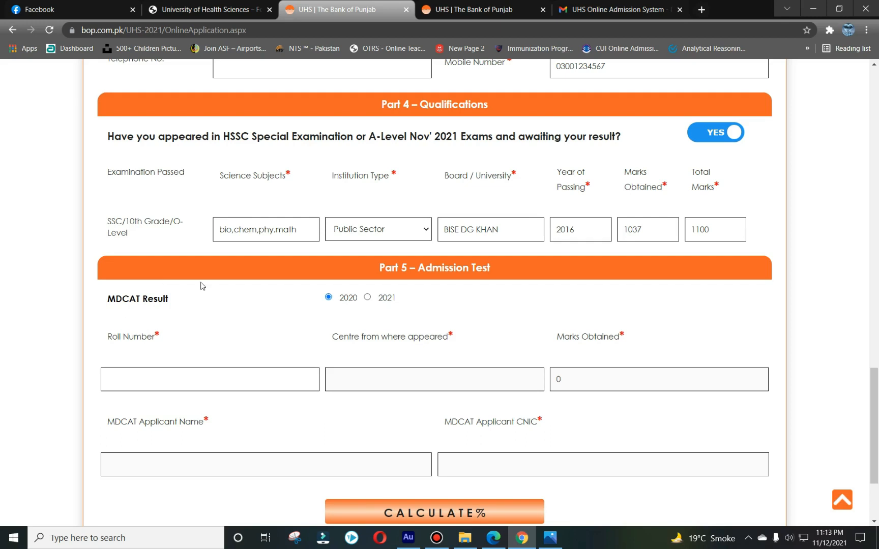
pyautogui.click(703, 140)
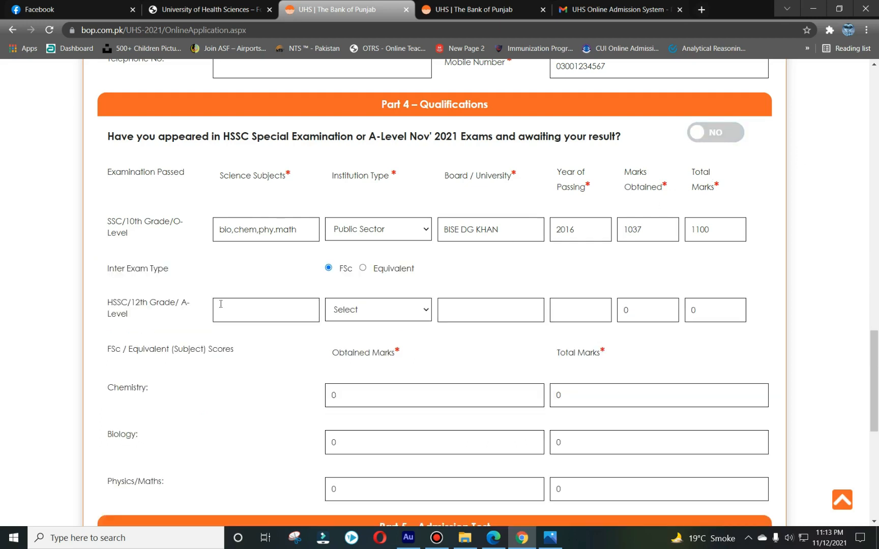
pyautogui.scroll(-1, 260, 281)
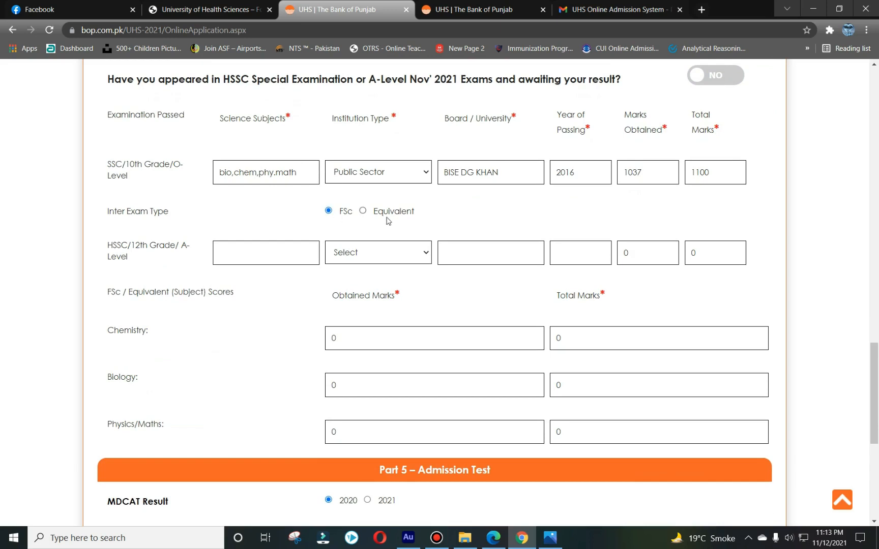
pyautogui.click(240, 258)
pyautogui.moveTo(274, 172); pyautogui.dragTo(219, 173)
pyautogui.hotkey('ctrl', 'c')
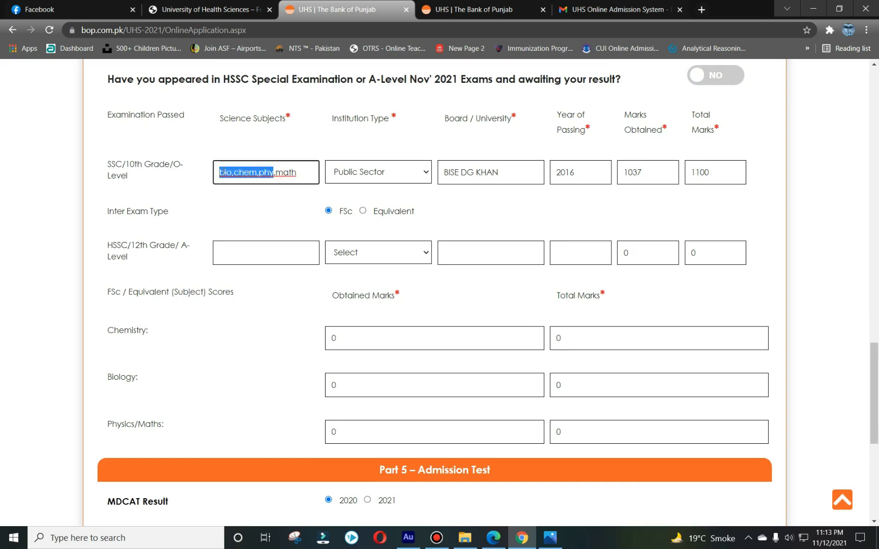
# Step: Fill HSSC subjects bio,chem,phy, Private Sector institution type, and board BISE DG KHAN
pyautogui.click(275, 259)
pyautogui.hotkey('ctrl', 'v')
pyautogui.click(386, 251)
pyautogui.click(376, 291)
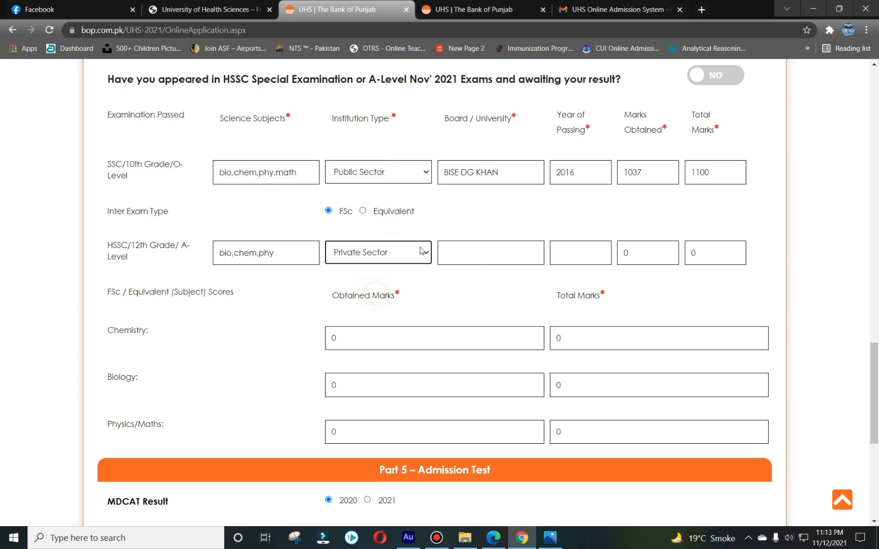
pyautogui.click(479, 259)
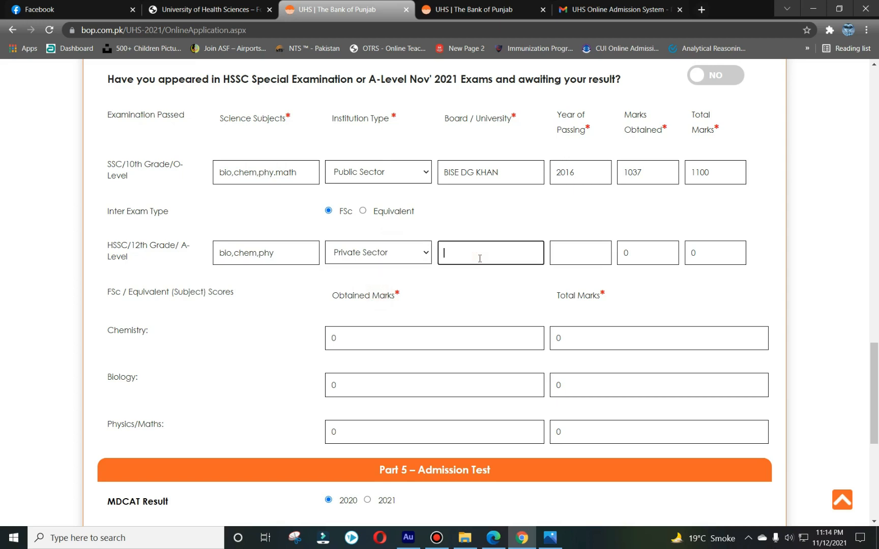
pyautogui.write('b')
pyautogui.write('B')
pyautogui.moveTo(507, 172); pyautogui.dragTo(426, 175)
pyautogui.hotkey('ctrl', 'c')
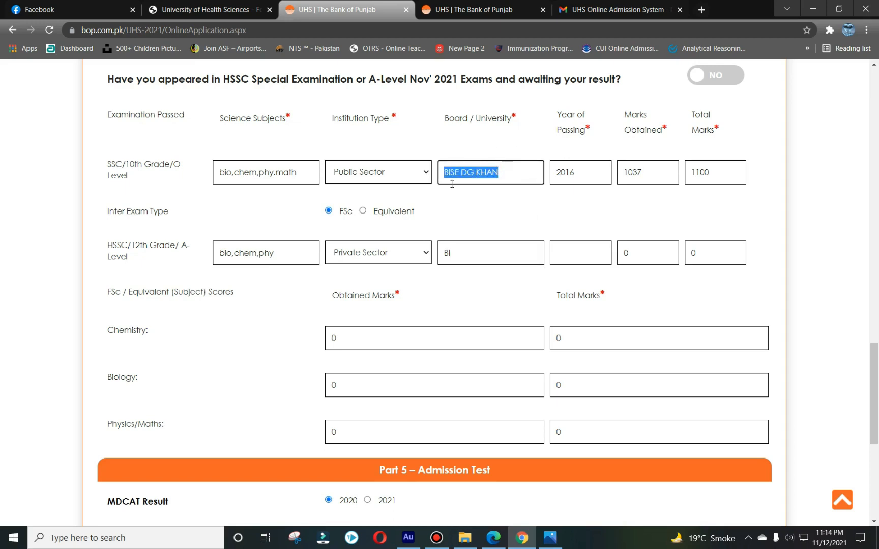
pyautogui.moveTo(461, 257); pyautogui.dragTo(420, 259)
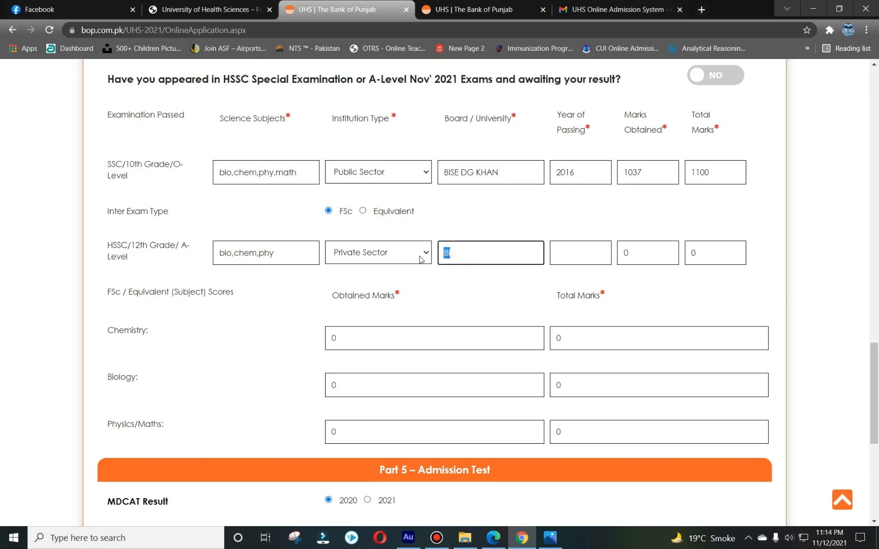
pyautogui.hotkey('ctrl', 'v')
# Step: Enter HSSC year 2019, marks obtained 1003 and total marks 1100
pyautogui.click(580, 258)
pyautogui.write('2019')
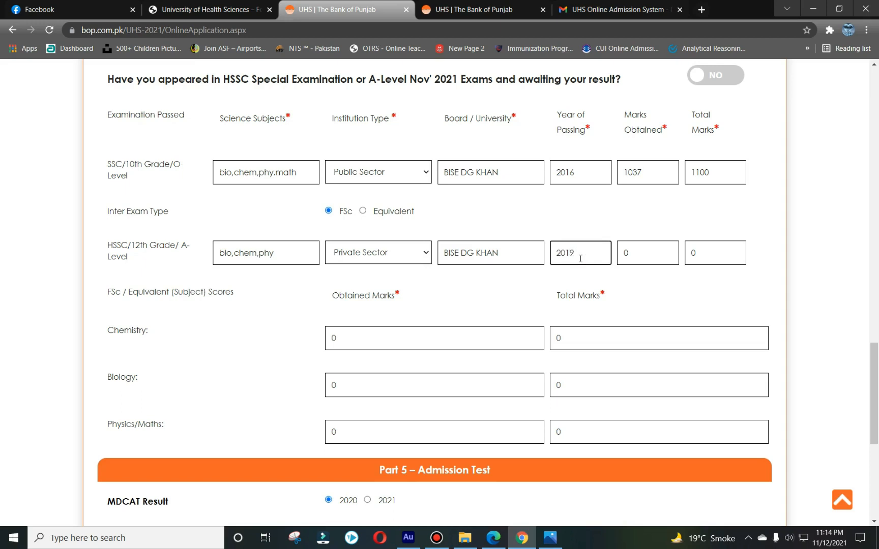
pyautogui.click(632, 257)
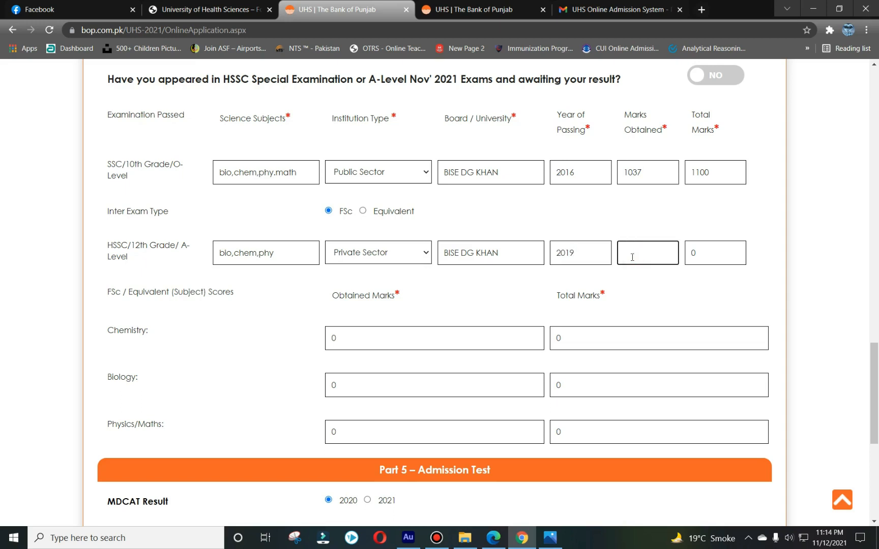
pyautogui.write('1003')
pyautogui.click(701, 254)
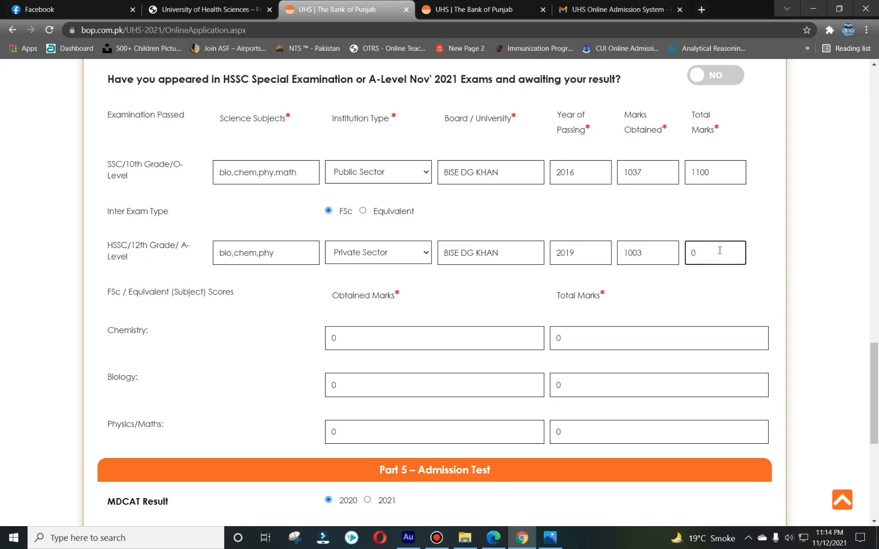
pyautogui.write('1100')
# Step: Enter 191 as the Chemistry obtained marks
pyautogui.scroll(-3, 295, 337)
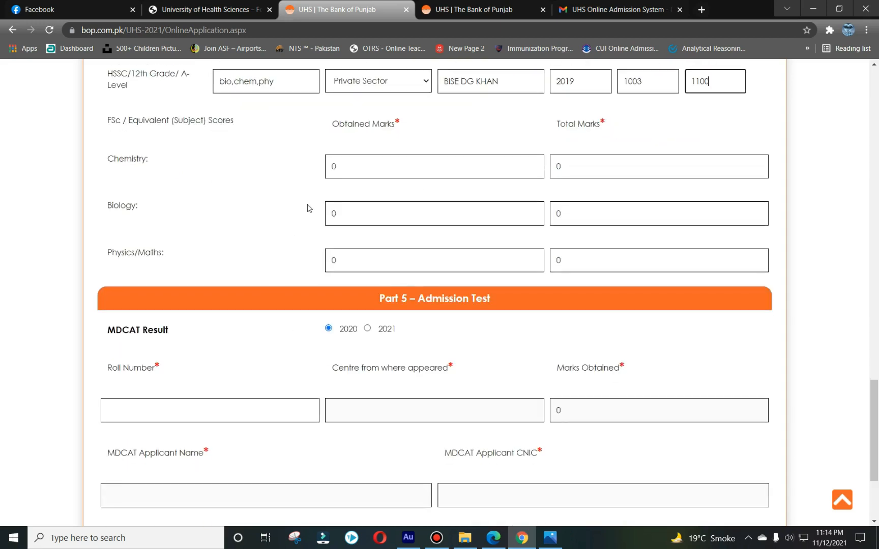
pyautogui.scroll(1, 271, 216)
pyautogui.scroll(1, 244, 226)
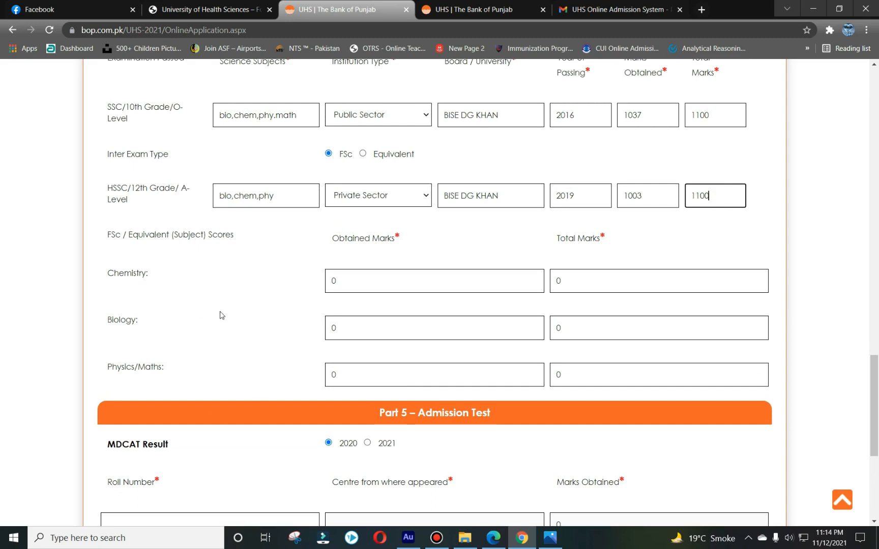
pyautogui.scroll(2, 473, 303)
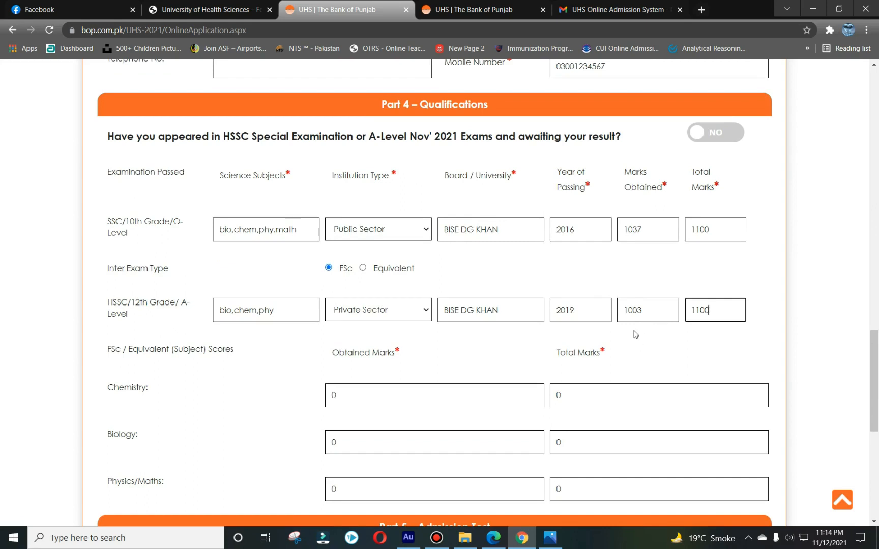
pyautogui.scroll(-3, 624, 355)
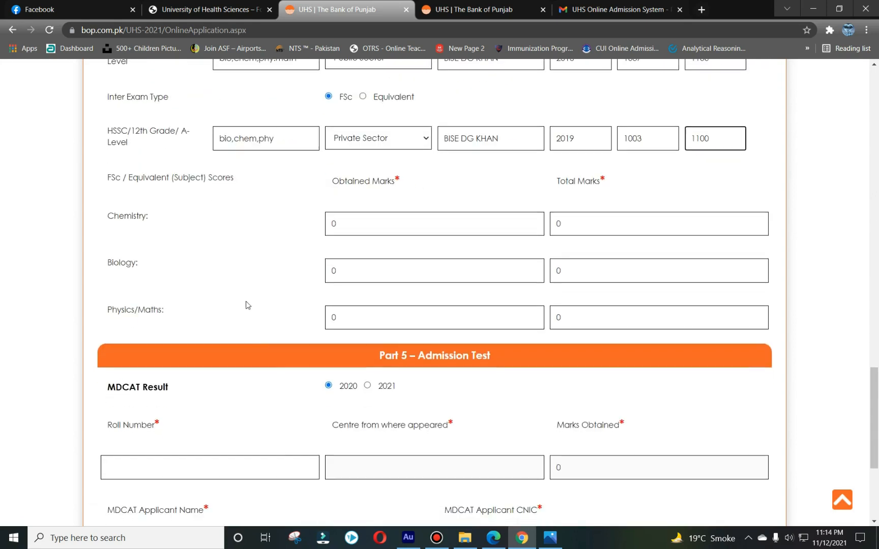
pyautogui.click(363, 219)
pyautogui.write('191')
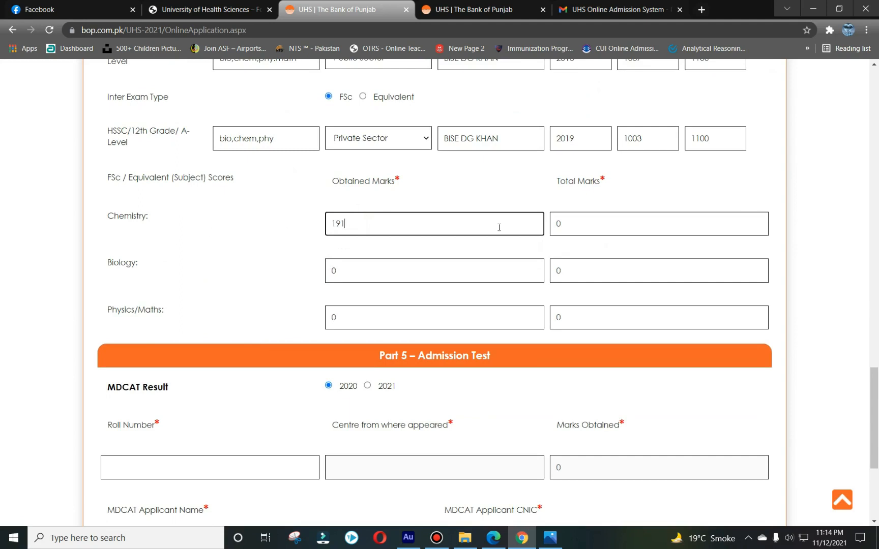
# Step: Set the Chemistry, Biology and Physics/Maths total marks to 200 each
pyautogui.click(567, 222)
pyautogui.press('BackSpace')
pyautogui.write('20')
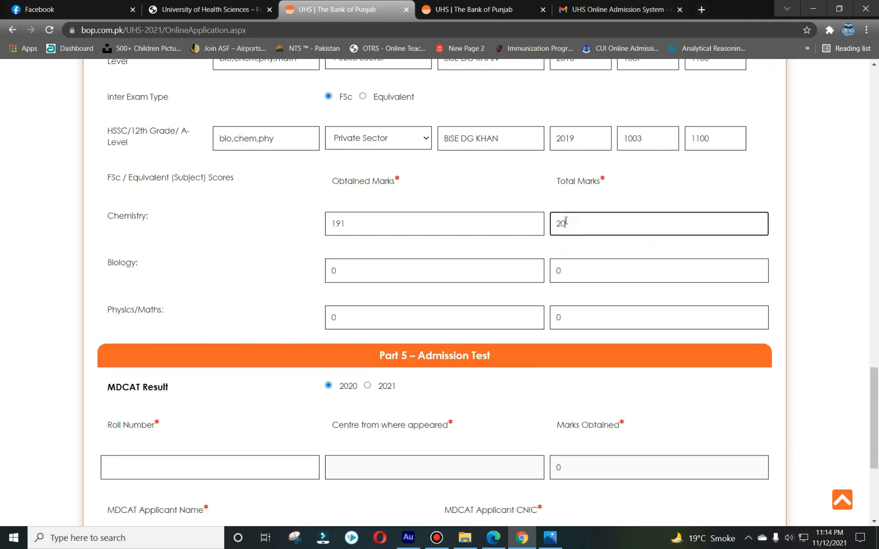
pyautogui.write('0')
pyautogui.click(564, 269)
pyautogui.doubleClick(586, 224)
pyautogui.hotkey('ctrl', 'c')
pyautogui.doubleClick(568, 274)
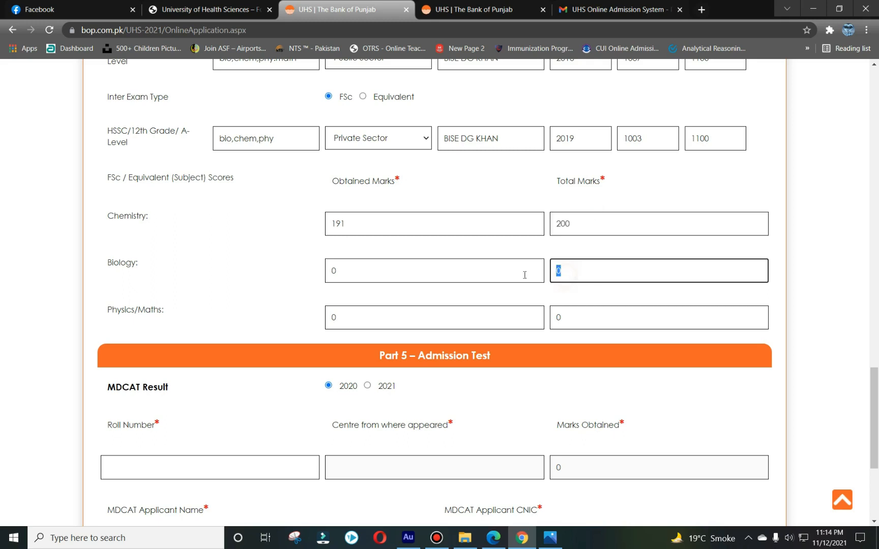
pyautogui.hotkey('ctrl', 'v')
pyautogui.doubleClick(565, 316)
pyautogui.hotkey('ctrl', 'v')
# Step: Enter 191 as the obtained marks for Biology and Physics/Maths
pyautogui.doubleClick(357, 270)
pyautogui.press('BackSpace')
pyautogui.write('191')
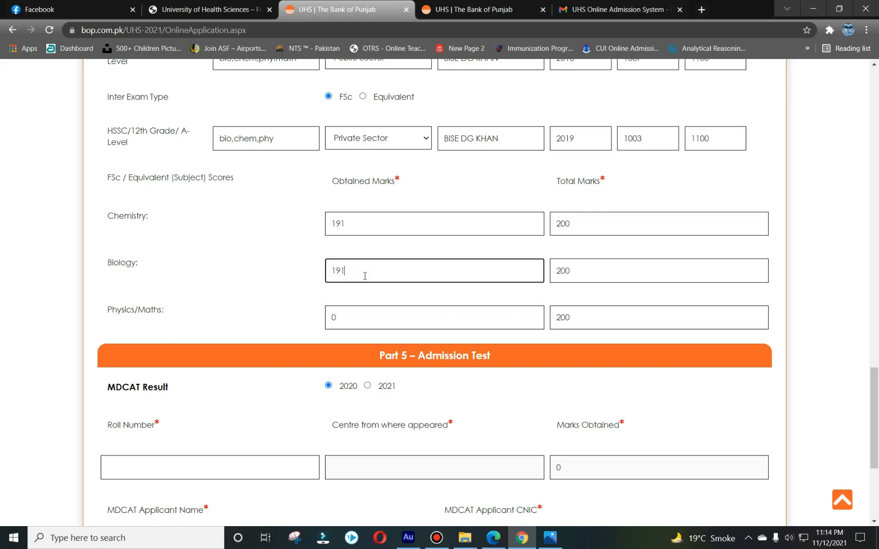
pyautogui.click(337, 318)
pyautogui.write('191')
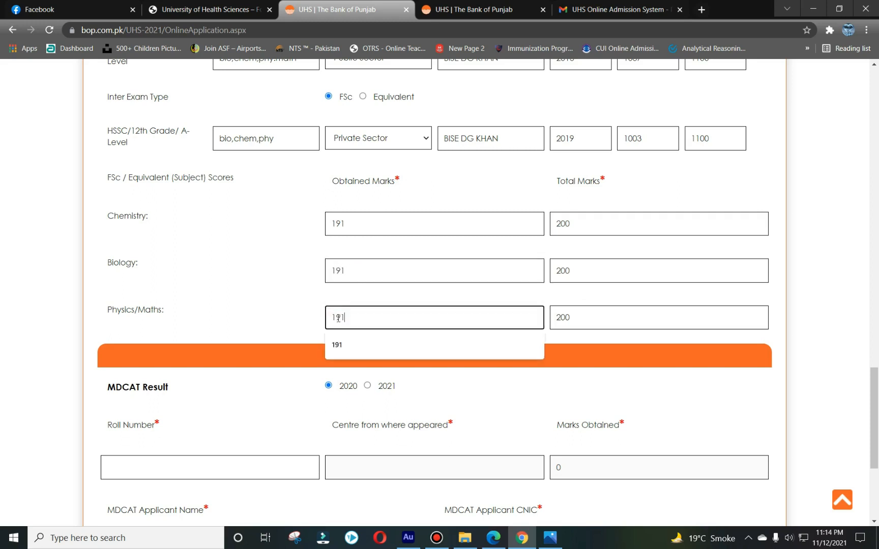
pyautogui.scroll(-4, 337, 318)
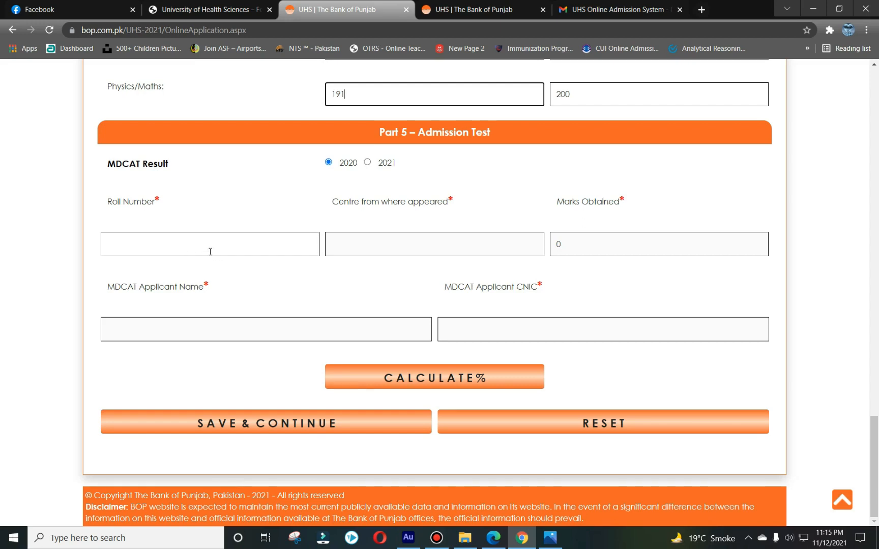
# Step: Enter the applicant's MDCAT roll number to fetch the 164 marks, then SAVE & CONTINUE
pyautogui.click(168, 245)
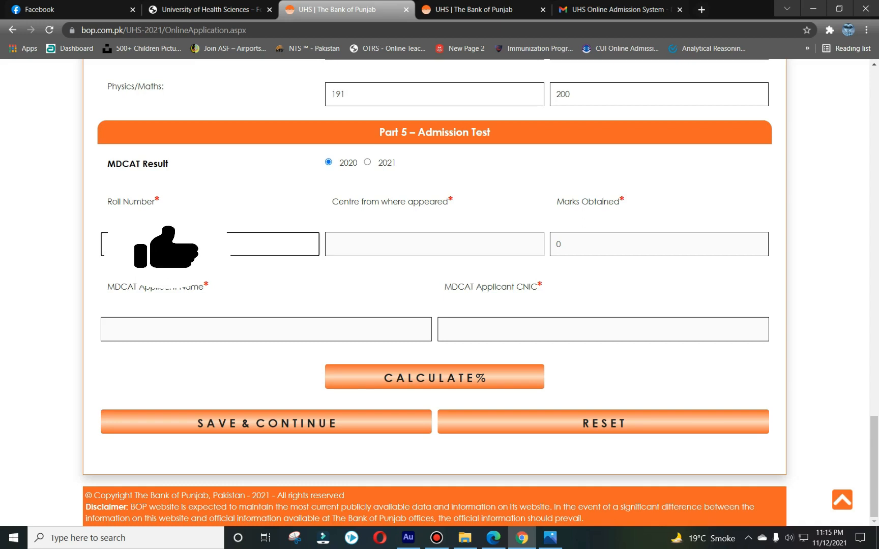
pyautogui.click(402, 240)
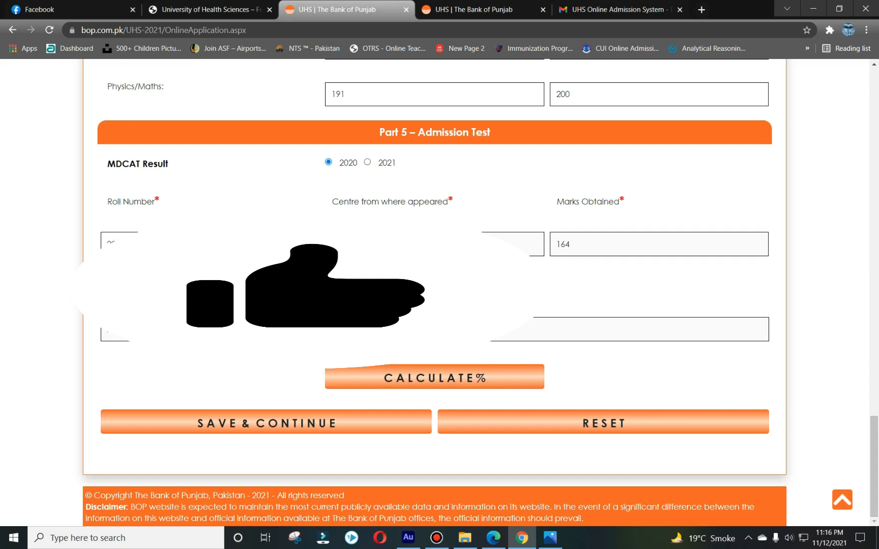
pyautogui.scroll(12, 877, 345)
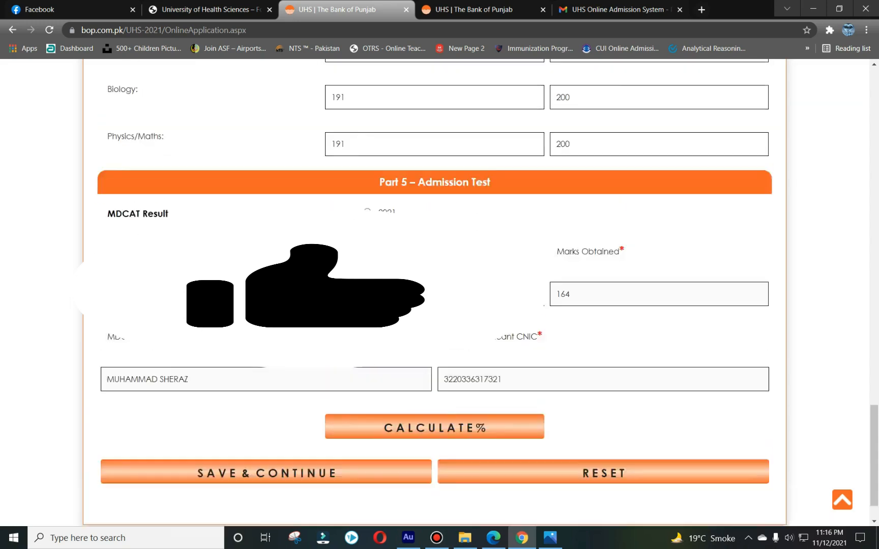
pyautogui.moveTo(877, 346); pyautogui.dragTo(876, 501)
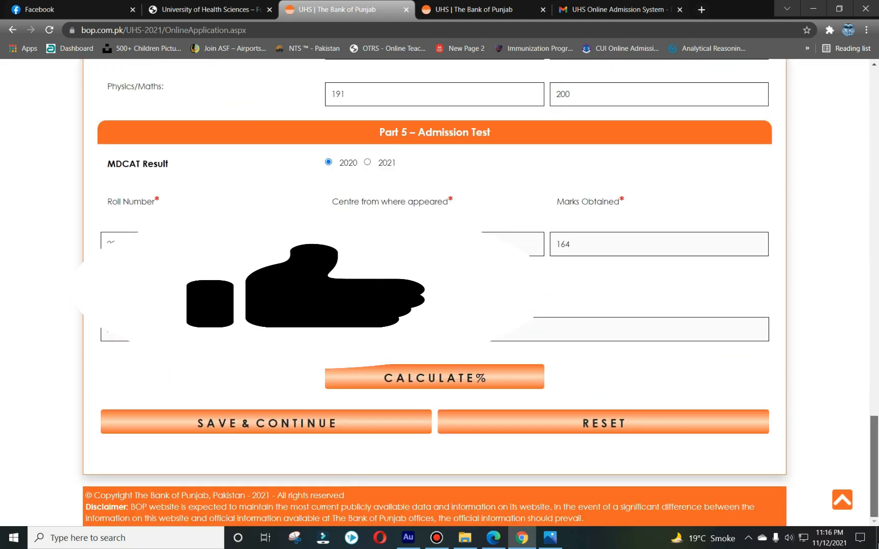
pyautogui.click(304, 432)
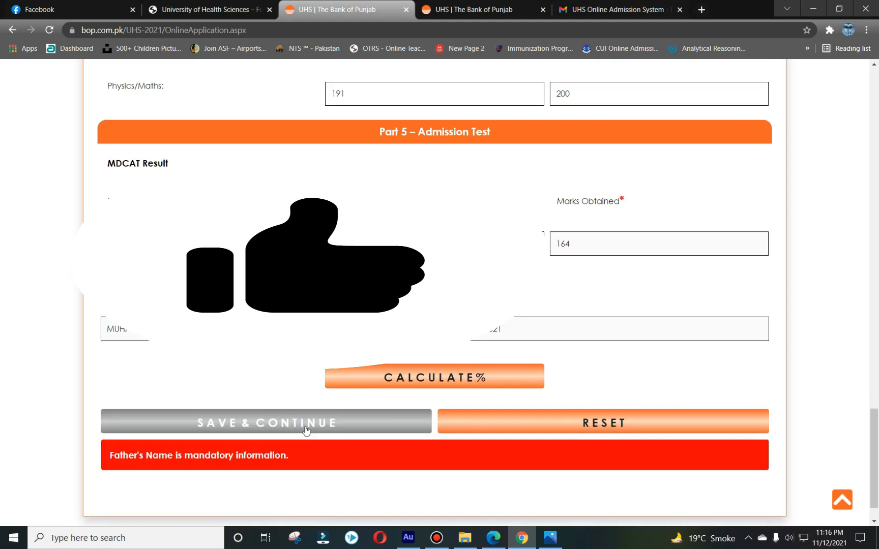
# Step: Type the father's full name into the Part 3 Father's Name field
pyautogui.scroll(-1, 305, 431)
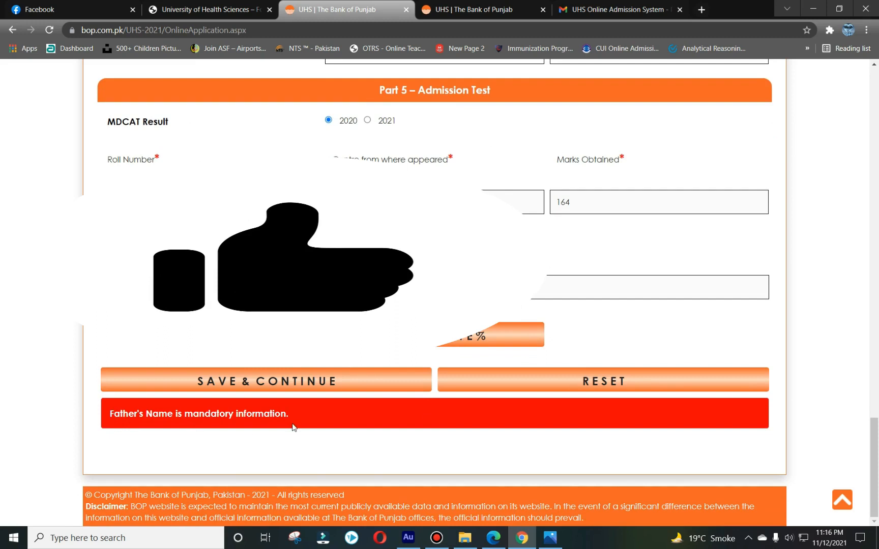
pyautogui.moveTo(875, 434); pyautogui.dragTo(878, 299)
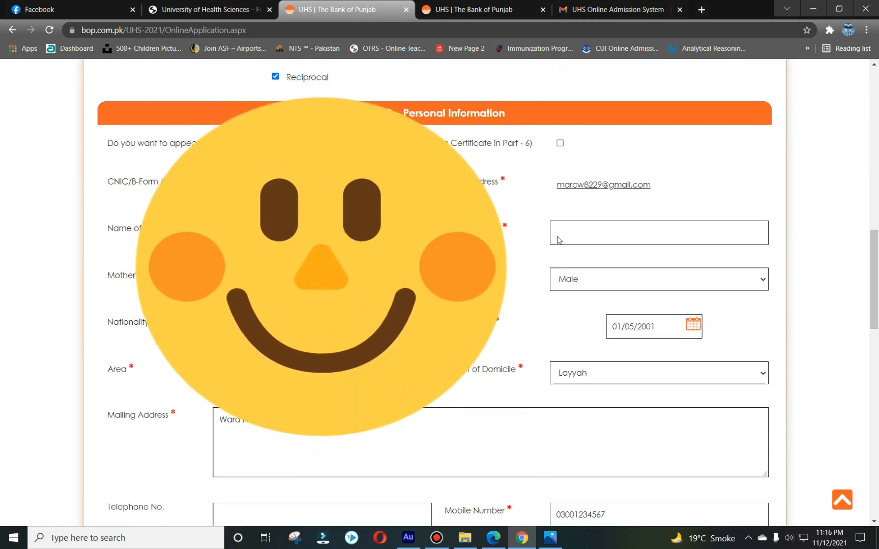
pyautogui.click(593, 238)
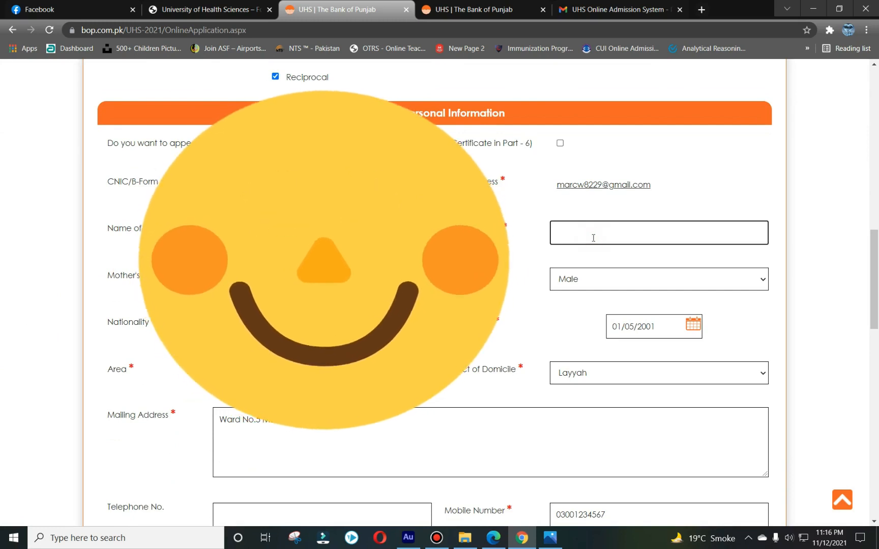
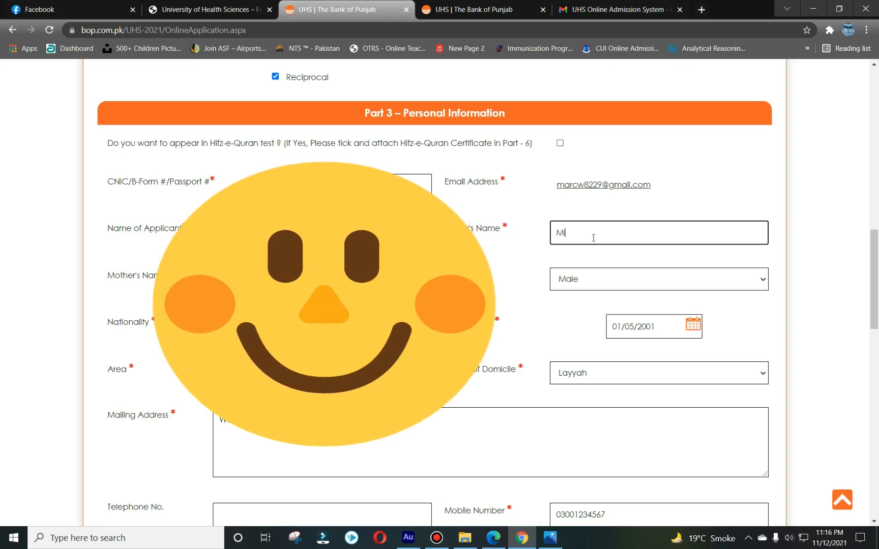
pyautogui.scroll(-1, 516, 261)
pyautogui.scroll(-8, 514, 259)
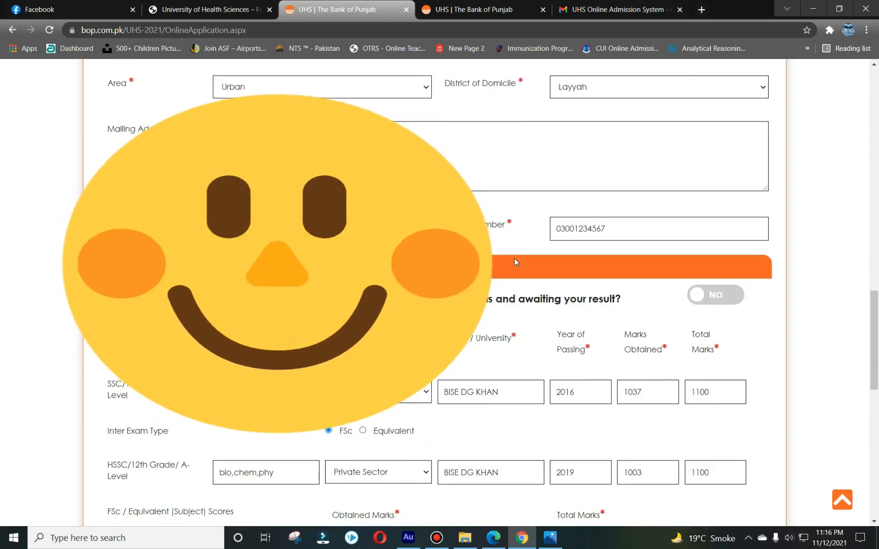
pyautogui.moveTo(875, 397); pyautogui.dragTo(876, 451)
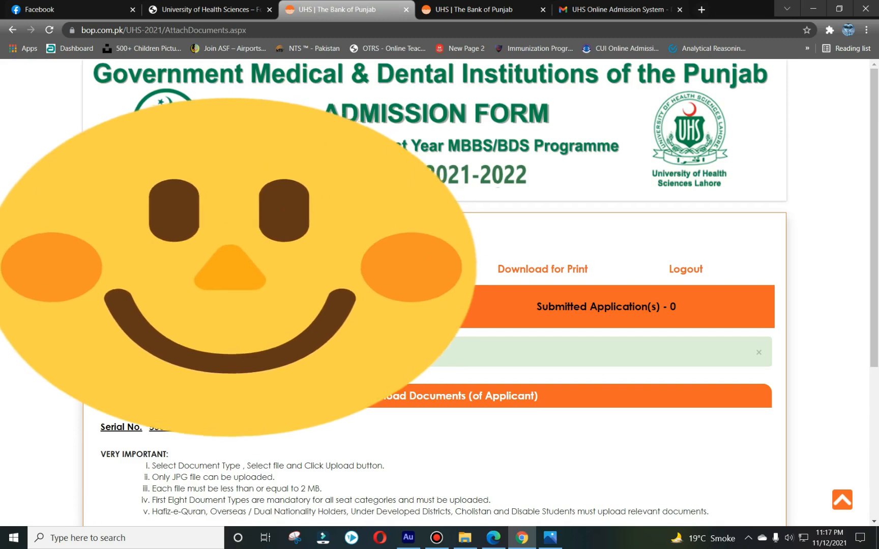
# Step: Scroll down to the empty Part 6 Upload Documents section
pyautogui.scroll(-3, 271, 346)
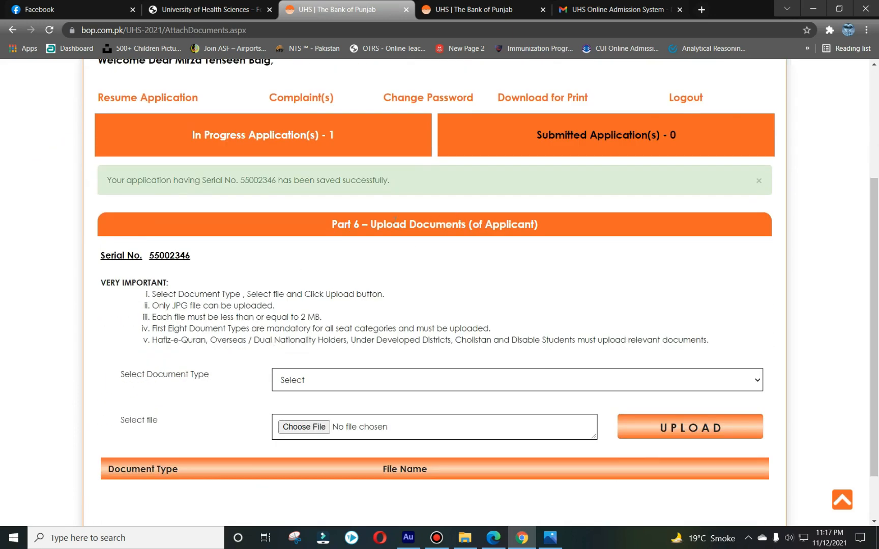
pyautogui.scroll(-1, 243, 227)
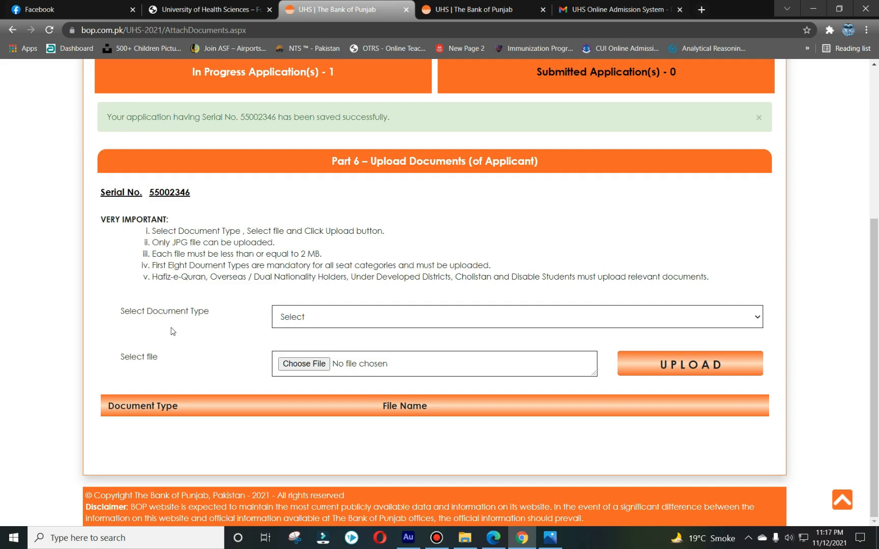
# Step: Upload the reslt file as the Matriculation (SSC) certificate document
pyautogui.click(350, 321)
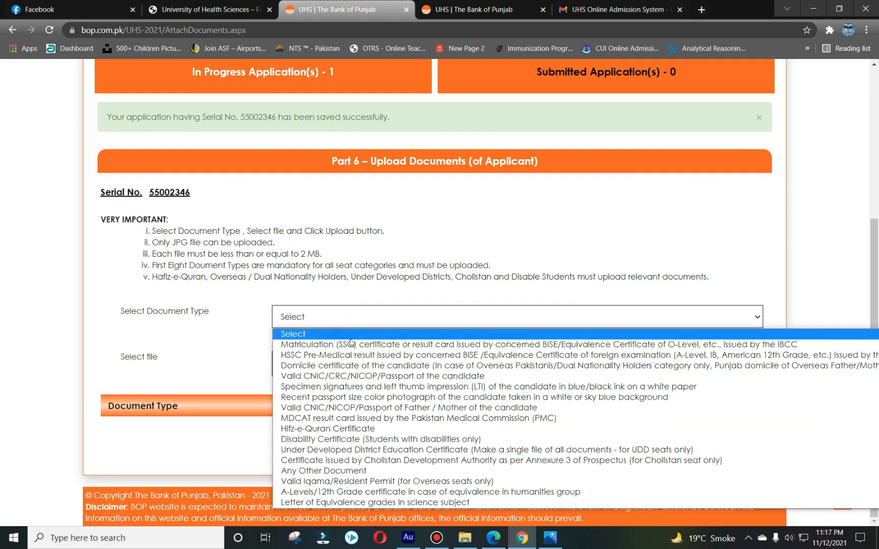
pyautogui.click(350, 345)
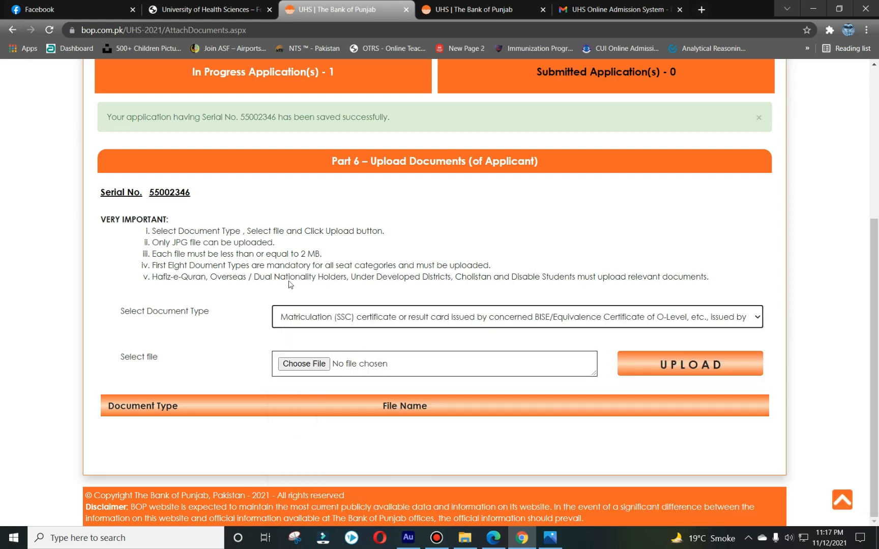
pyautogui.click(309, 364)
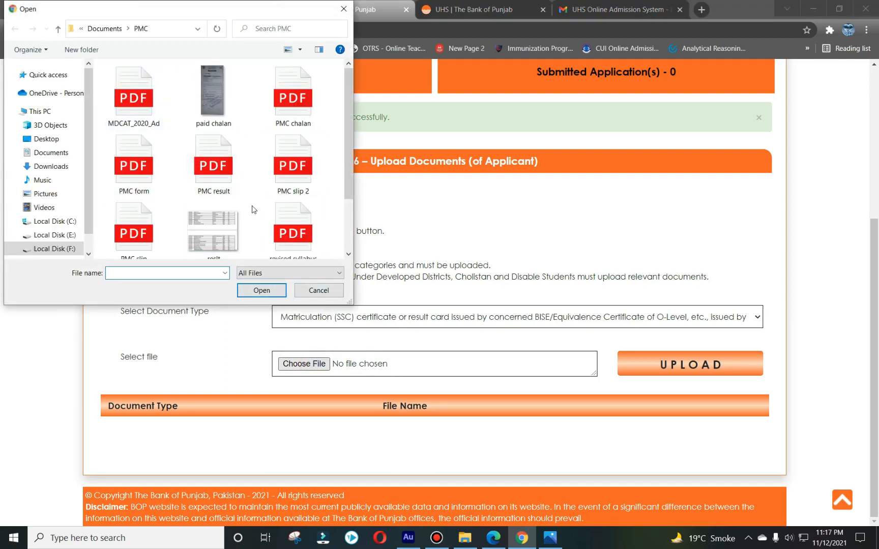
pyautogui.scroll(-2, 224, 199)
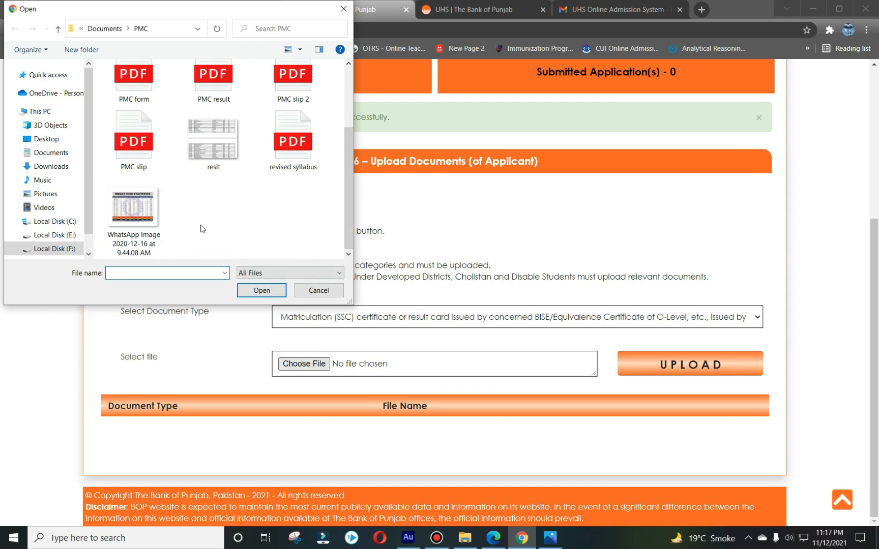
pyautogui.click(219, 151)
pyautogui.click(269, 290)
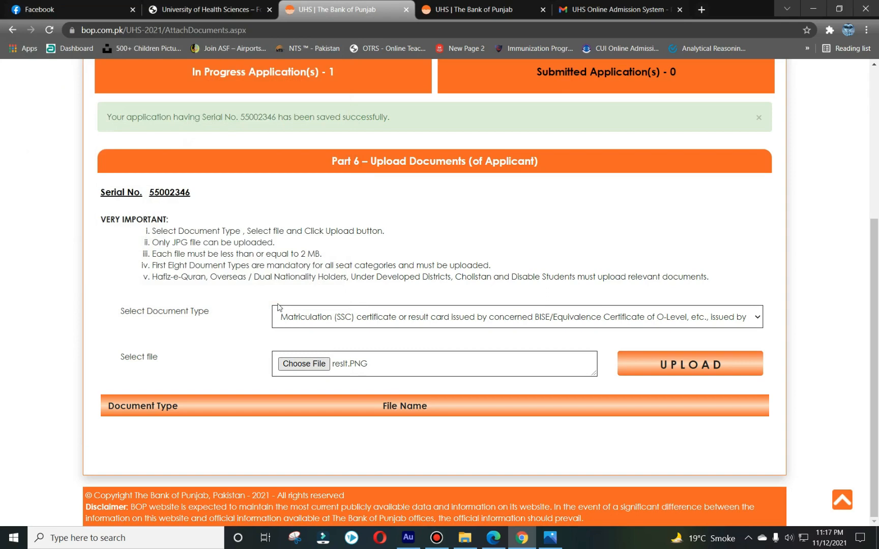
pyautogui.click(670, 360)
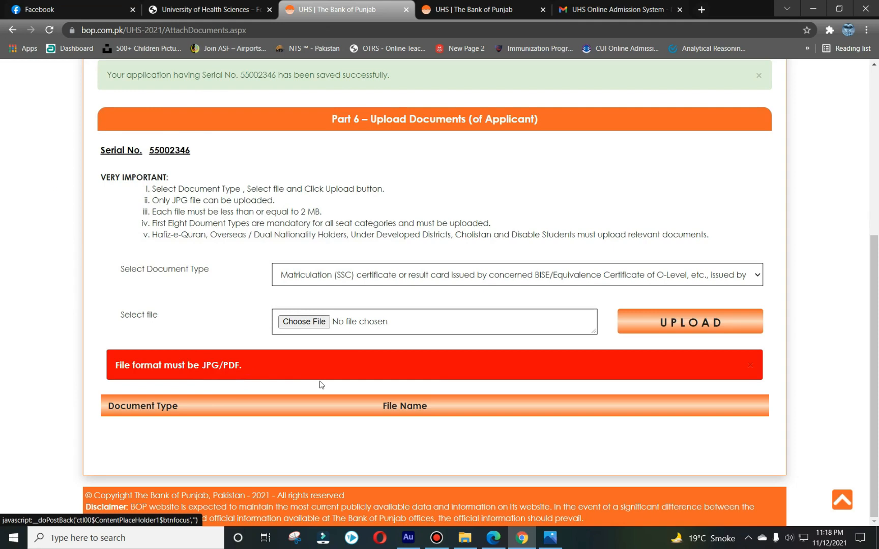
# Step: Upload MDCAT_2020_Ad.pdf instead for the Matriculation (SSC) certificate
pyautogui.click(300, 318)
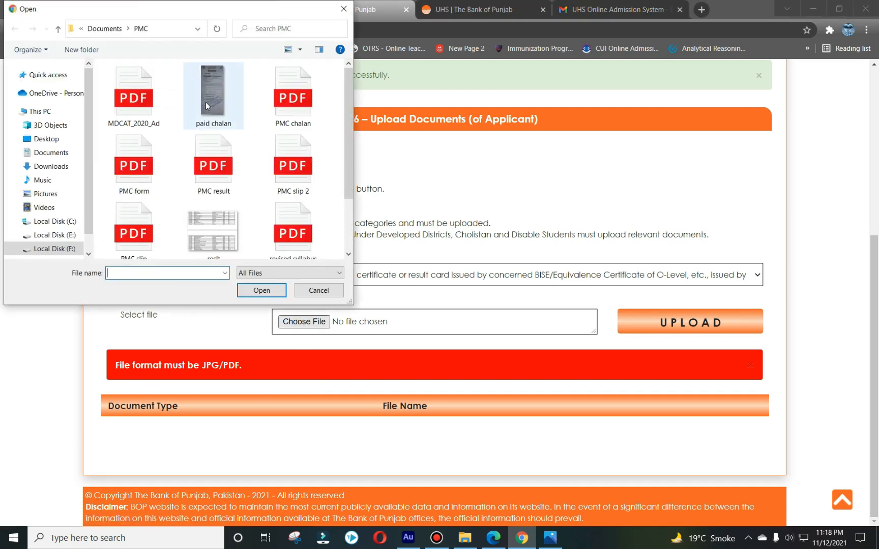
pyautogui.scroll(-2, 211, 115)
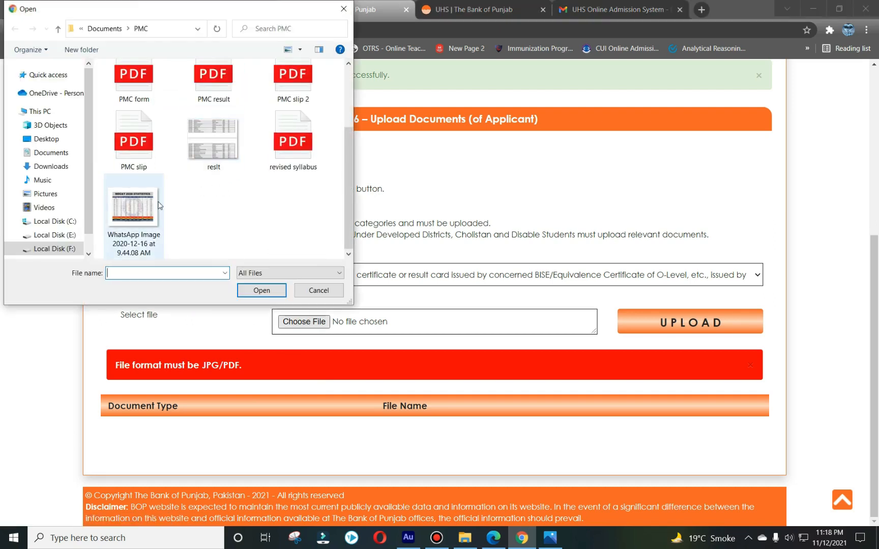
pyautogui.scroll(2, 246, 186)
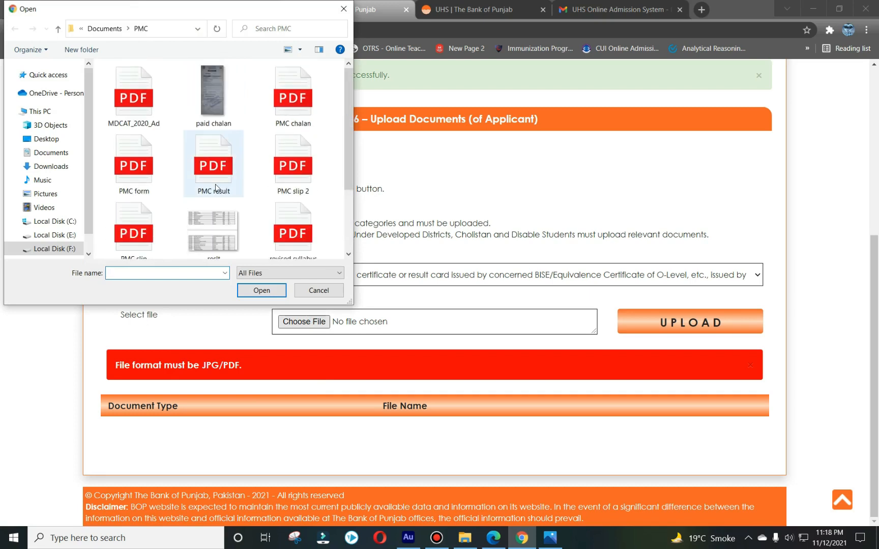
pyautogui.click(152, 120)
pyautogui.click(259, 291)
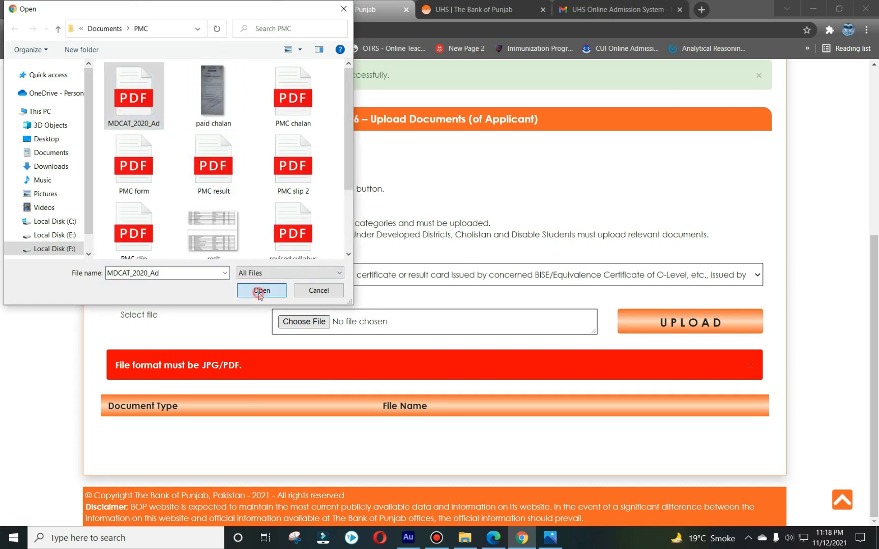
pyautogui.click(682, 322)
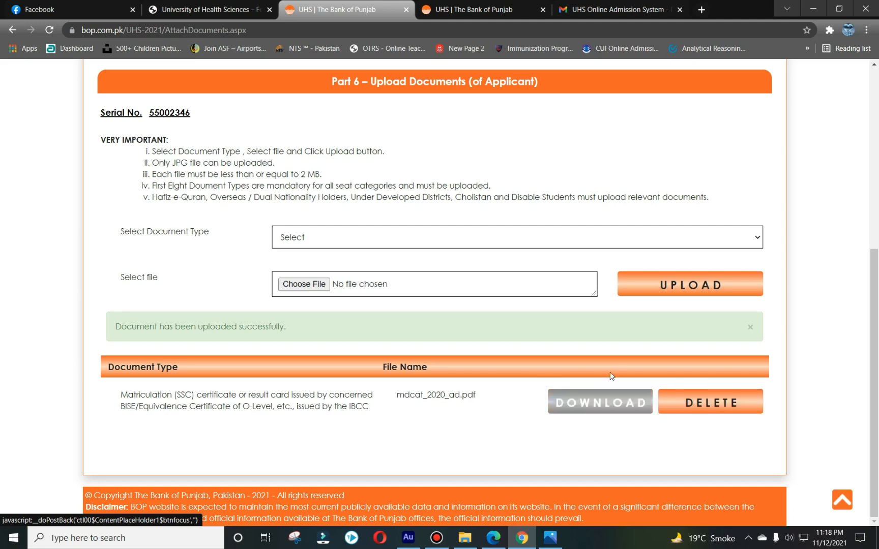
# Step: Attach MDCAT_2020_Ad.pdf under the 'HSSC Pre-Medical result' document type and upload it
pyautogui.click(343, 246)
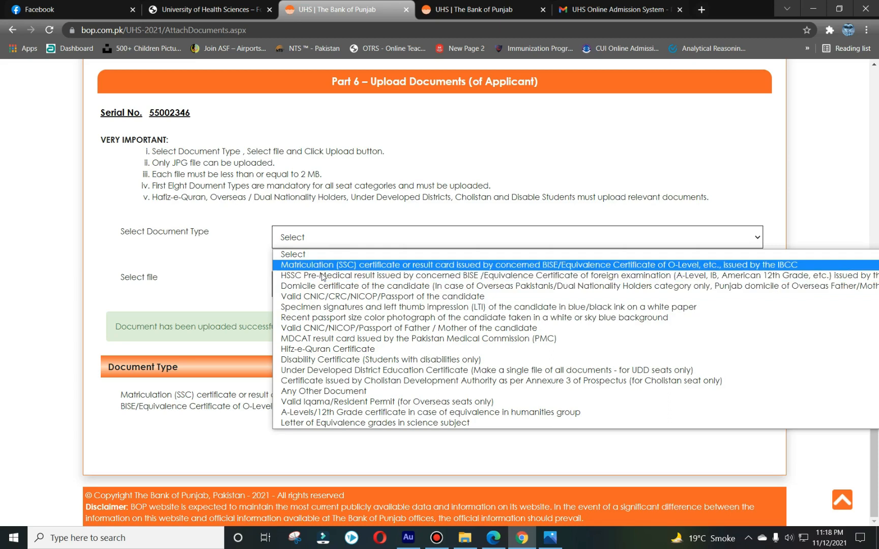
pyautogui.click(324, 276)
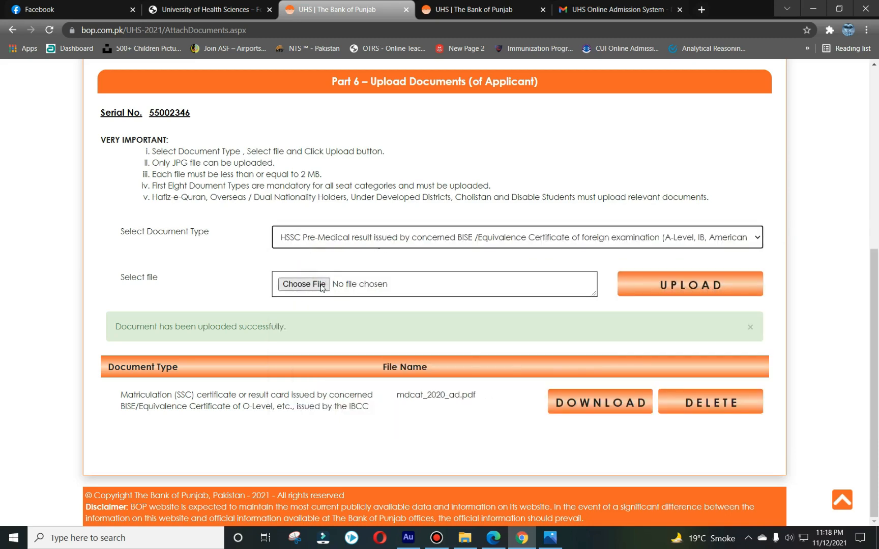
pyautogui.click(320, 286)
pyautogui.click(133, 96)
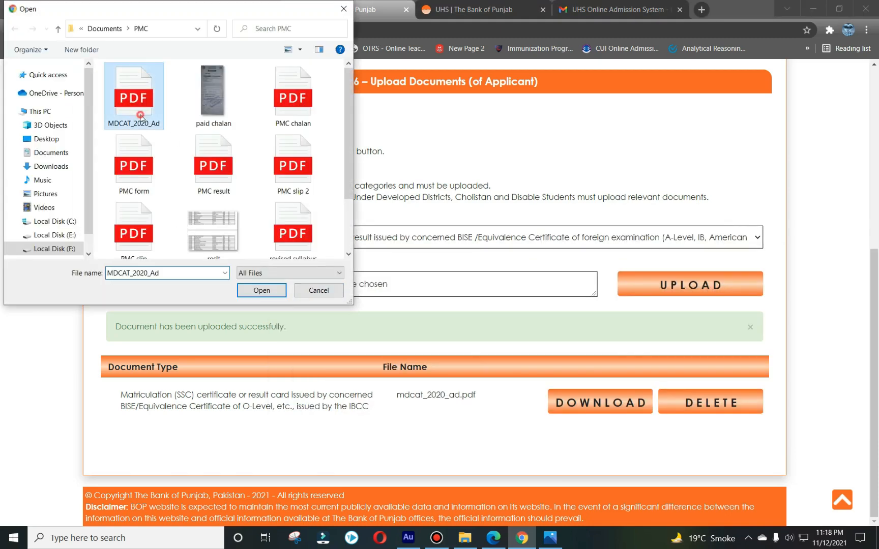
pyautogui.click(258, 292)
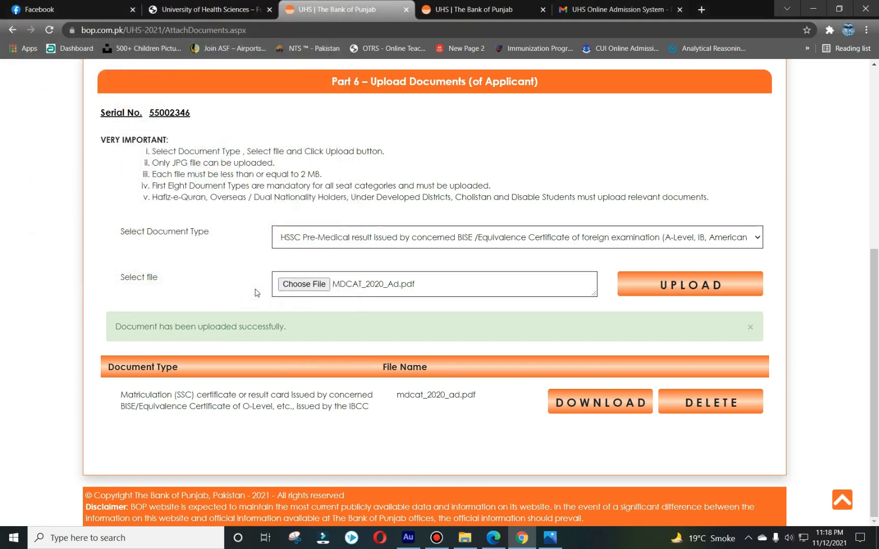
pyautogui.click(697, 283)
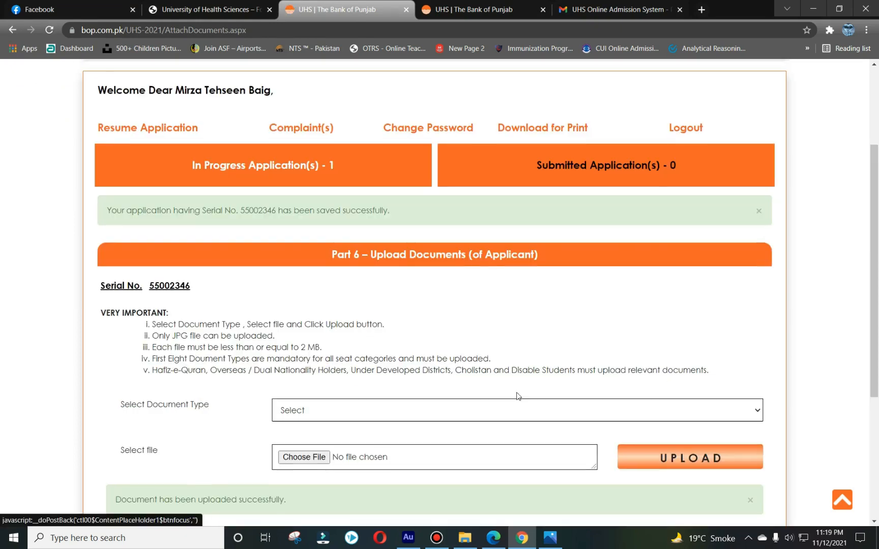
pyautogui.scroll(-4, 487, 363)
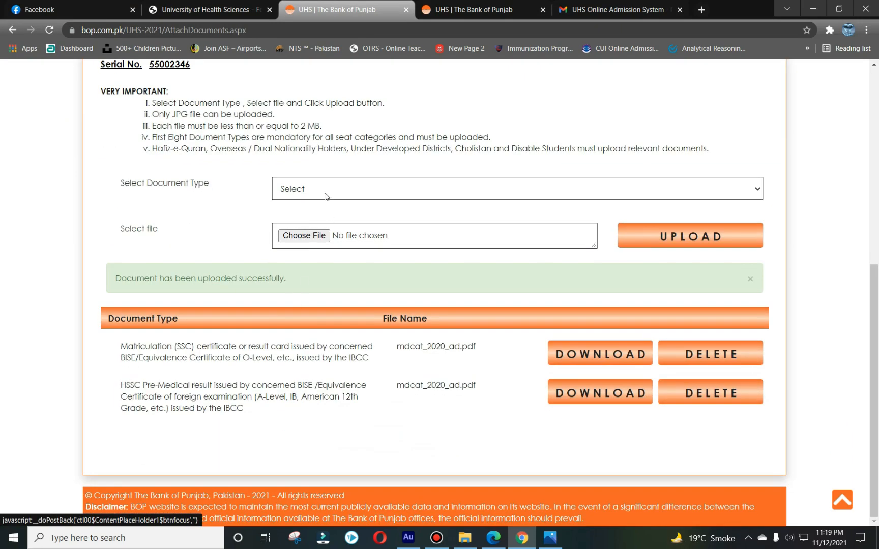
# Step: Upload PMC chalan.pdf as the Domicile certificate
pyautogui.click(325, 198)
pyautogui.click(305, 237)
pyautogui.click(300, 237)
pyautogui.click(279, 111)
pyautogui.click(272, 294)
pyautogui.click(675, 237)
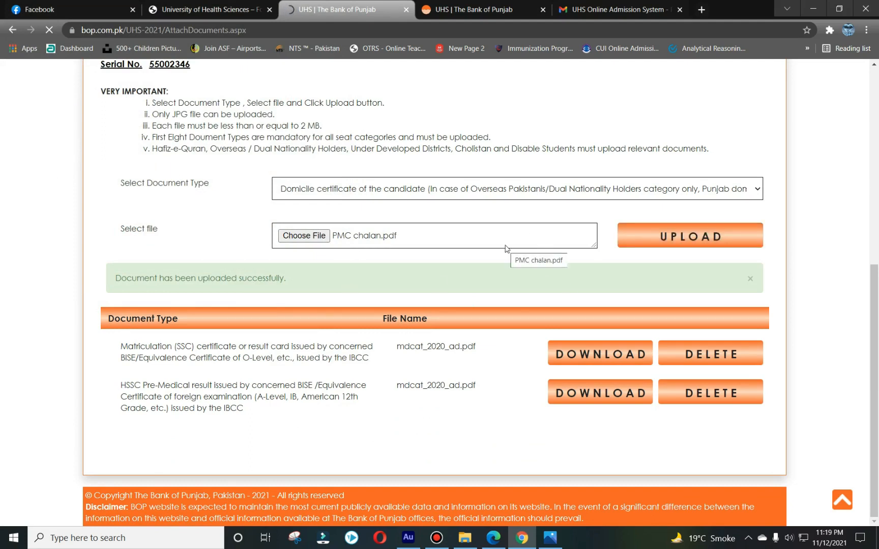
# Step: Upload MDCAT_2020_Ad.pdf as the candidate's Valid CNIC, then view img006.jpg in Photos
pyautogui.scroll(-4, 429, 350)
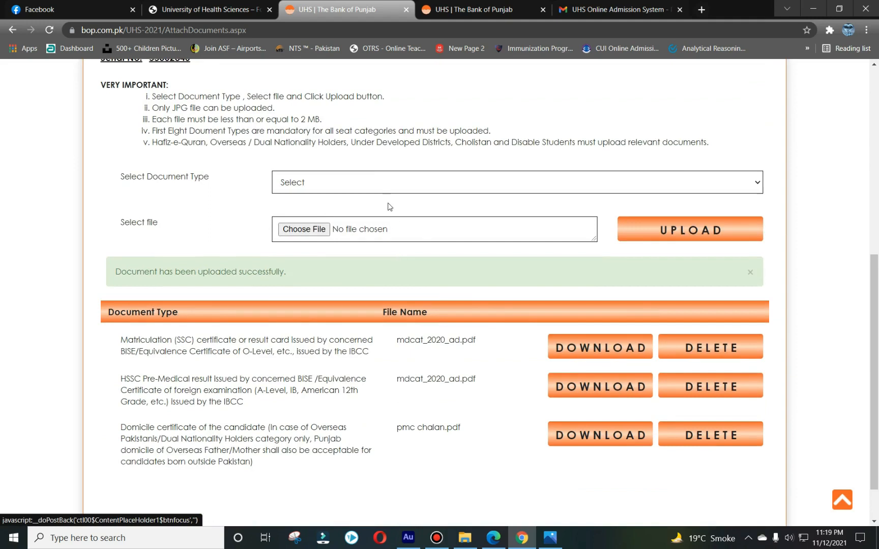
pyautogui.click(374, 180)
pyautogui.click(368, 242)
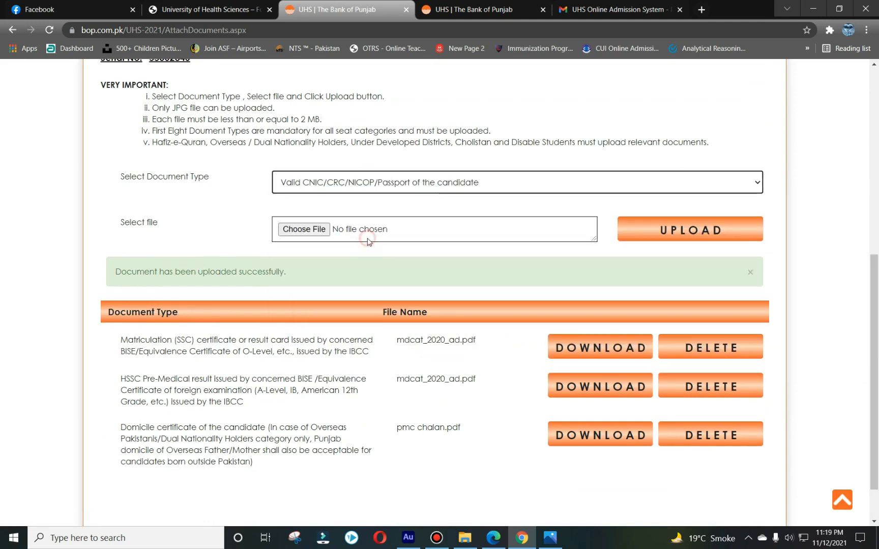
pyautogui.click(316, 229)
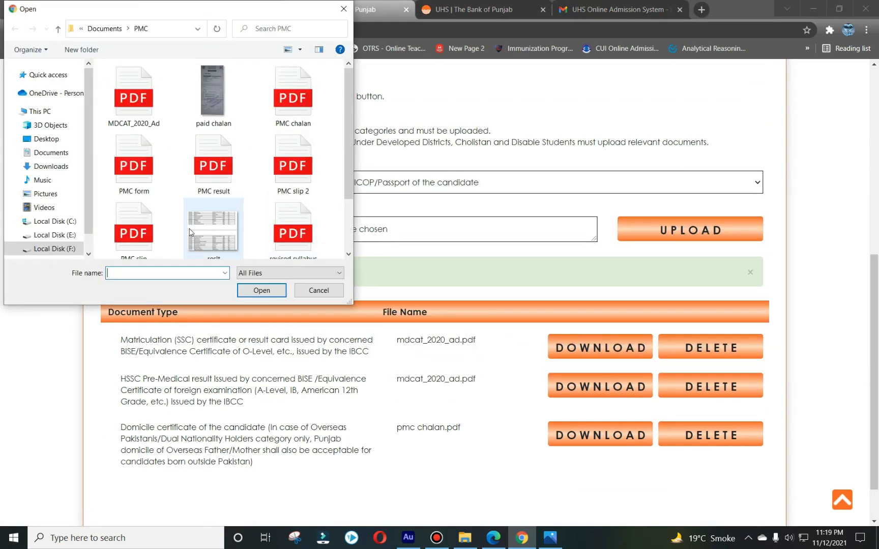
pyautogui.click(137, 115)
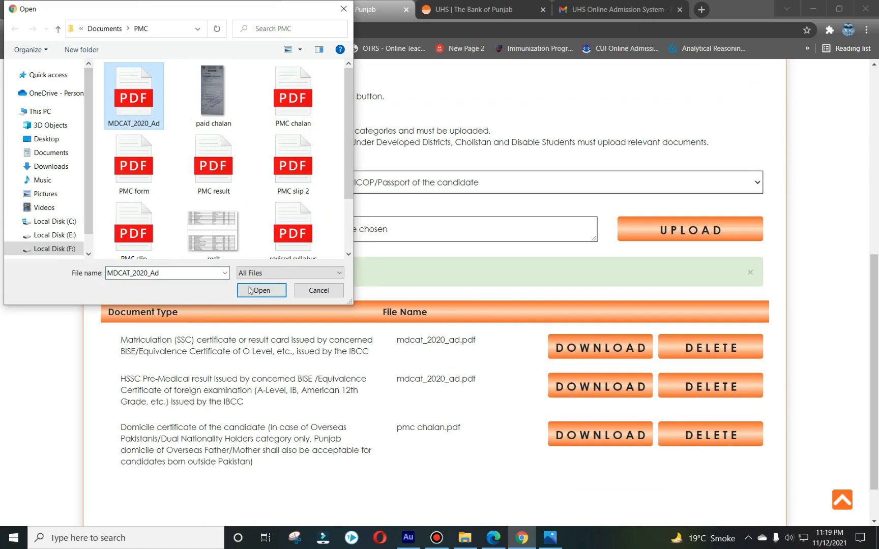
pyautogui.click(257, 290)
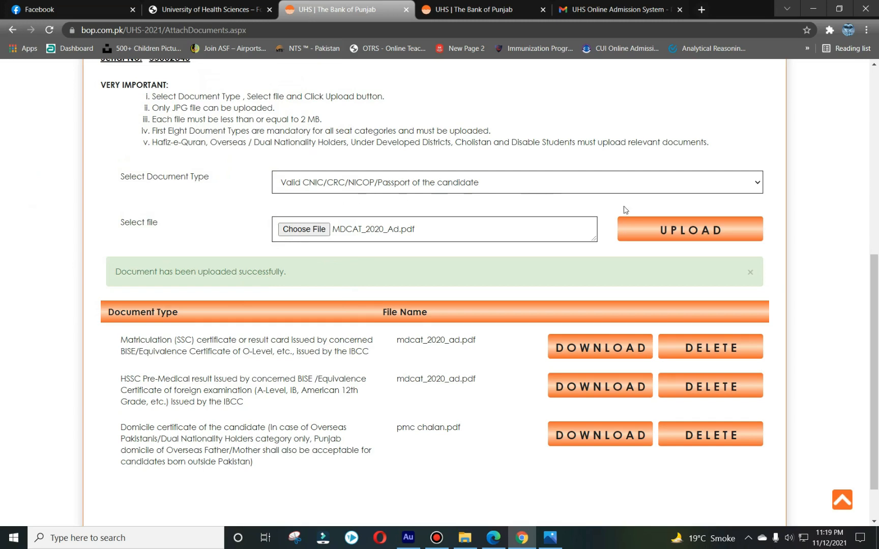
pyautogui.click(655, 228)
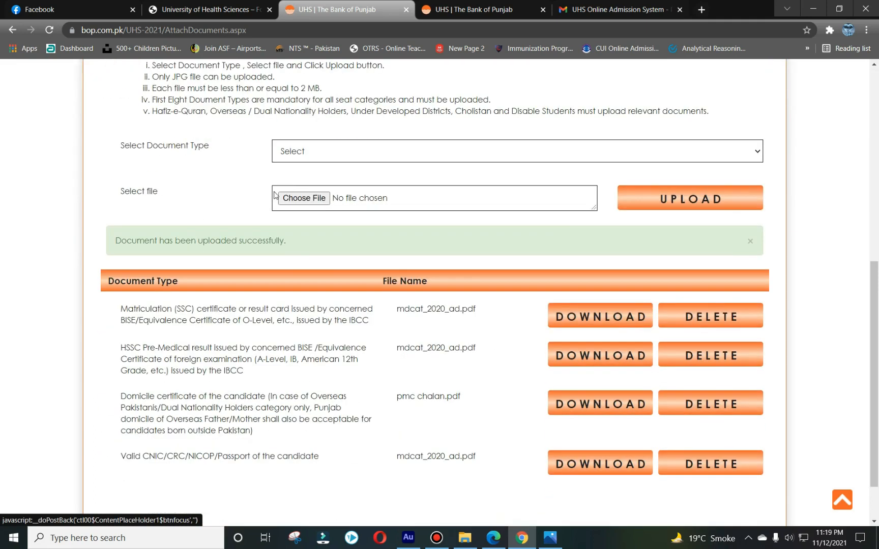
pyautogui.click(357, 158)
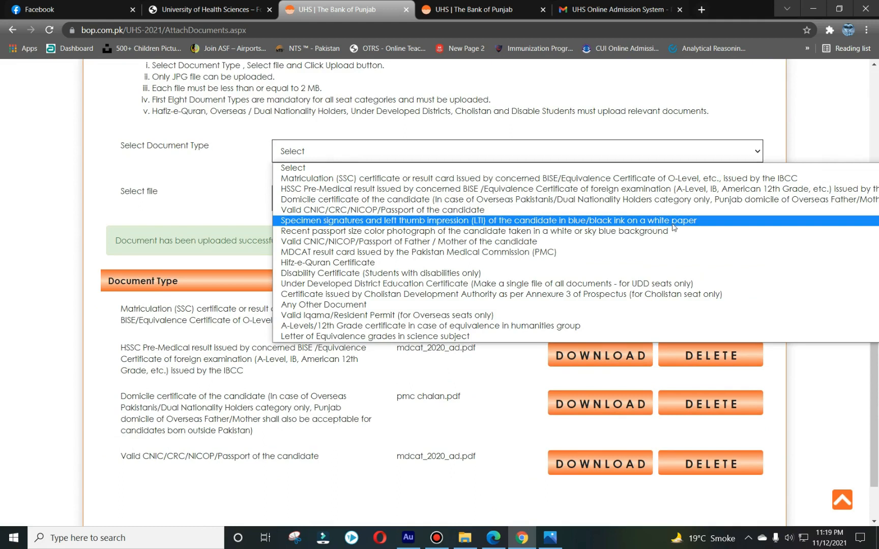
pyautogui.click(558, 536)
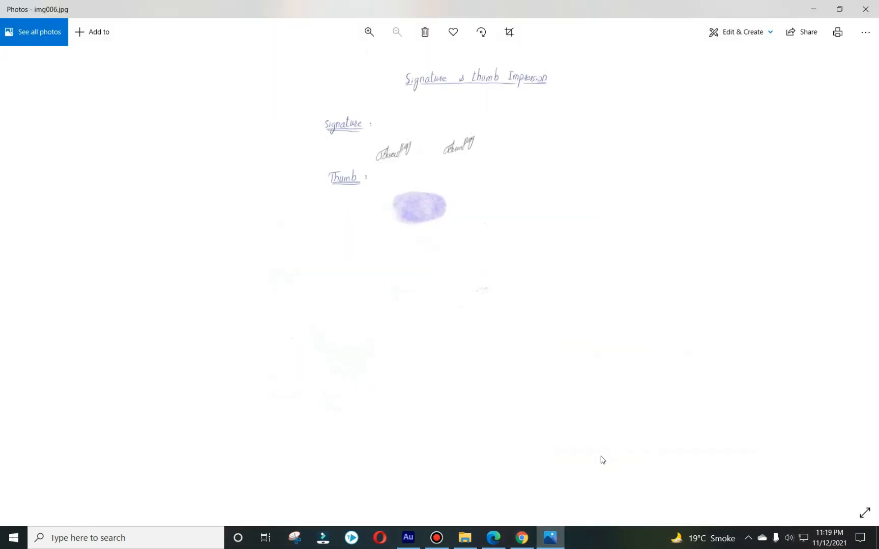
# Step: Back in Chrome, upload MDCAT_2020_Ad.pdf as the 'Specimen signatures…' document
pyautogui.moveTo(524, 536)
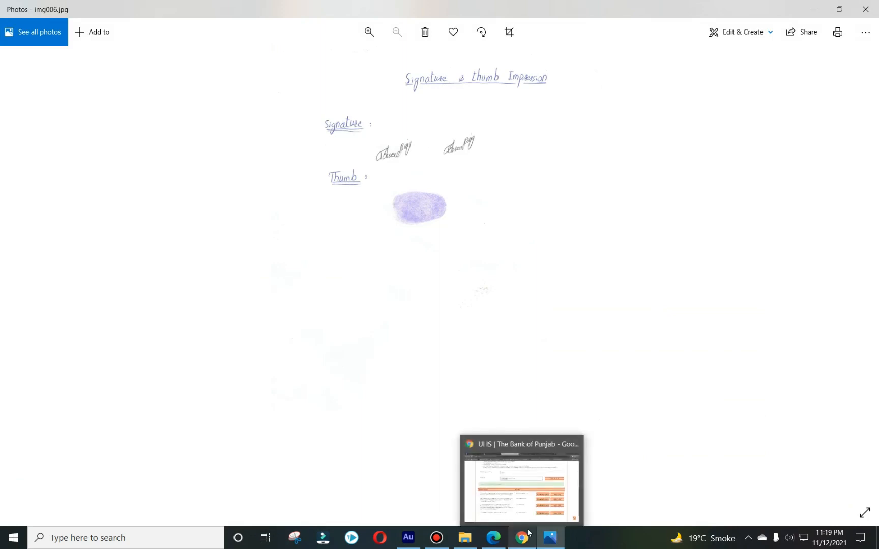
pyautogui.click(522, 478)
pyautogui.click(321, 150)
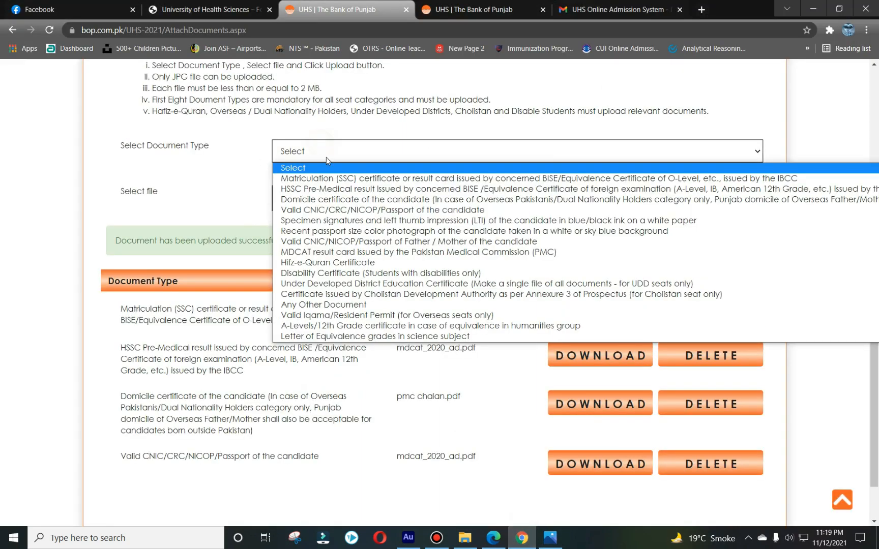
pyautogui.click(351, 220)
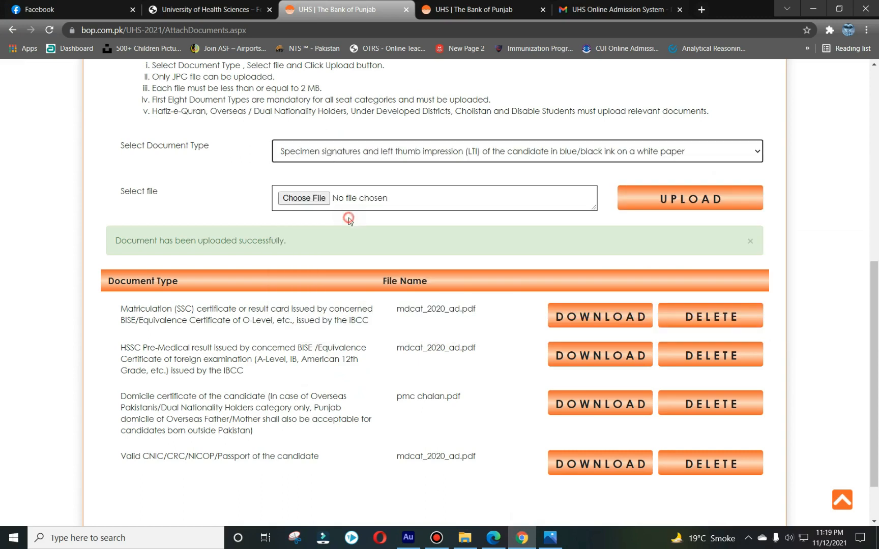
pyautogui.click(307, 198)
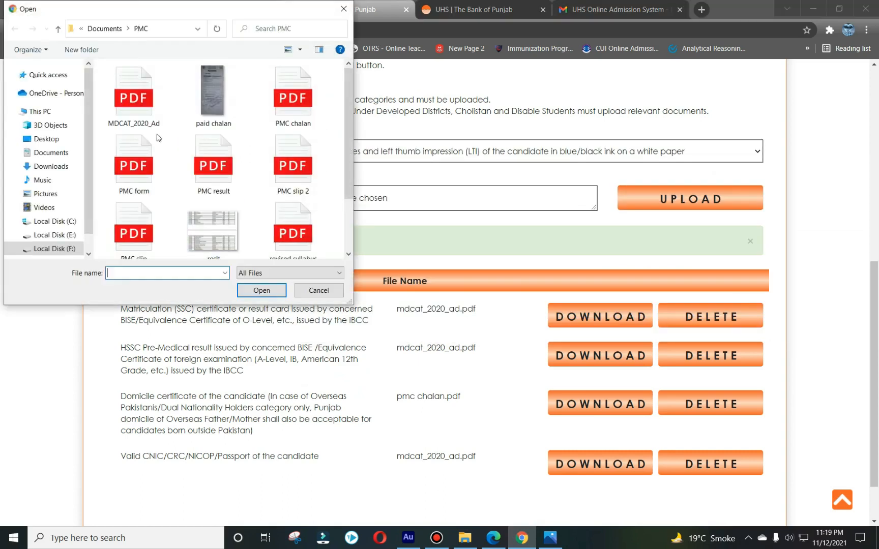
pyautogui.click(134, 119)
pyautogui.click(261, 291)
pyautogui.click(658, 198)
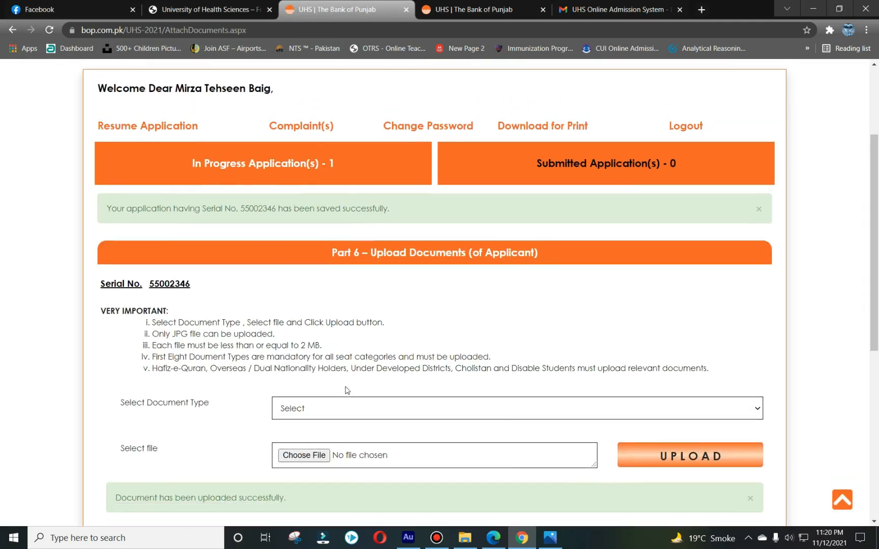
pyautogui.click(324, 359)
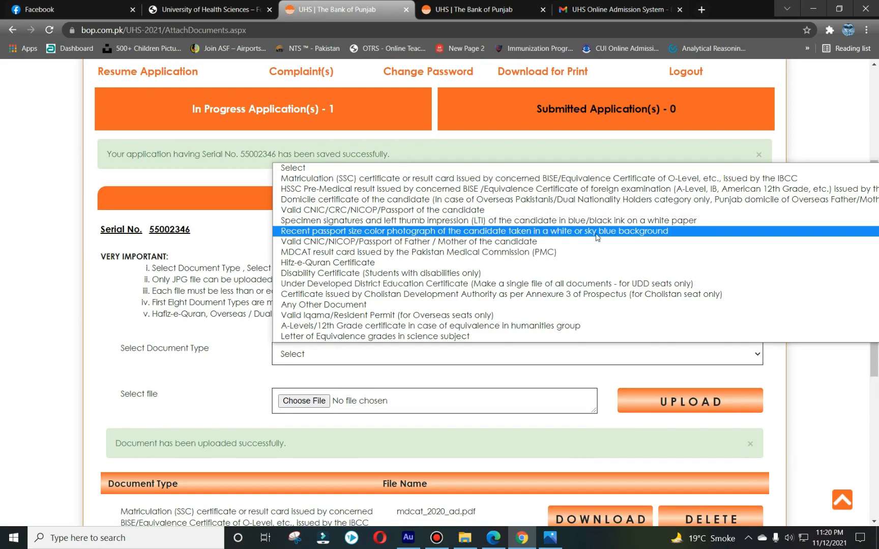
# Step: Attempt uploading MDCAT_2020_Ad.pdf as the passport photograph; rejected as not JPG
pyautogui.click(643, 235)
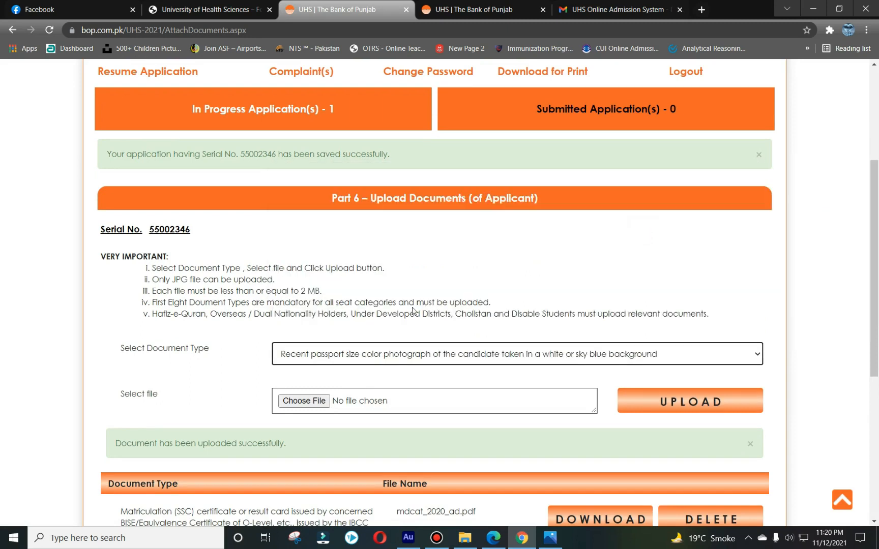
pyautogui.click(311, 400)
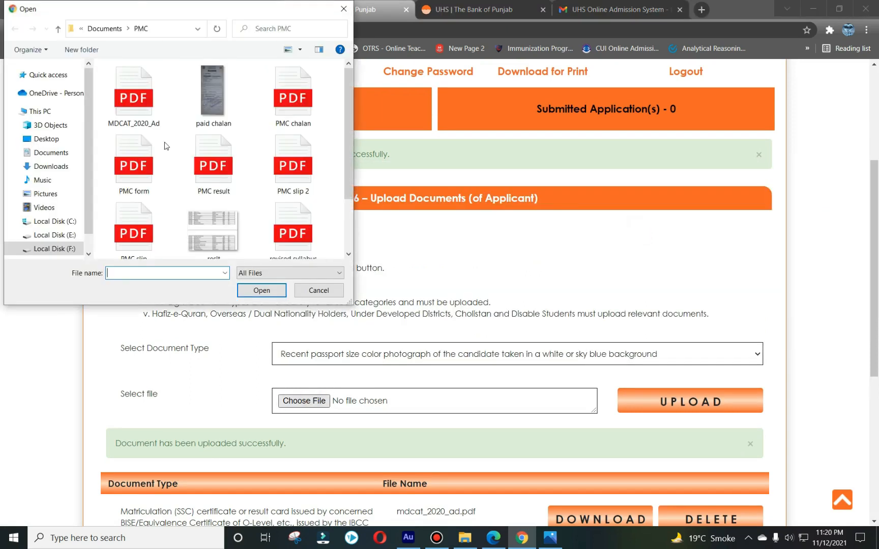
pyautogui.click(121, 113)
pyautogui.click(649, 404)
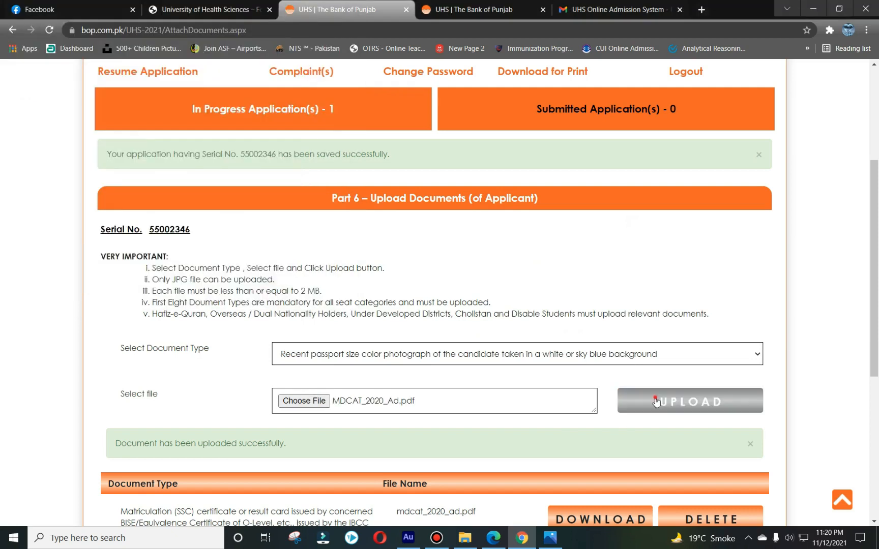
pyautogui.scroll(-5, 487, 356)
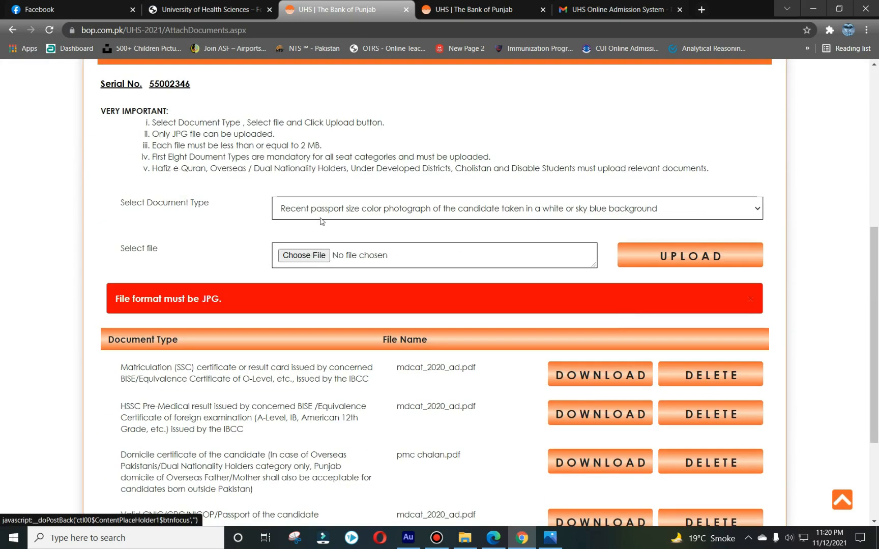
pyautogui.click(321, 213)
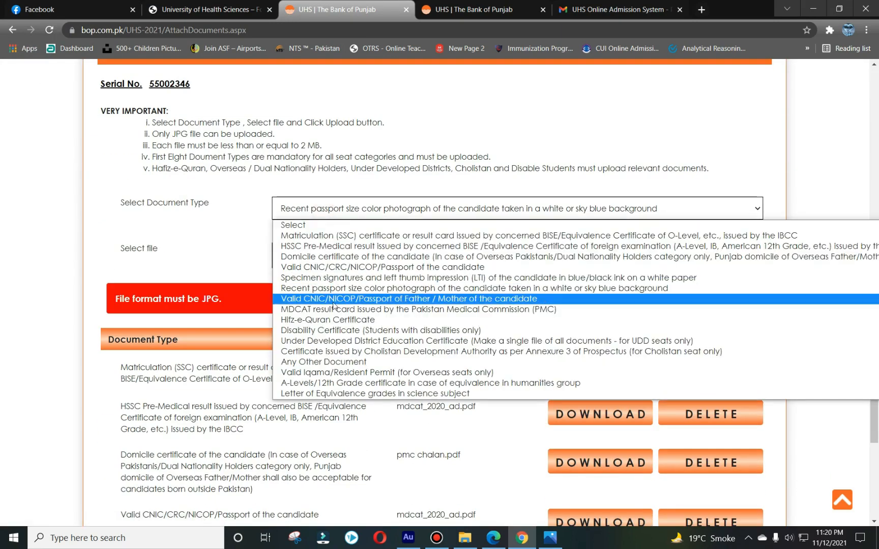
# Step: Attach MDCAT_2020_Ad.pdf under 'Valid CNIC/NICOP/Passport of Father / Mother' and upload it
pyautogui.click(467, 300)
pyautogui.click(311, 255)
pyautogui.click(135, 99)
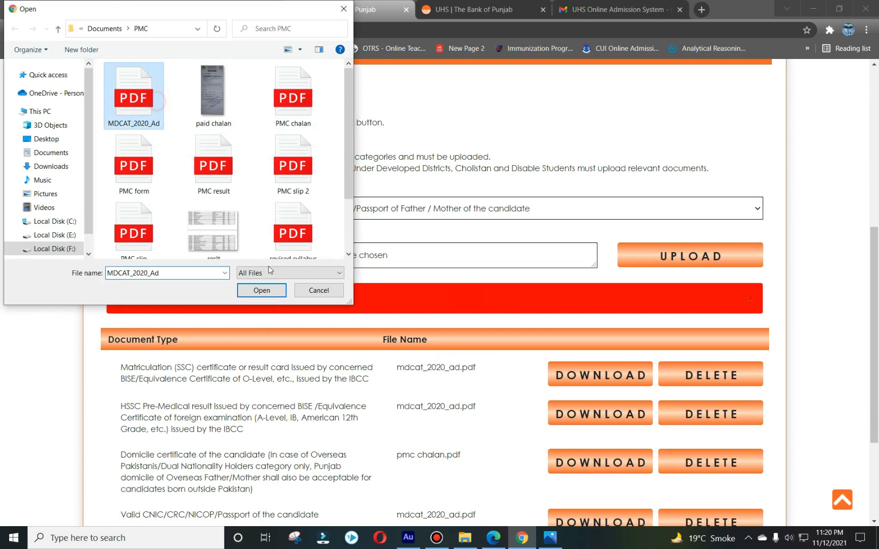
pyautogui.click(267, 292)
pyautogui.click(693, 256)
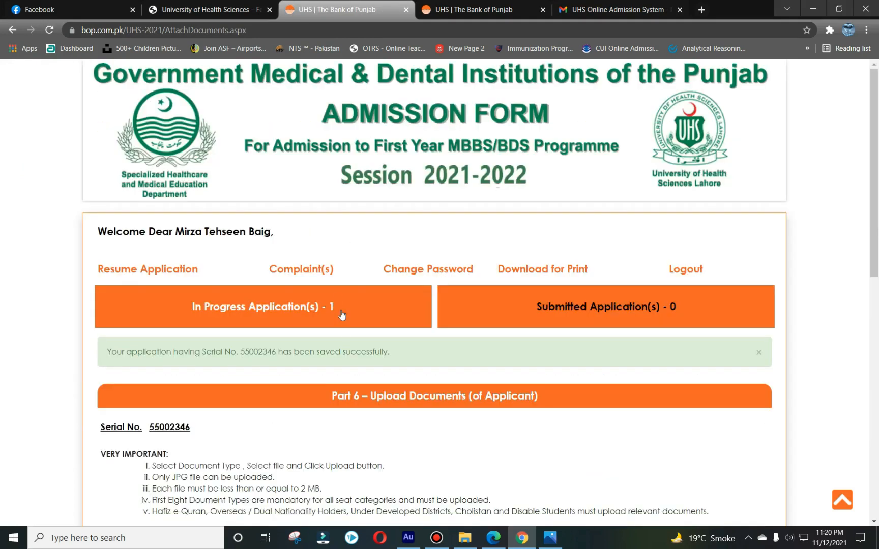
pyautogui.scroll(-5, 342, 315)
pyautogui.click(338, 265)
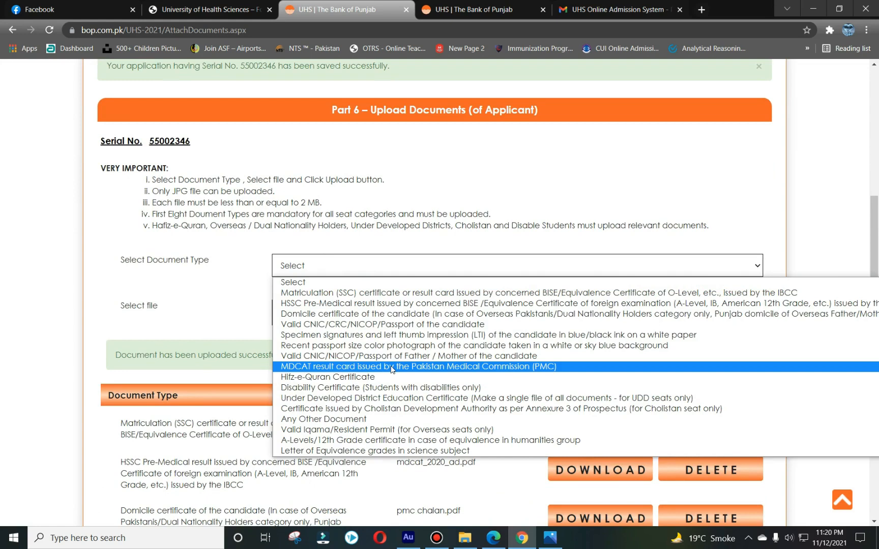
# Step: Upload MDCAT_2020_Ad.pdf as the MDCAT result card document
pyautogui.click(392, 369)
pyautogui.click(294, 312)
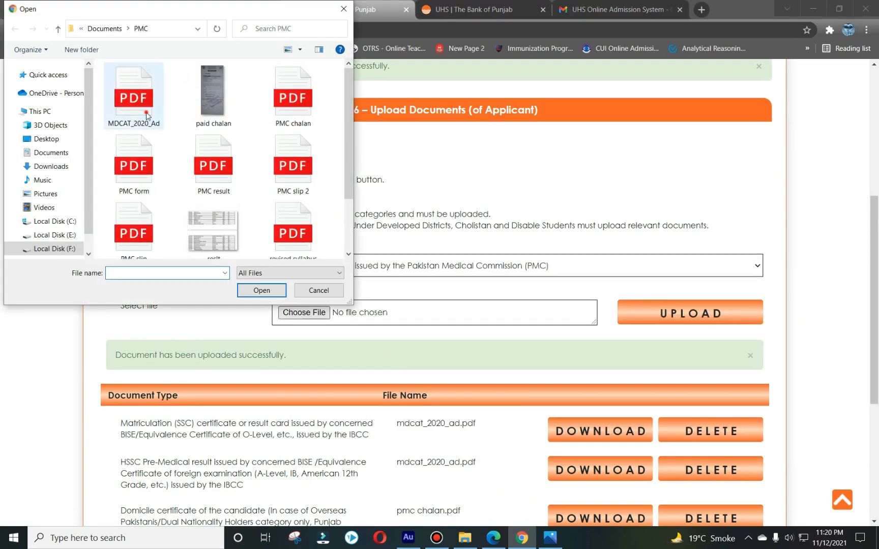
pyautogui.click(145, 113)
pyautogui.click(261, 290)
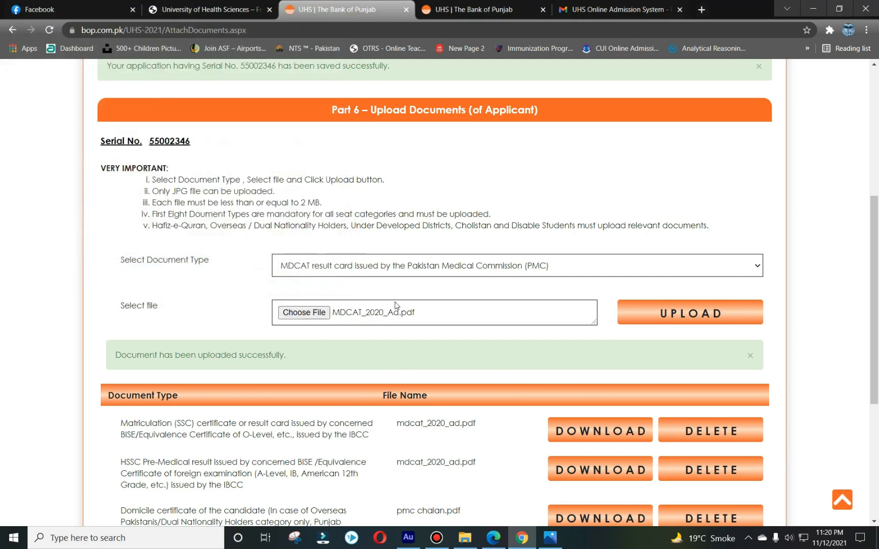
pyautogui.click(659, 310)
# Step: Check the uploaded documents list, then open the document type dropdown
pyautogui.scroll(-2, 420, 301)
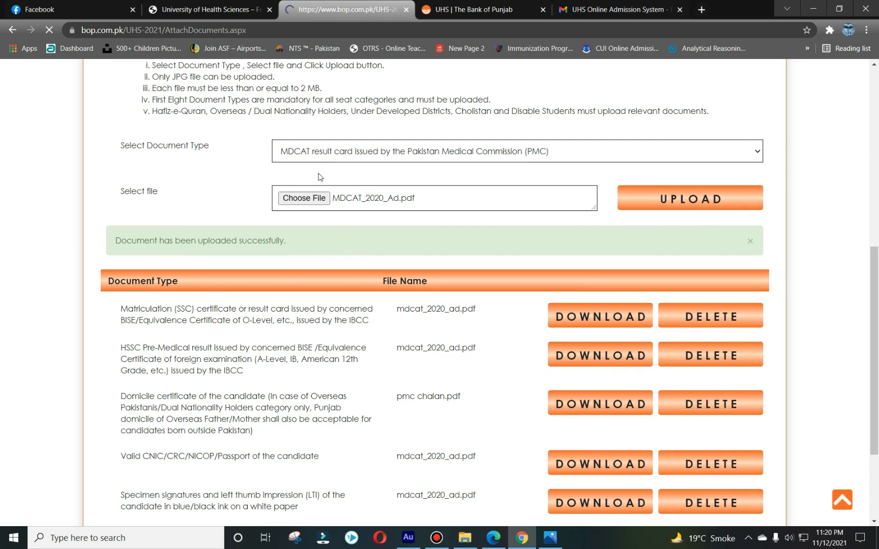
pyautogui.scroll(-7, 355, 236)
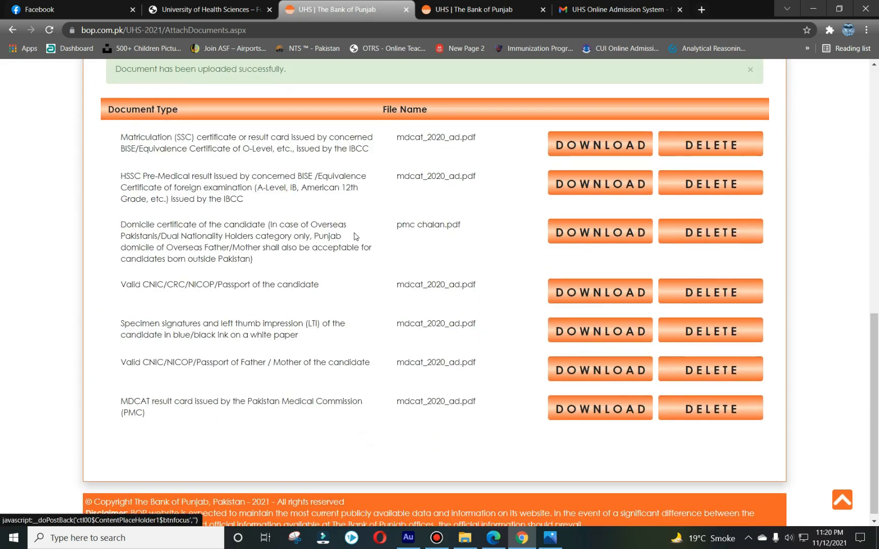
pyautogui.scroll(5, 356, 236)
pyautogui.click(355, 262)
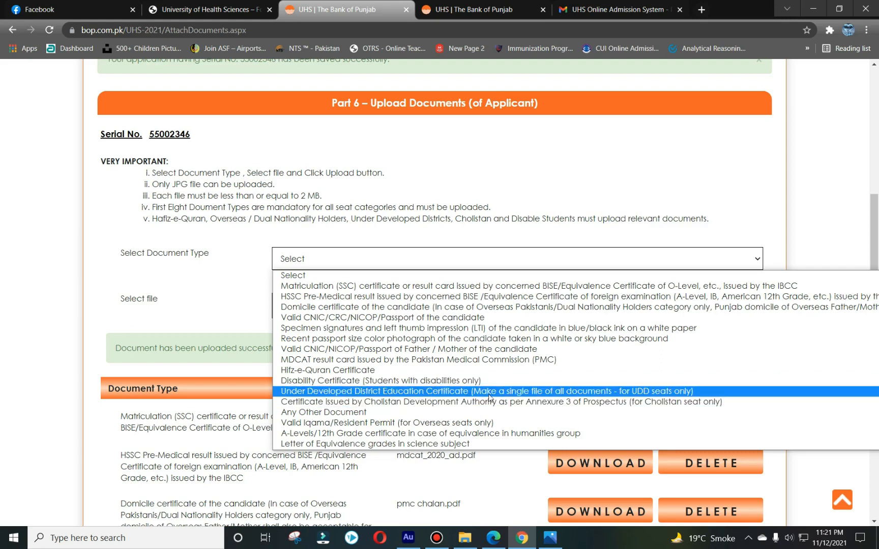
# Step: Look through Prospectus_2021.pdf and annexure5 Quota.pdf in Edge, returning to Prospectus page 50
pyautogui.click(495, 538)
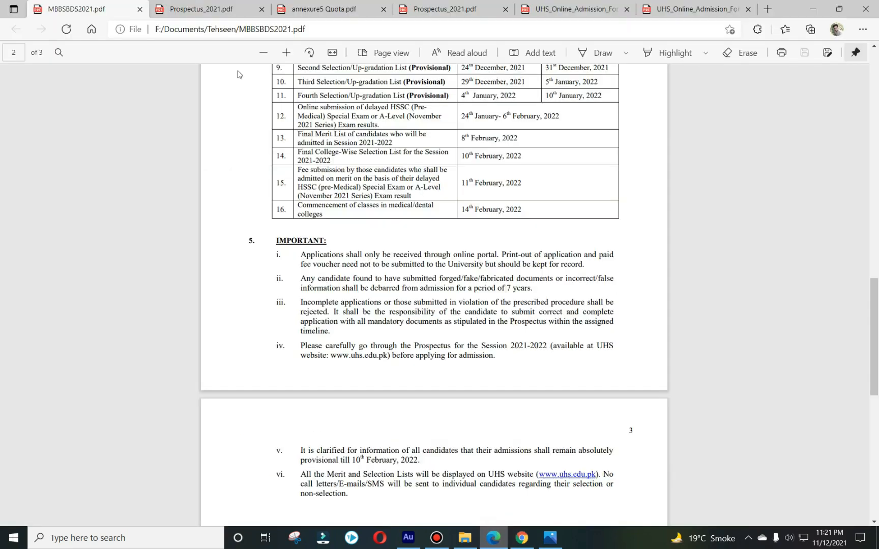
pyautogui.click(193, 5)
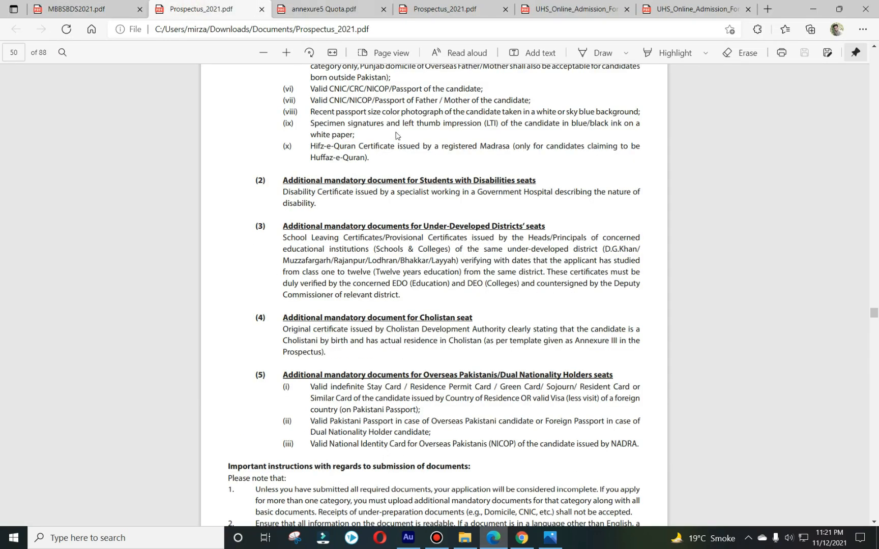
pyautogui.hotkey('ctrl', 'Tab')
pyautogui.scroll(4, 661, 153)
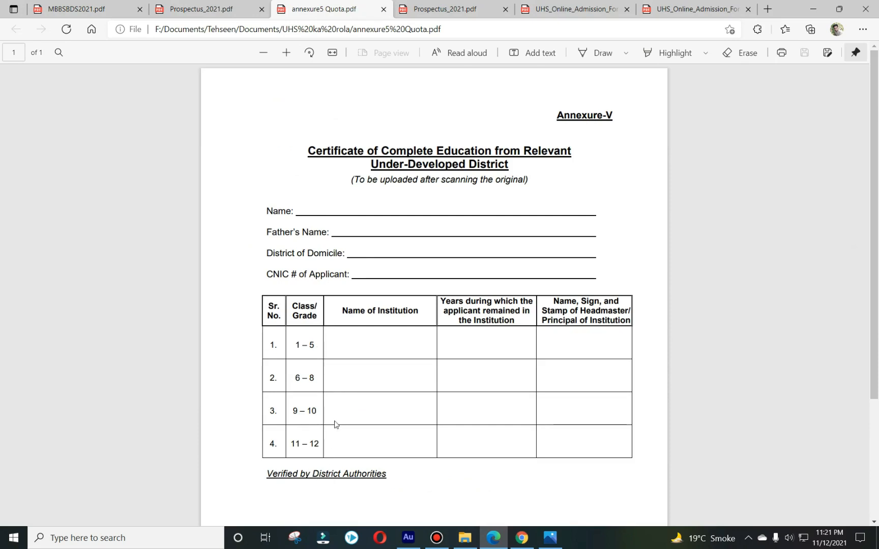
pyautogui.scroll(-3, 336, 425)
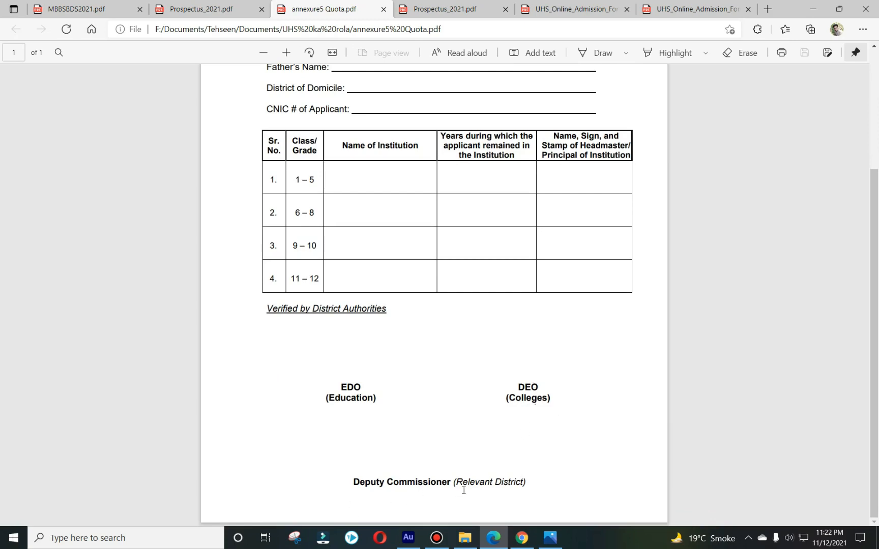
pyautogui.scroll(4, 421, 314)
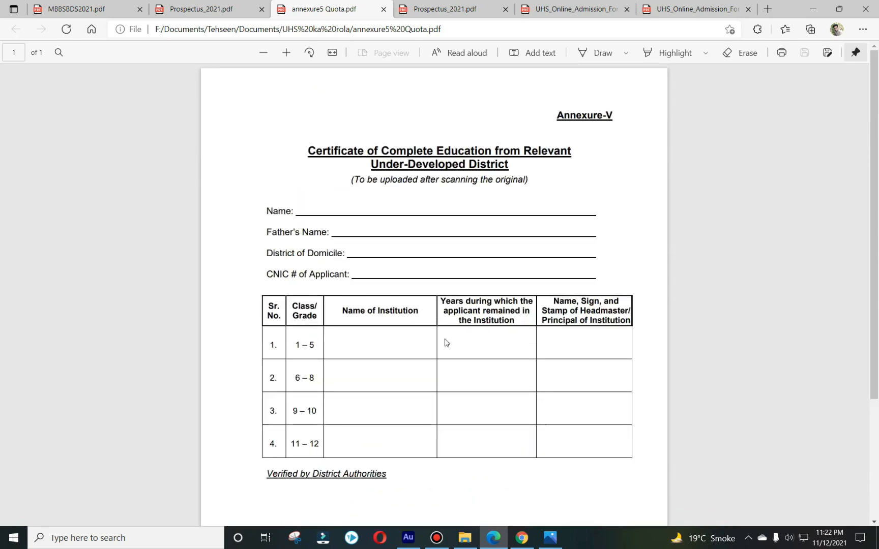
pyautogui.click(191, 8)
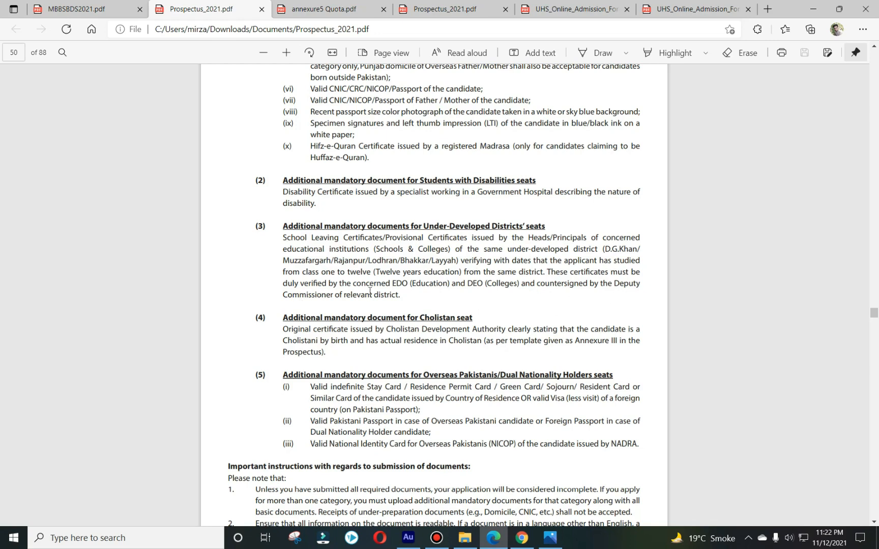
pyautogui.click(529, 544)
# Step: Submit a PDF as the passport photograph and get the 'File format must be JPG.' rejection
pyautogui.scroll(-5, 390, 306)
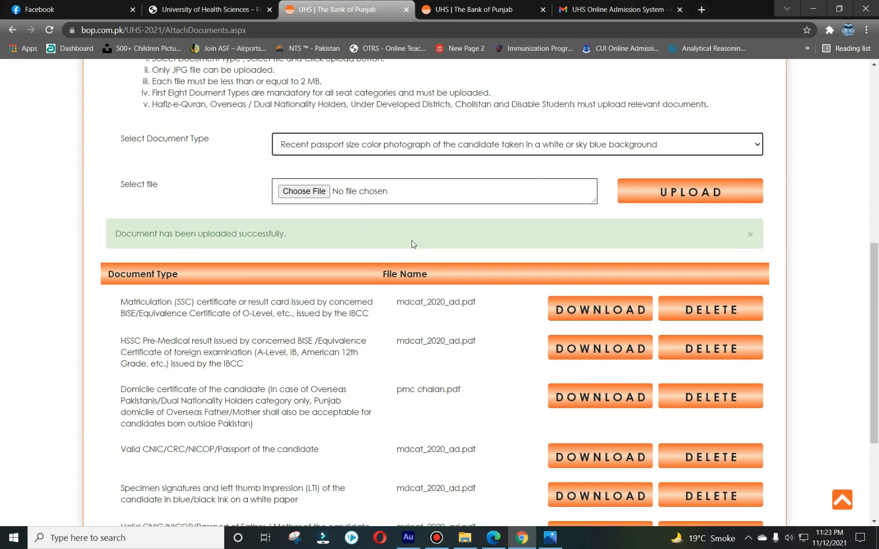
pyautogui.scroll(2, 412, 240)
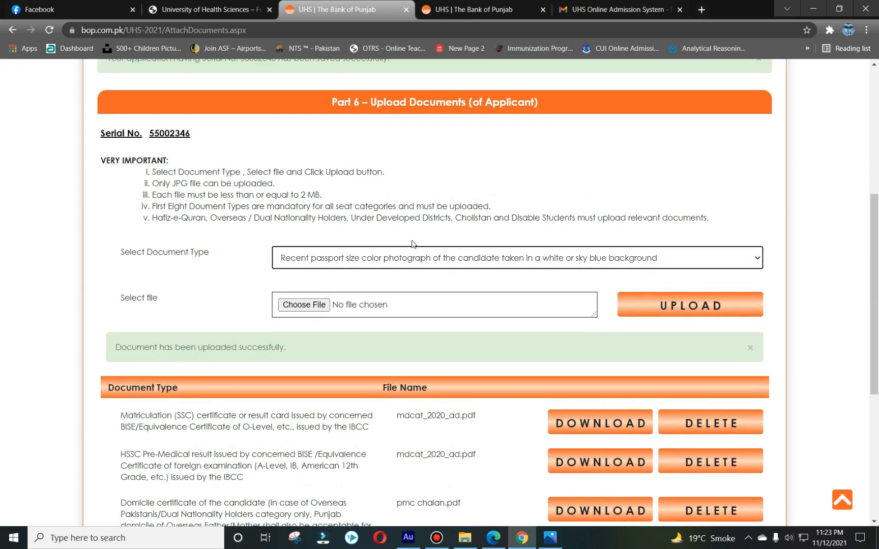
pyautogui.scroll(-5, 412, 243)
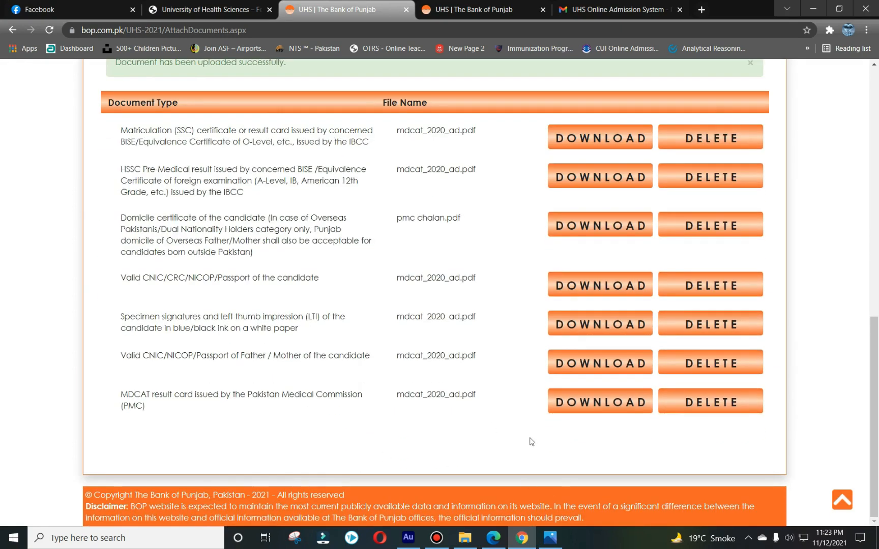
pyautogui.scroll(4, 531, 441)
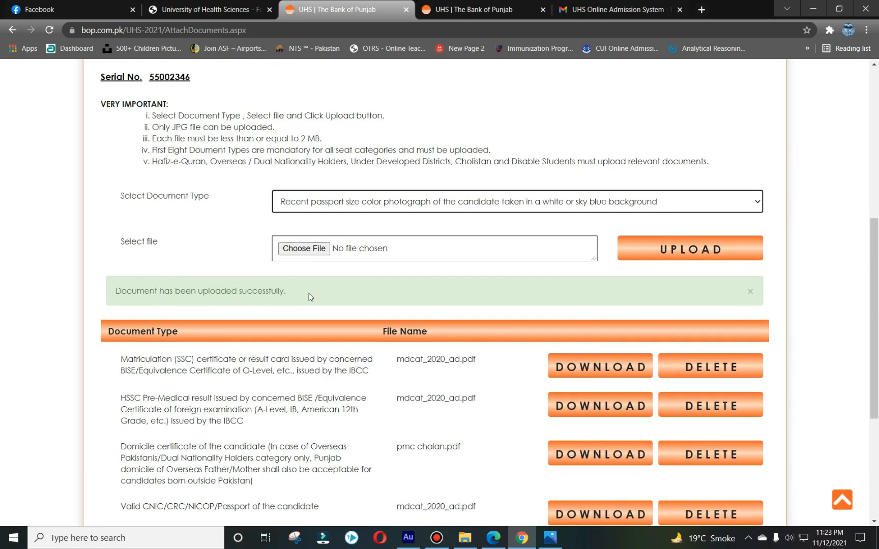
pyautogui.click(321, 249)
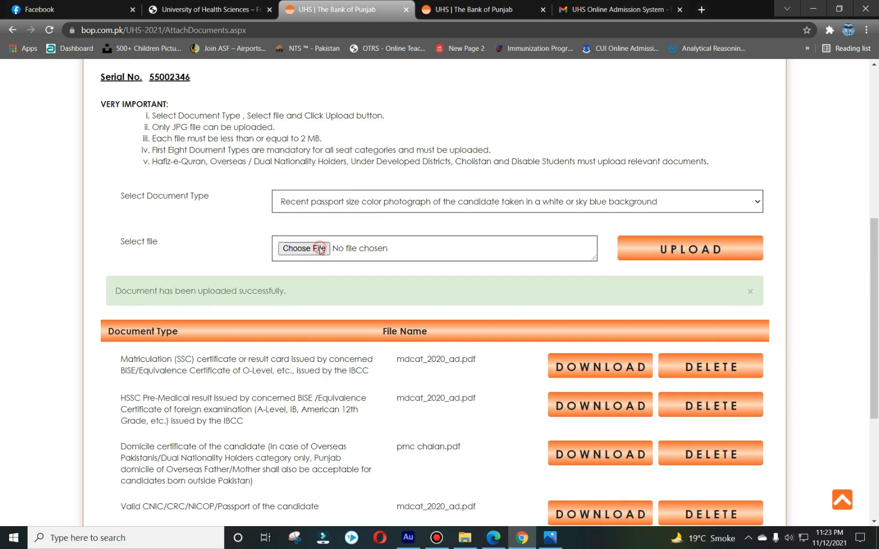
pyautogui.click(681, 256)
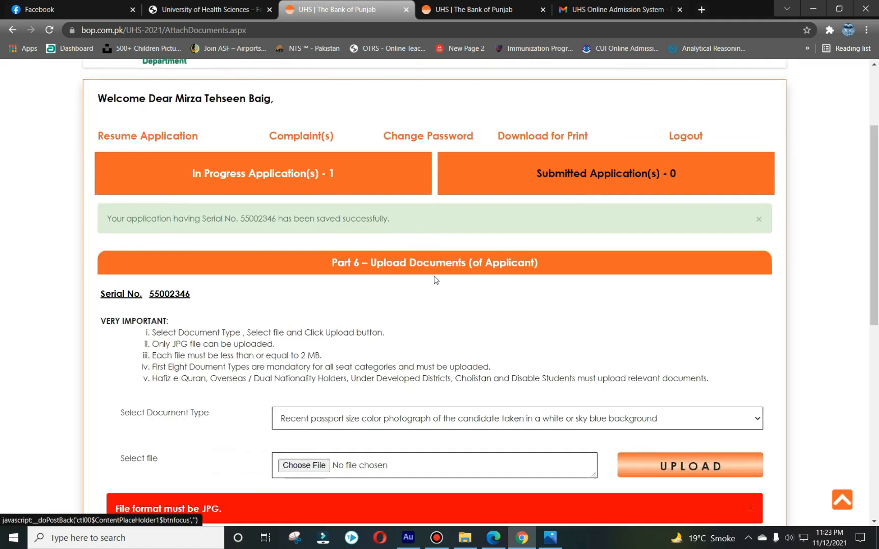
pyautogui.scroll(-3, 434, 275)
pyautogui.scroll(5, 432, 275)
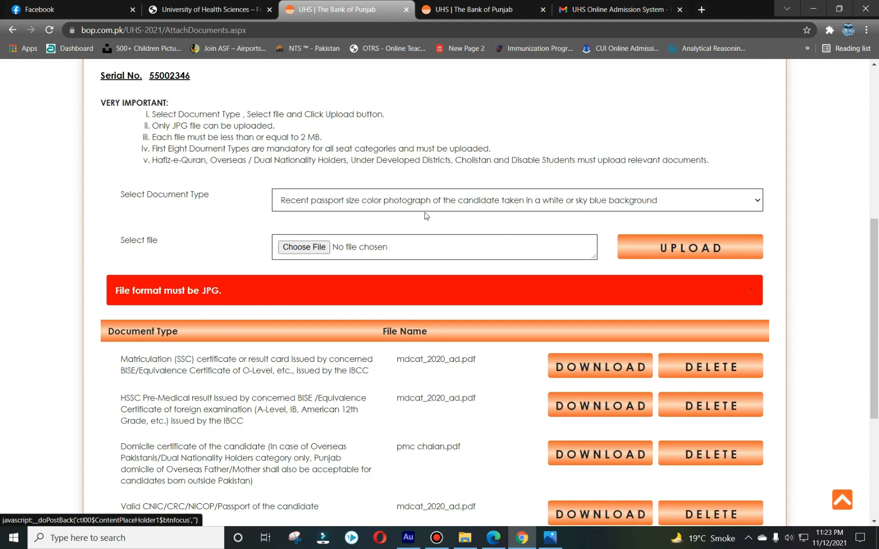
# Step: Choose 20210915_184851.jpg from Local Disk (E:) and upload it as the photograph
pyautogui.click(311, 249)
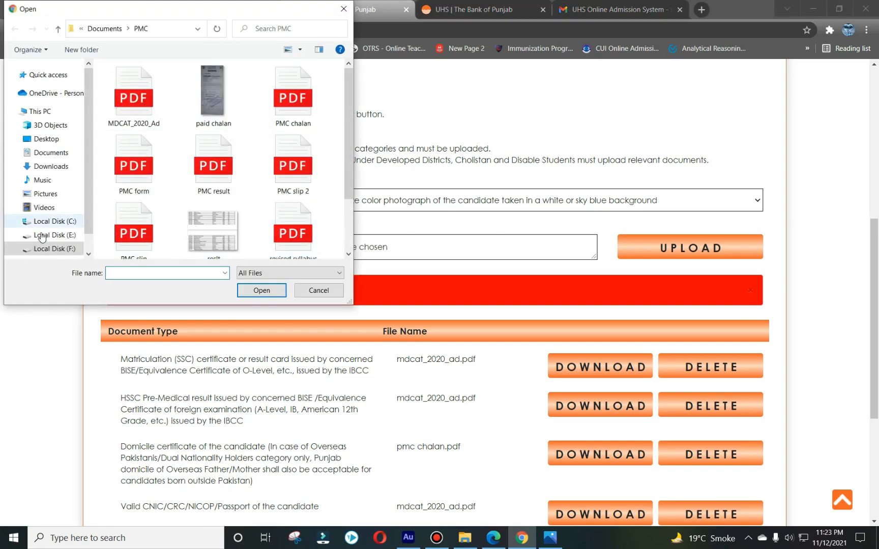
pyautogui.click(53, 235)
pyautogui.scroll(-5, 179, 179)
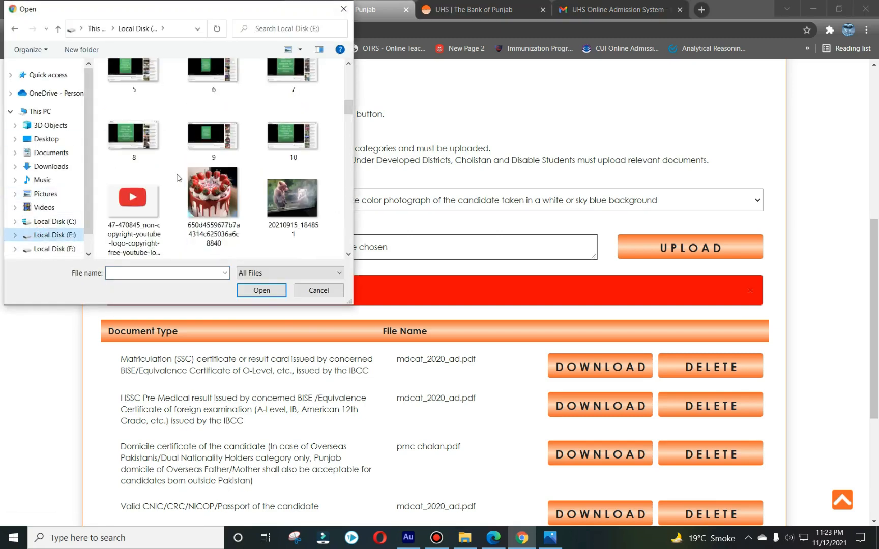
pyautogui.click(293, 199)
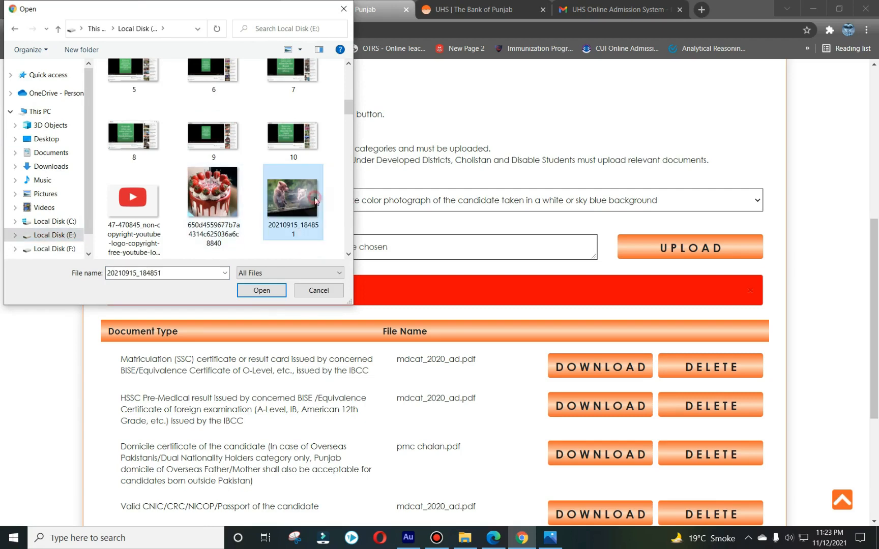
pyautogui.click(261, 290)
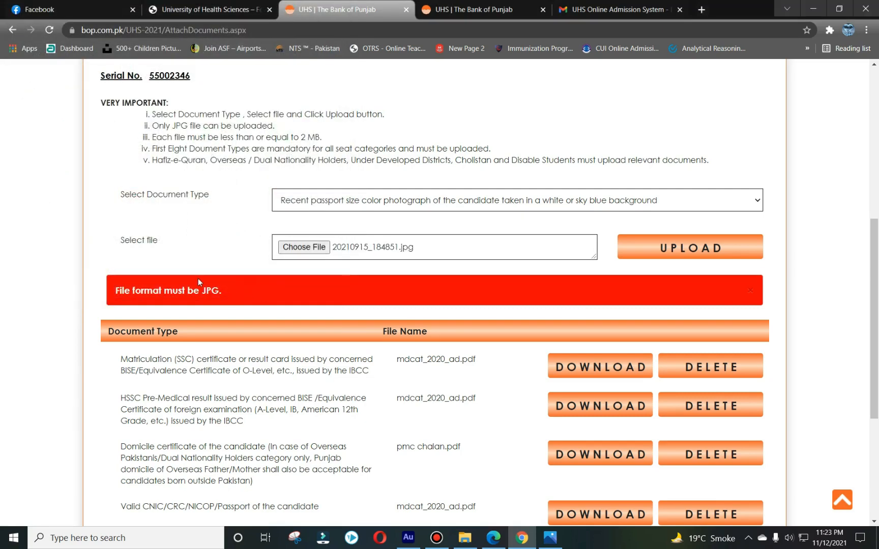
pyautogui.click(697, 260)
pyautogui.scroll(-5, 305, 290)
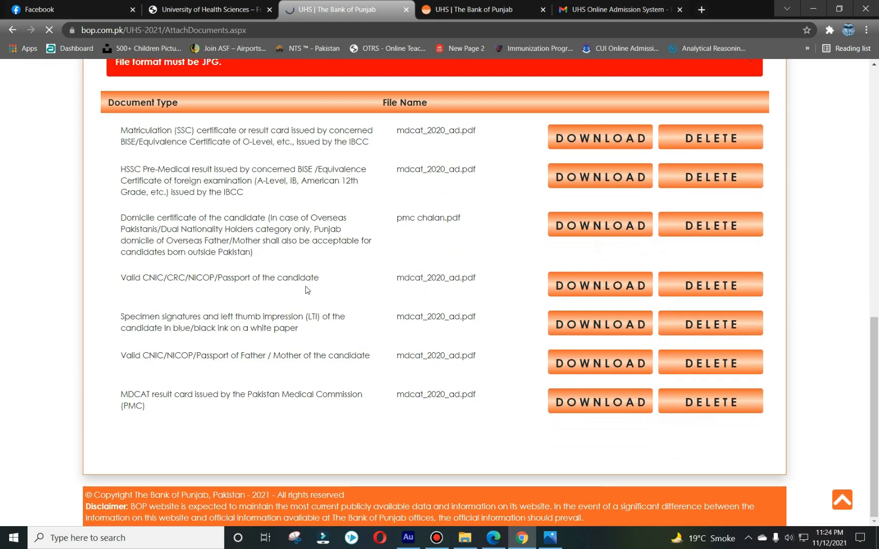
pyautogui.scroll(11, 307, 290)
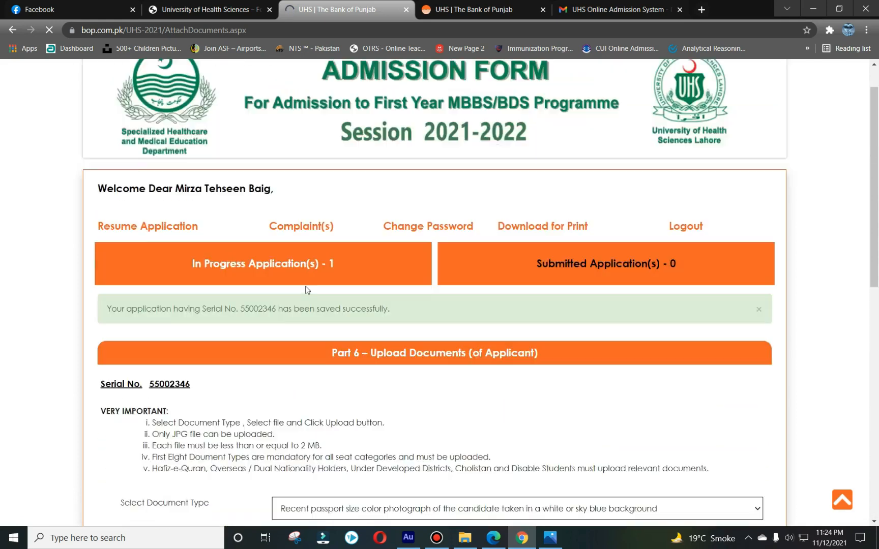
# Step: In the prospectus, select the Cholistan Development Authority and Annexure III mentions in item (4)
pyautogui.hotkey('alt', 'Tab')
pyautogui.scroll(-3, 412, 262)
pyautogui.scroll(2, 412, 262)
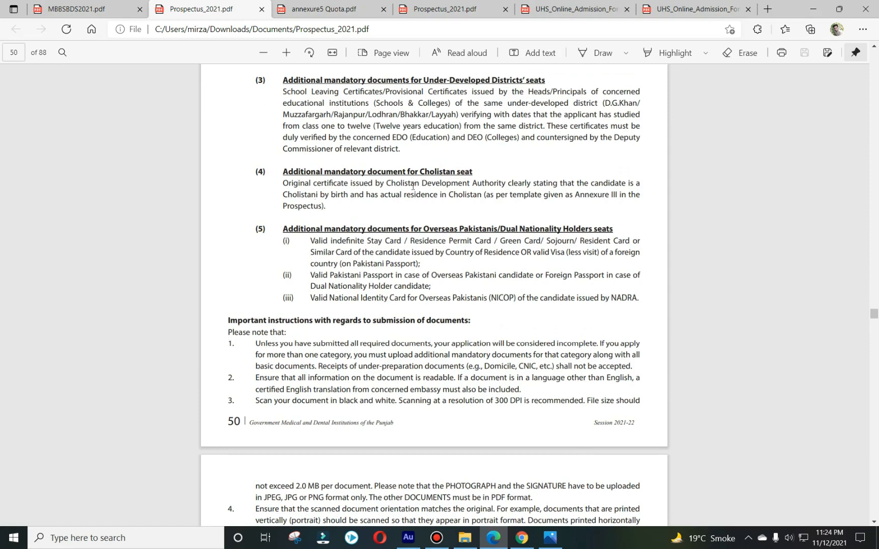
pyautogui.moveTo(395, 184); pyautogui.dragTo(518, 185)
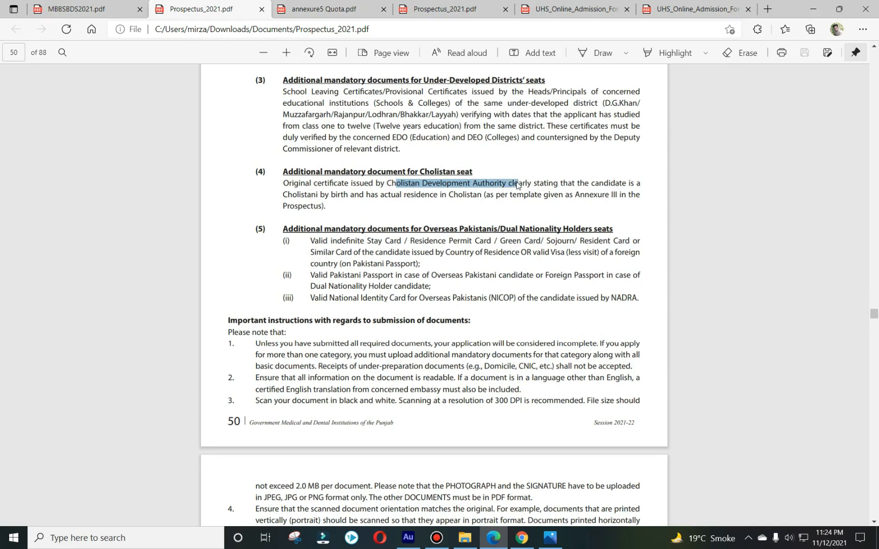
pyautogui.click(426, 201)
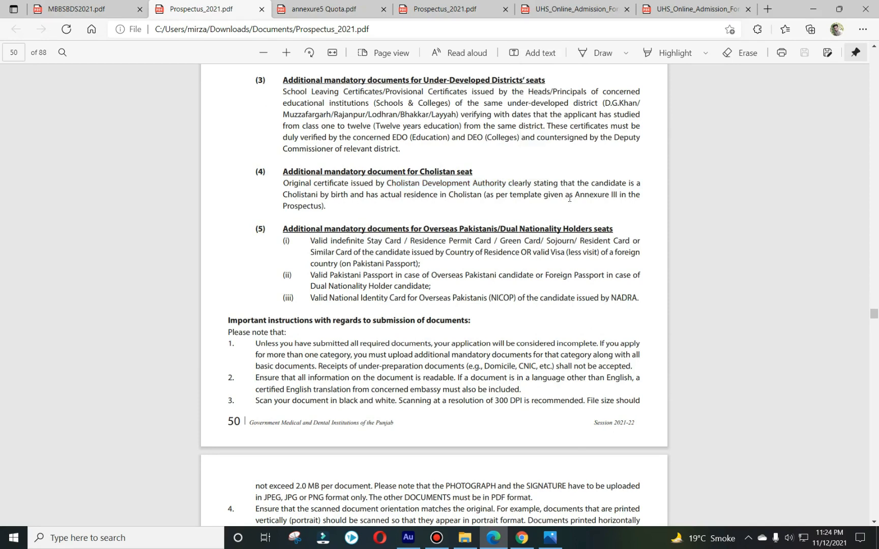
pyautogui.moveTo(575, 195); pyautogui.dragTo(618, 193)
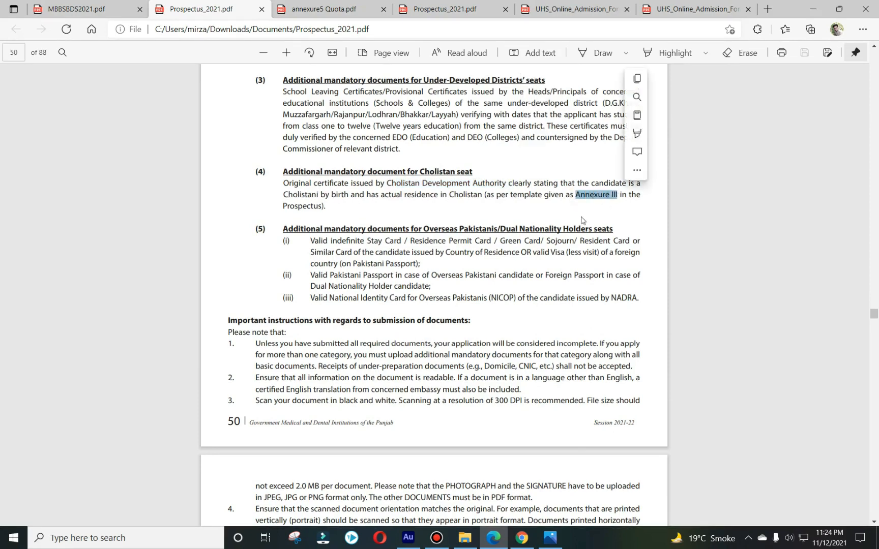
pyautogui.click(522, 223)
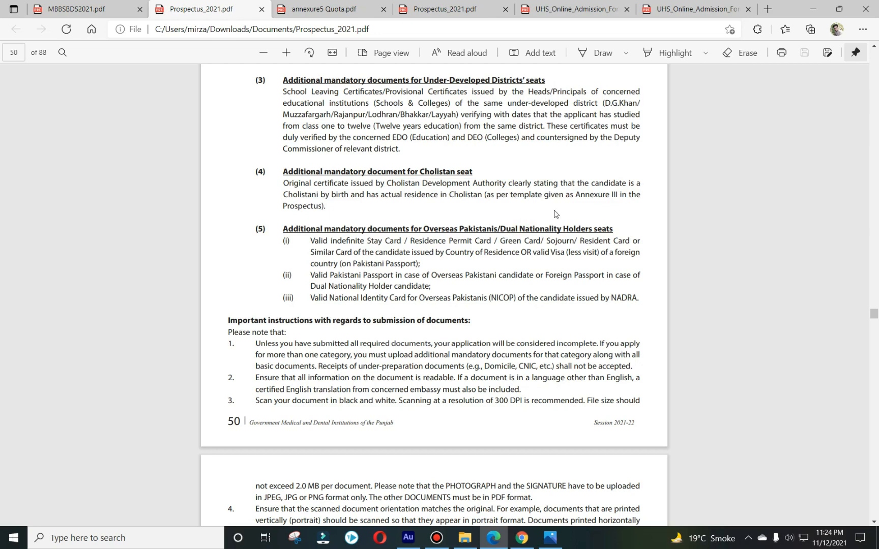
# Step: Scroll back to page 84's Annexure-III certificate and select its Cholistan Development Authority subtitle
pyautogui.moveTo(876, 316); pyautogui.dragTo(844, 516)
pyautogui.scroll(10, 679, 276)
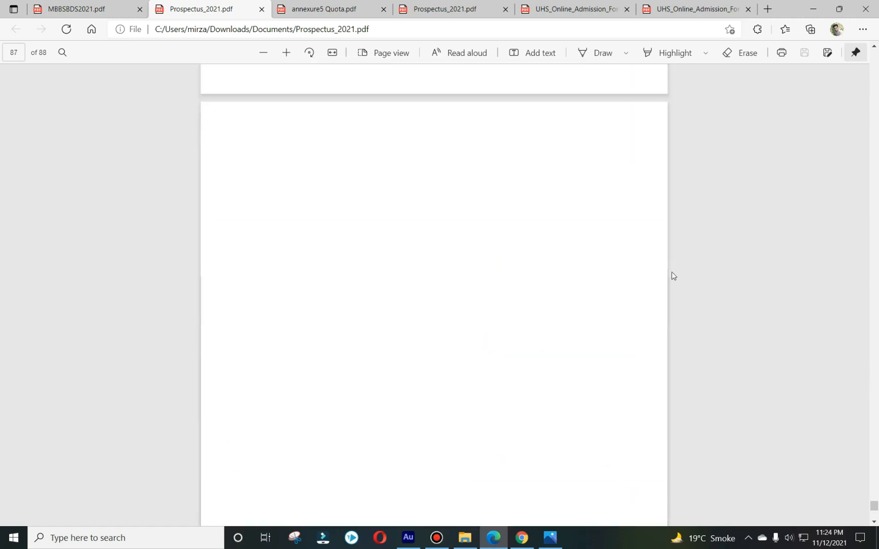
pyautogui.scroll(10, 656, 273)
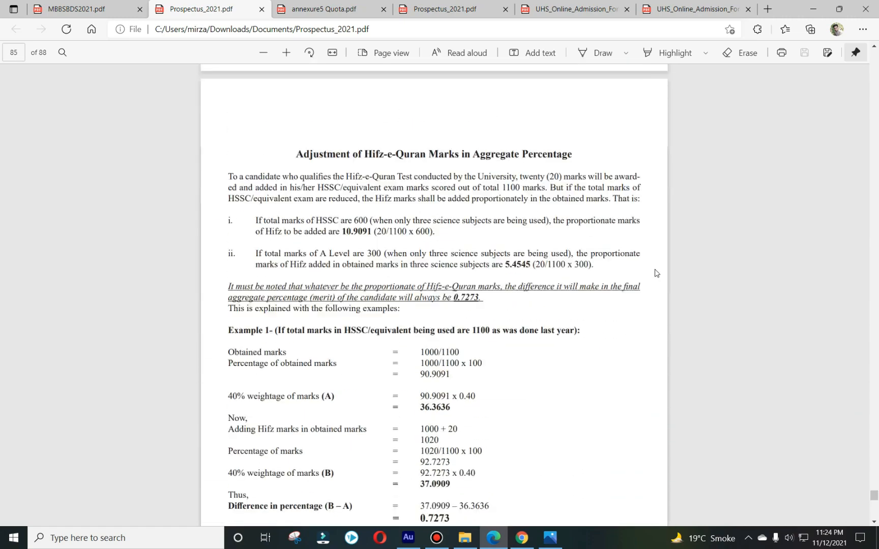
pyautogui.scroll(-8, 659, 279)
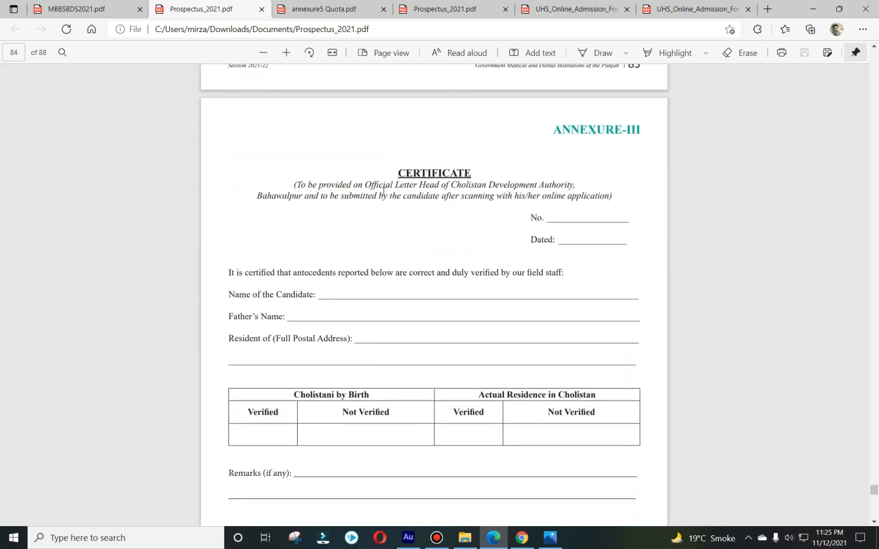
pyautogui.moveTo(294, 185); pyautogui.dragTo(577, 188)
pyautogui.click(443, 239)
pyautogui.scroll(-5, 444, 240)
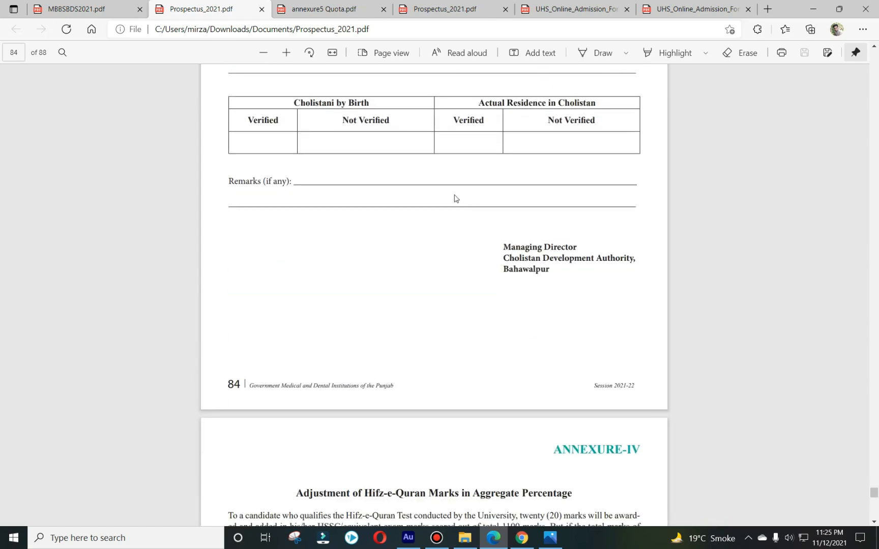
pyautogui.scroll(2, 510, 285)
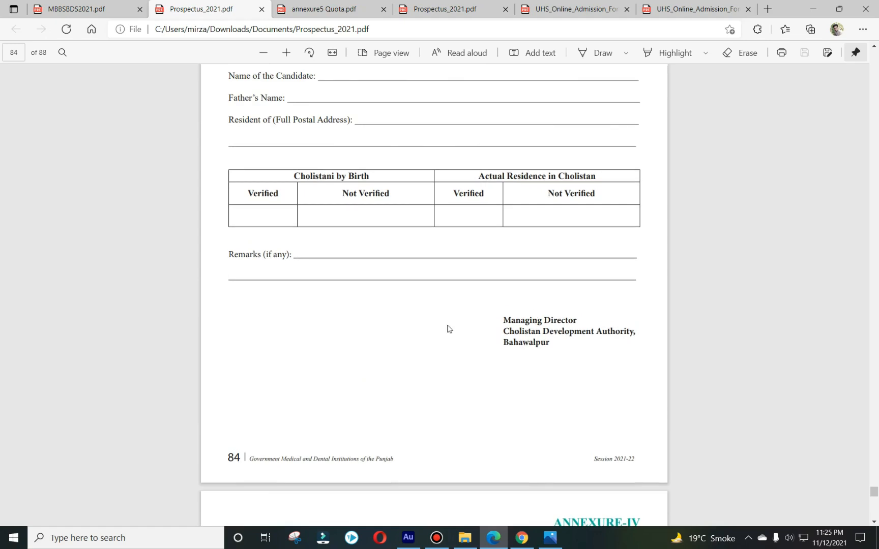
pyautogui.scroll(6, 343, 312)
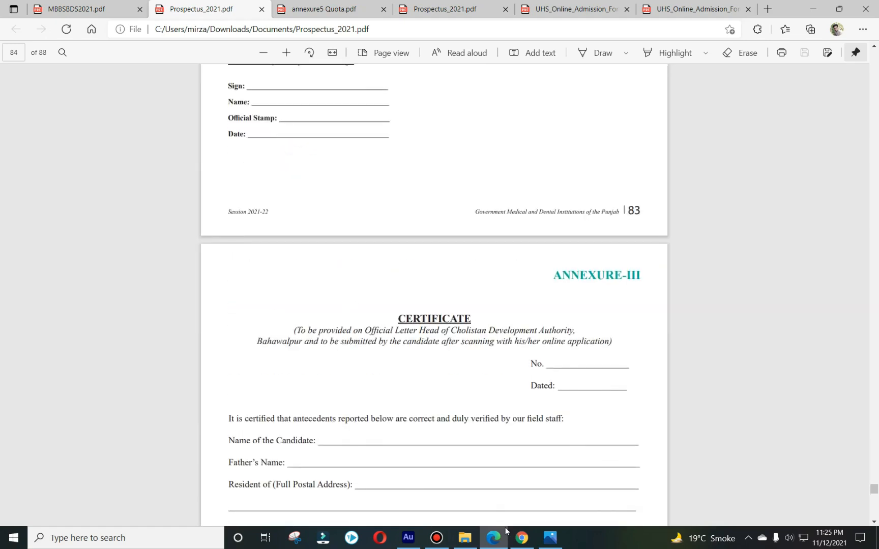
# Step: Return to the Upload Documents page and continue past it to the next form part
pyautogui.click(522, 537)
pyautogui.scroll(-1, 349, 362)
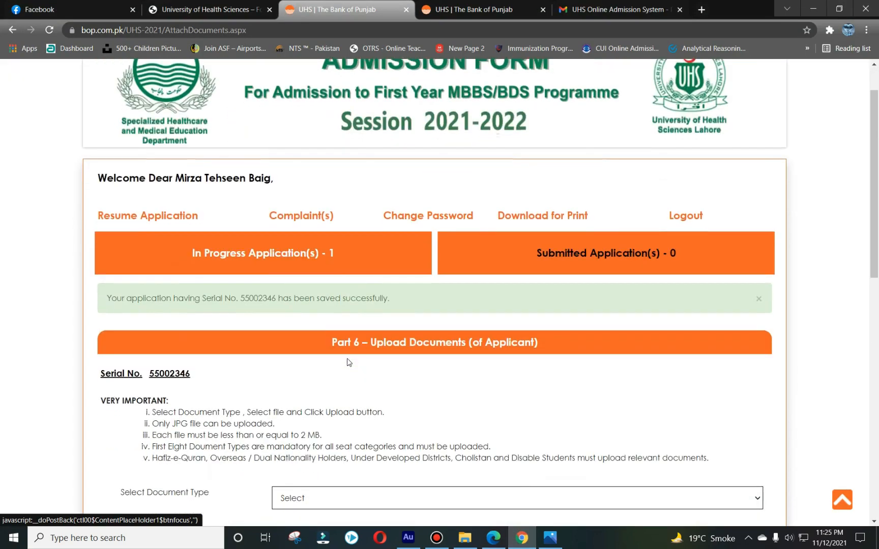
pyautogui.scroll(-5, 349, 362)
pyautogui.scroll(-5, 233, 340)
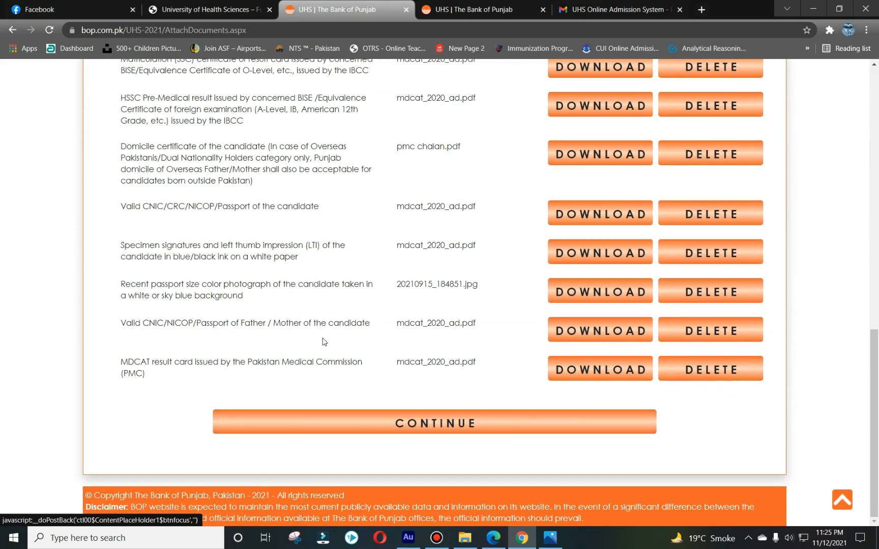
pyautogui.scroll(4, 324, 342)
pyautogui.scroll(-4, 322, 340)
pyautogui.click(460, 424)
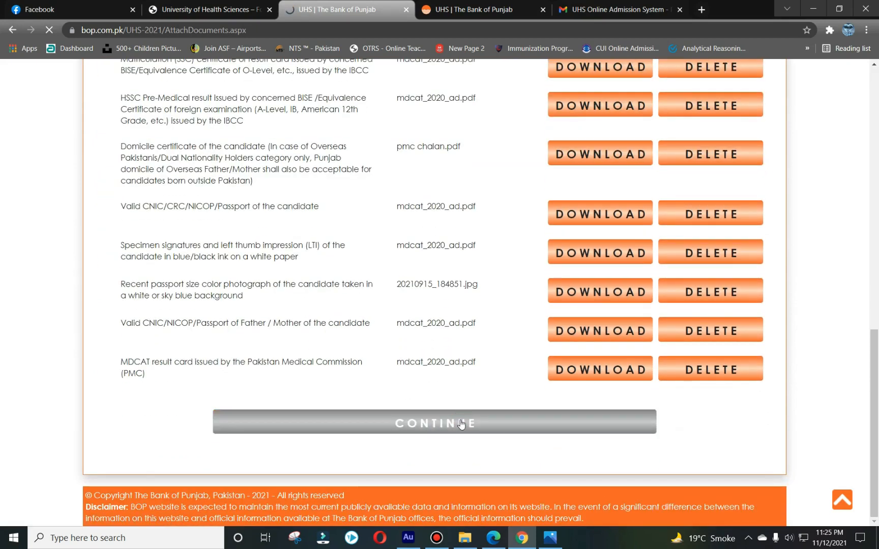
# Step: Review the Part 7 preference slots 1–18 and Reciprocal R1–R5
pyautogui.scroll(-2, 375, 325)
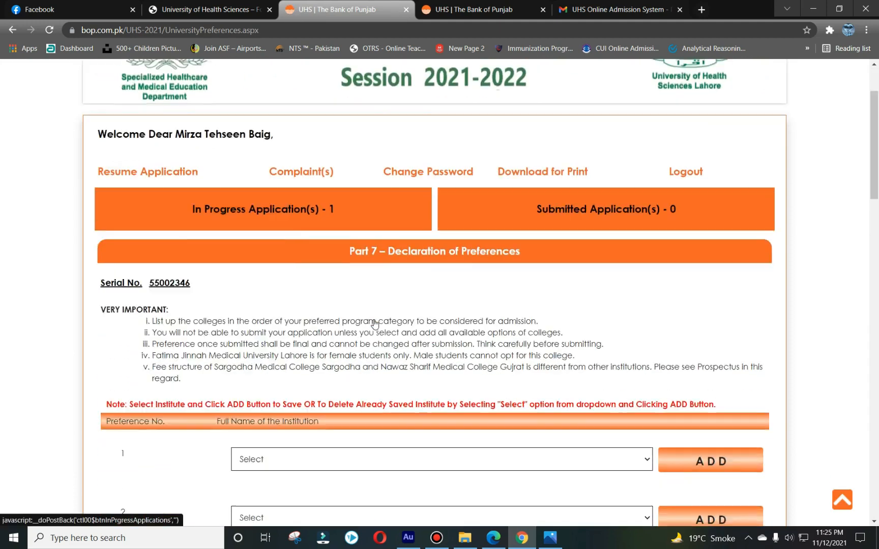
pyautogui.scroll(-2, 375, 324)
pyautogui.scroll(-2, 327, 265)
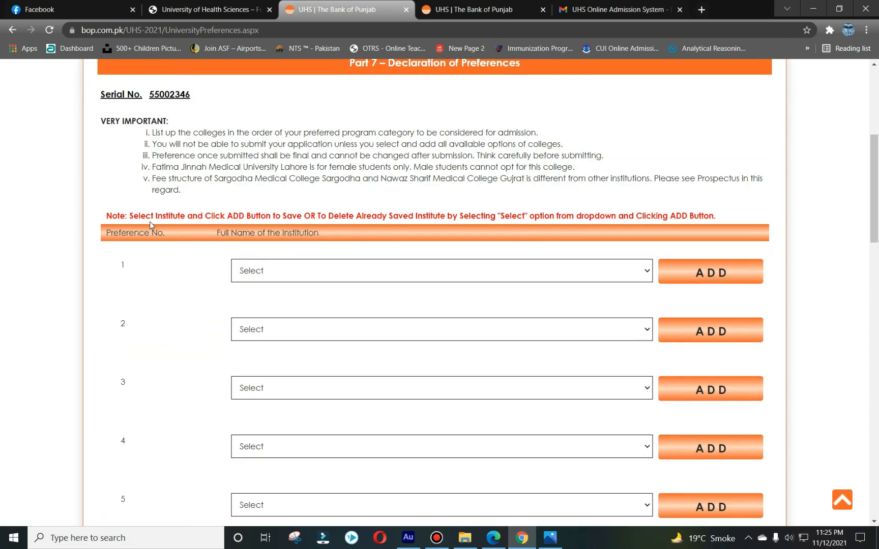
pyautogui.scroll(-16, 395, 290)
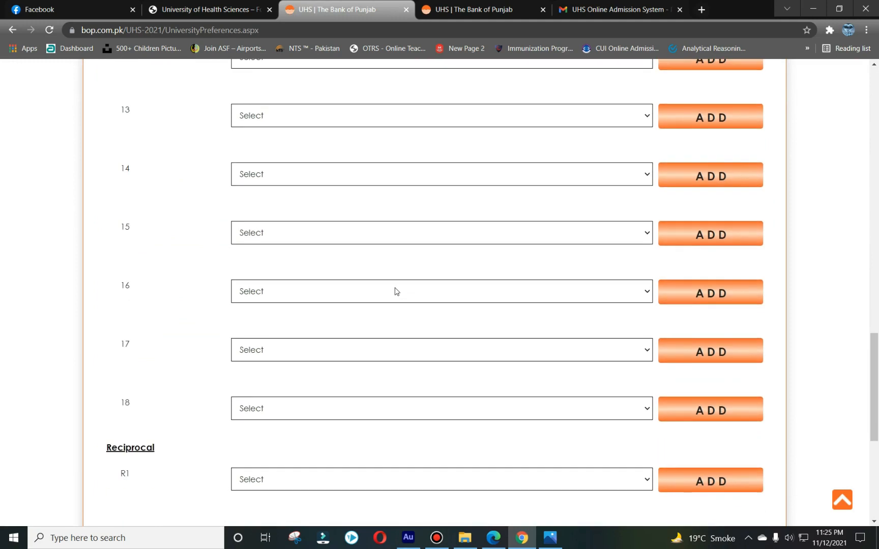
pyautogui.scroll(-4, 395, 291)
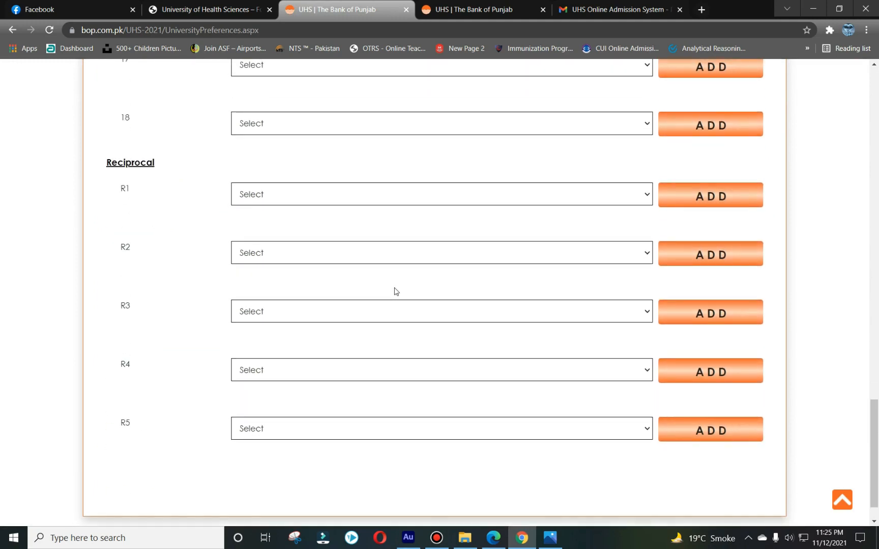
pyautogui.scroll(12, 395, 291)
pyautogui.scroll(9, 395, 291)
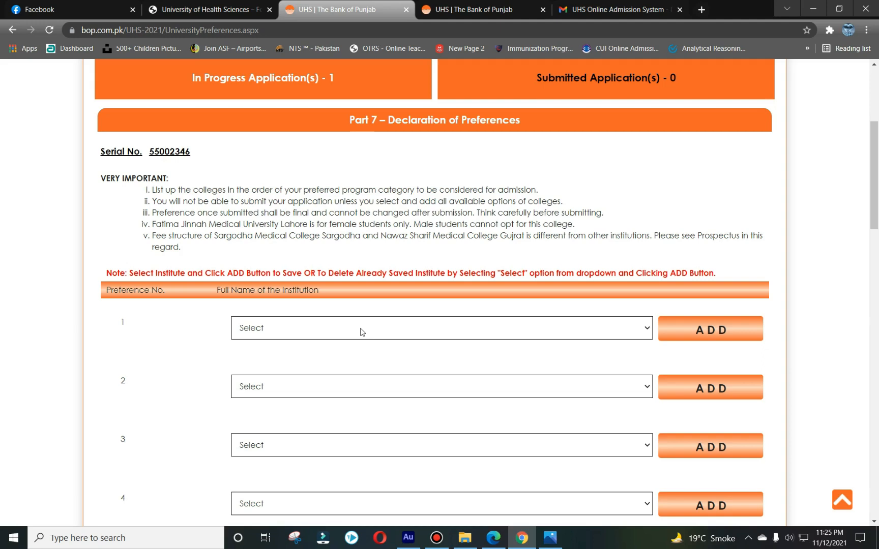
# Step: Set preferences 1–4: Allama Iqbal, Ameer ud Din, D.G. Khan and Gujranwala Medical Colleges
pyautogui.click(361, 332)
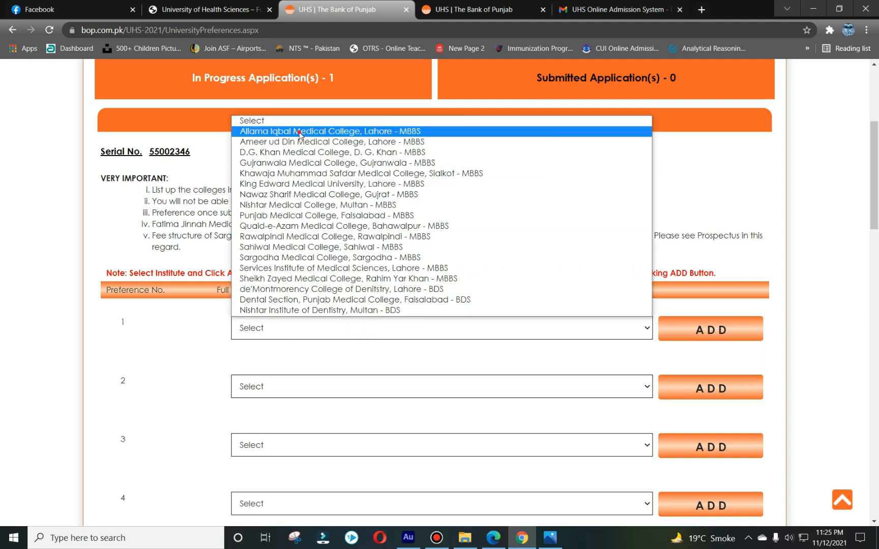
pyautogui.click(333, 131)
pyautogui.click(340, 388)
pyautogui.click(333, 201)
pyautogui.scroll(-3, 305, 254)
pyautogui.click(284, 273)
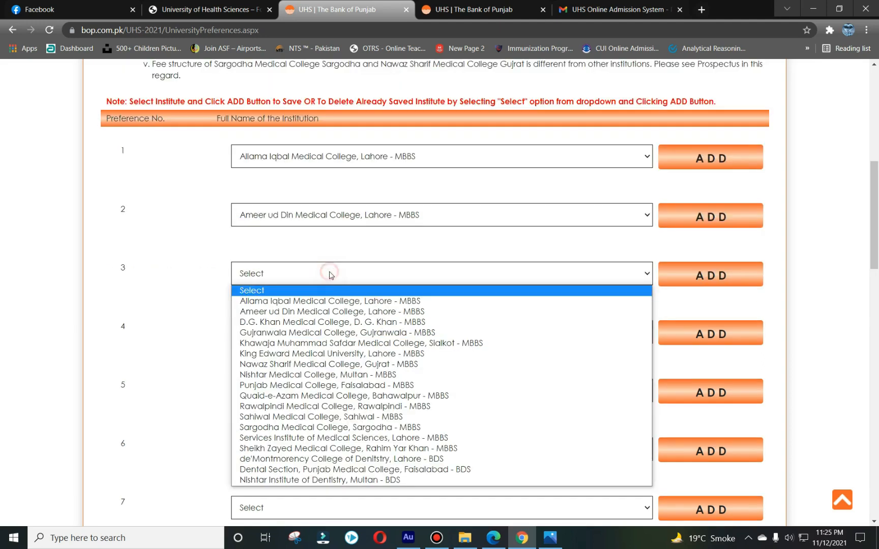
pyautogui.click(351, 324)
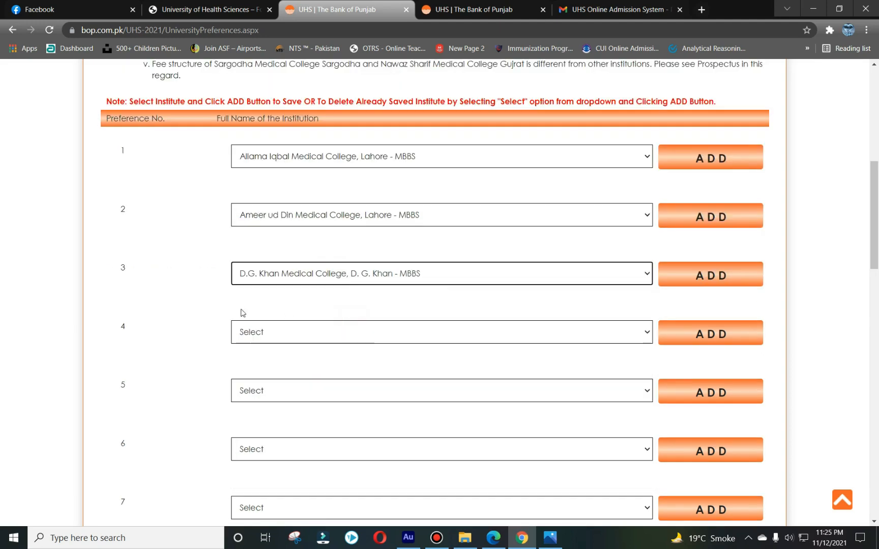
pyautogui.click(326, 339)
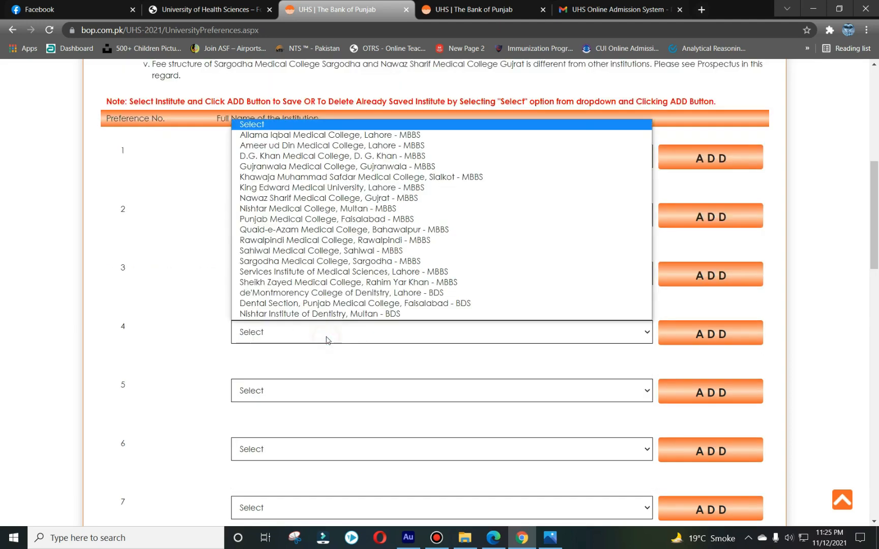
pyautogui.click(312, 173)
# Step: Set preferences 5–8: Nawaz Sharif Gujrat, Nishtar Dentistry Multan, PMC Dental Faisalabad, Sheikh Zayed
pyautogui.scroll(1, 148, 303)
pyautogui.scroll(-2, 290, 344)
pyautogui.click(300, 333)
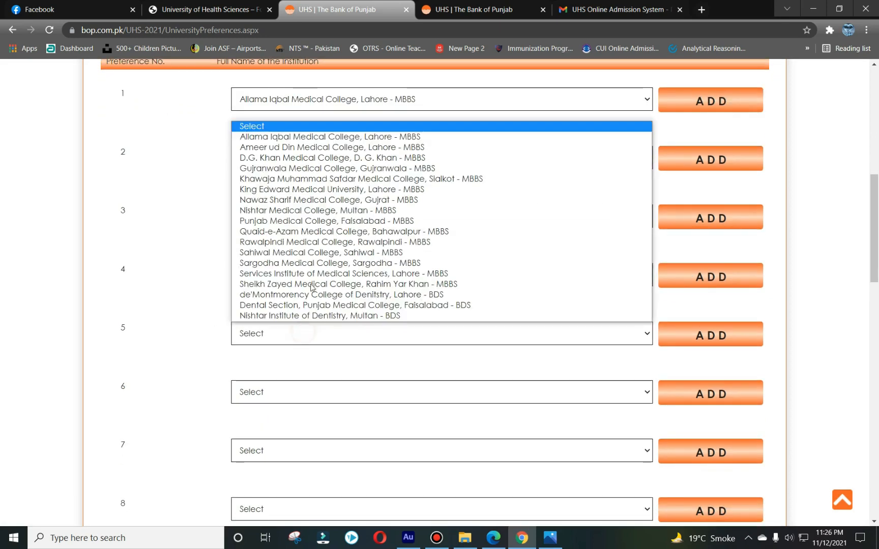
pyautogui.click(310, 200)
pyautogui.scroll(-3, 267, 302)
pyautogui.click(271, 220)
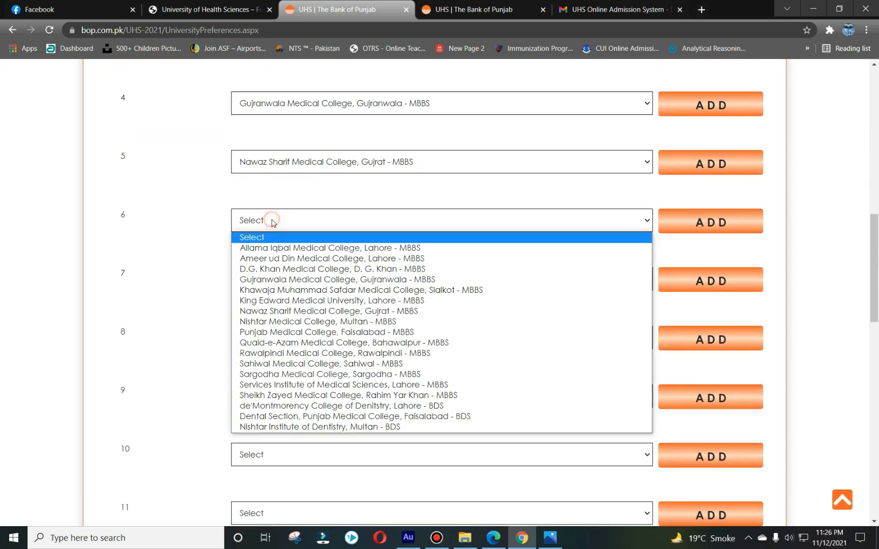
pyautogui.click(285, 426)
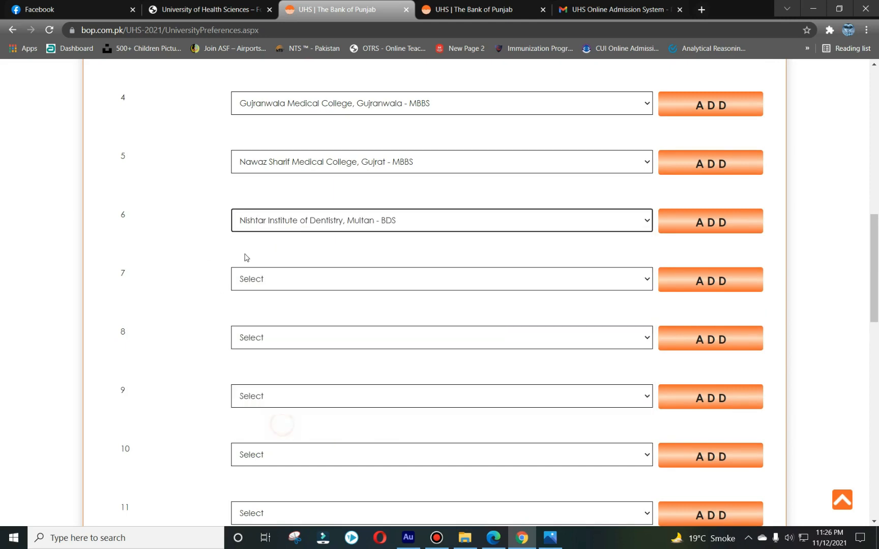
pyautogui.click(276, 279)
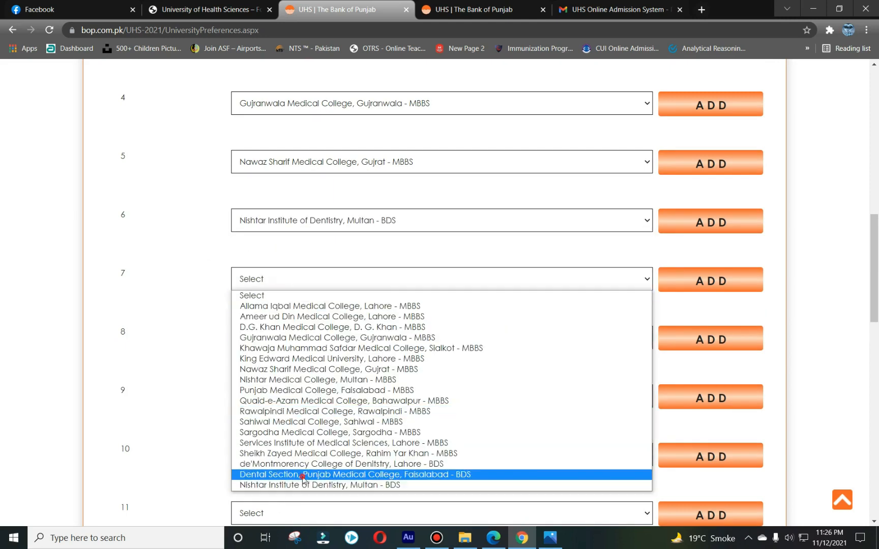
pyautogui.click(304, 475)
pyautogui.scroll(-1, 187, 346)
pyautogui.click(287, 285)
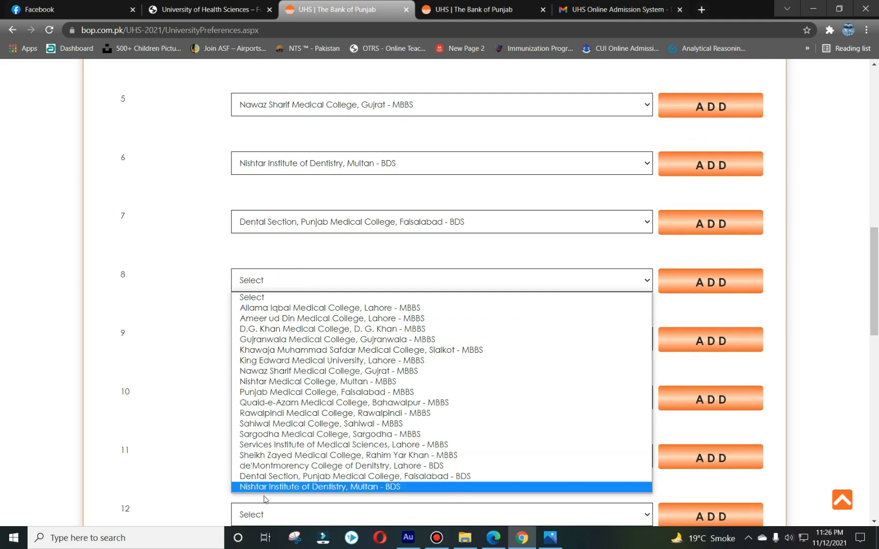
pyautogui.click(280, 456)
# Step: Set preferences 9–13: Services Institute, Rawalpindi, Quaid-e-Azam Bahawalpur, Nishtar Multan, D.G. Khan
pyautogui.scroll(-3, 139, 268)
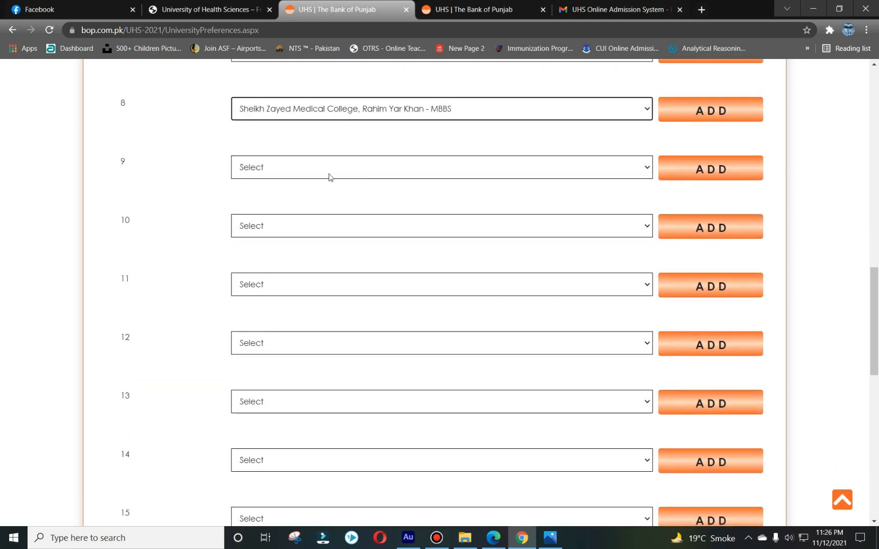
pyautogui.click(359, 171)
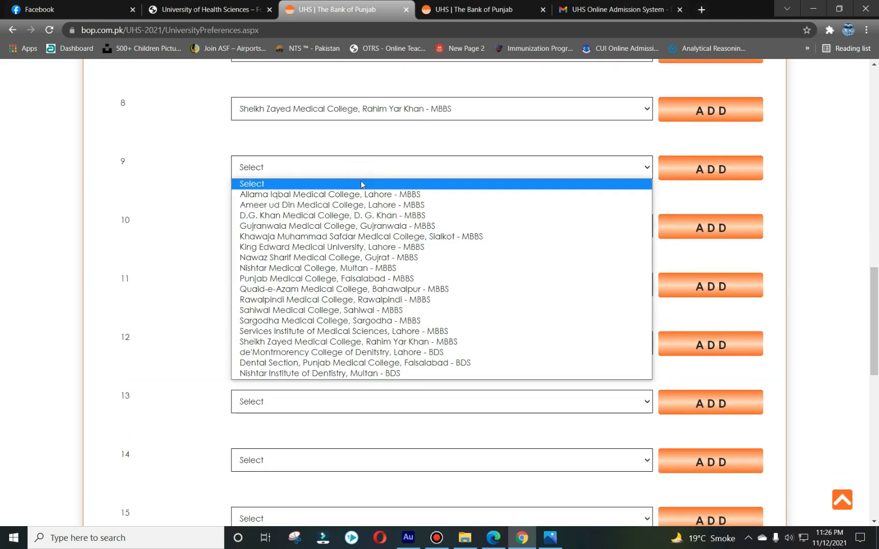
pyautogui.click(333, 331)
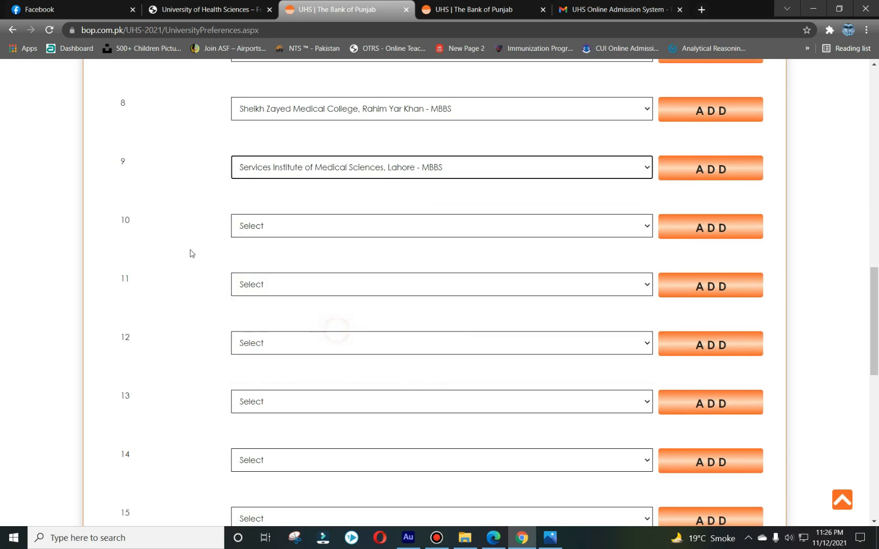
pyautogui.click(288, 229)
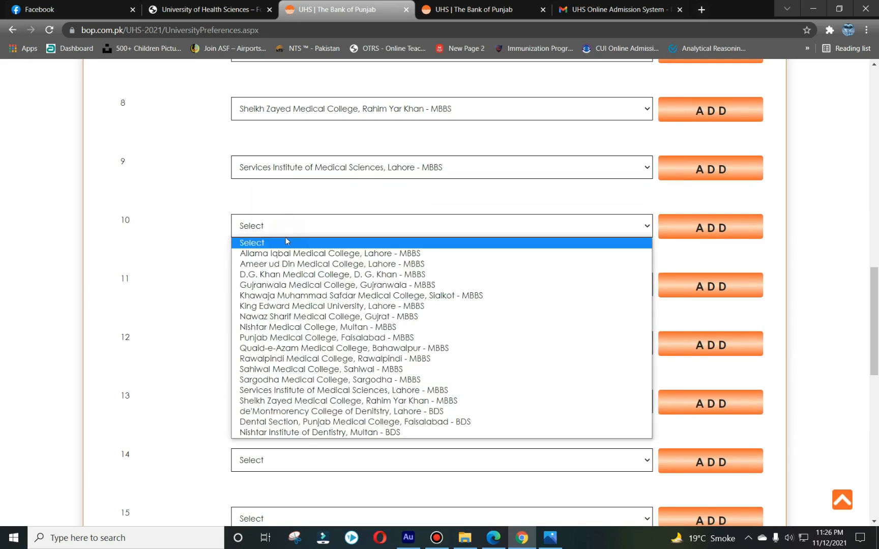
pyautogui.click(308, 359)
pyautogui.scroll(-2, 224, 310)
pyautogui.click(285, 170)
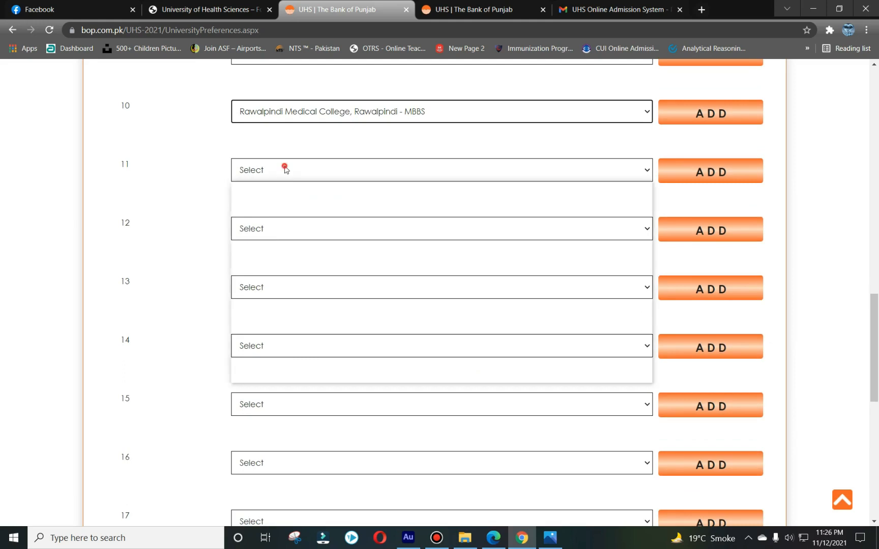
pyautogui.click(283, 294)
pyautogui.click(282, 235)
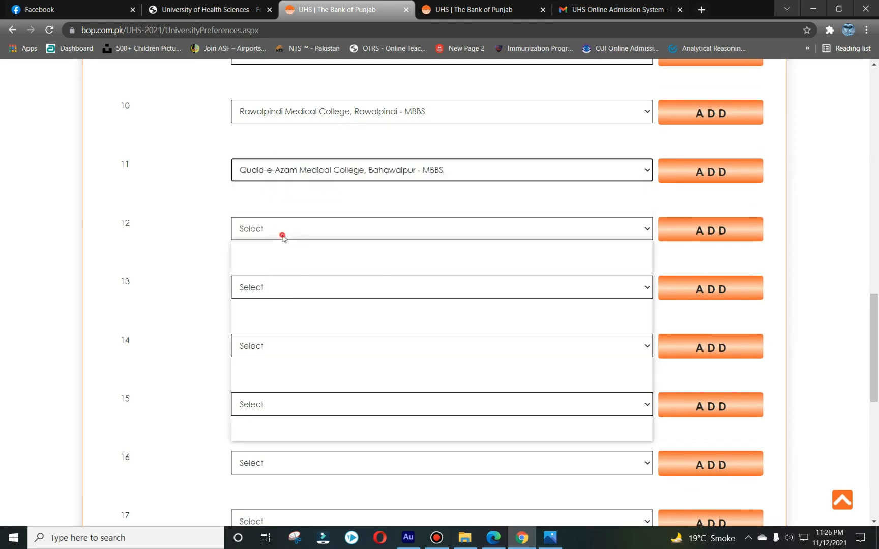
pyautogui.click(275, 331)
pyautogui.scroll(-2, 270, 219)
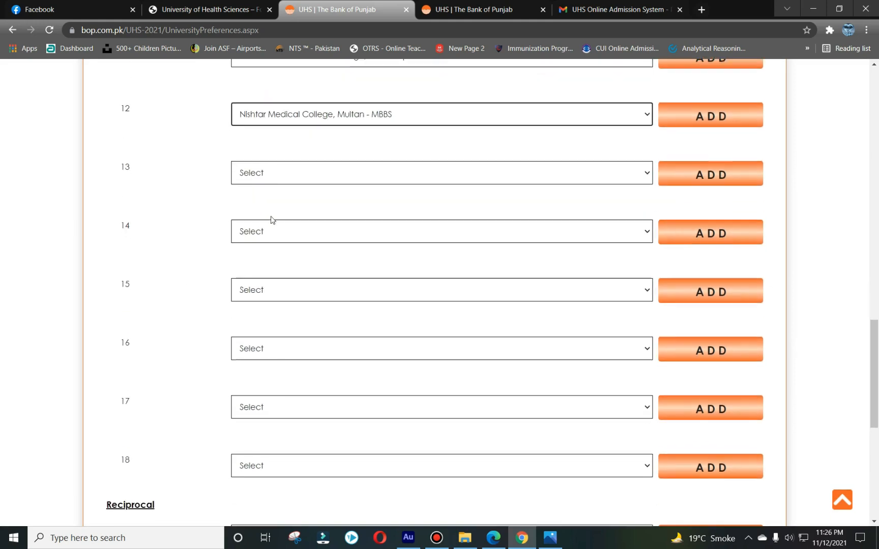
pyautogui.click(272, 182)
pyautogui.click(275, 223)
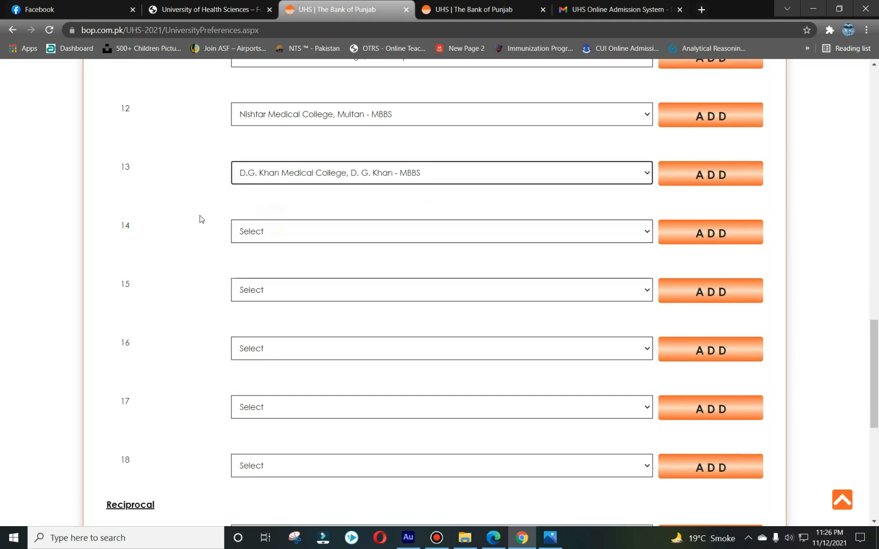
# Step: Set preferences 14–17: Khawaja Muhammad Safdar, Sahiwal, King Edward and Sheikh Zayed
pyautogui.scroll(-1, 229, 198)
pyautogui.click(277, 174)
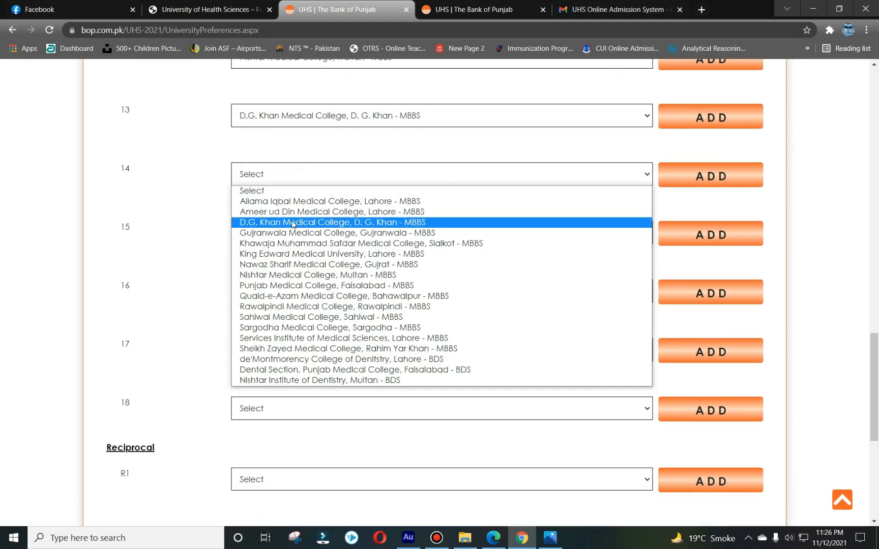
pyautogui.click(290, 243)
pyautogui.scroll(-2, 229, 236)
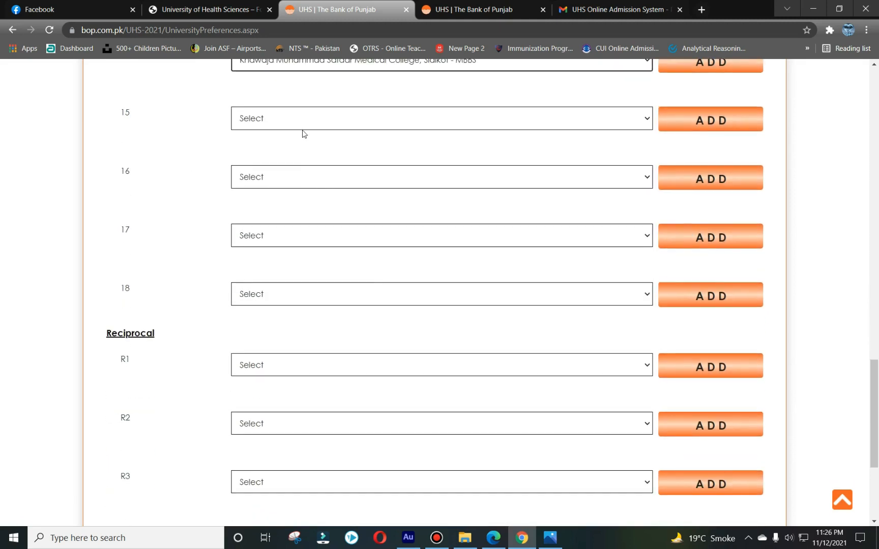
pyautogui.click(303, 127)
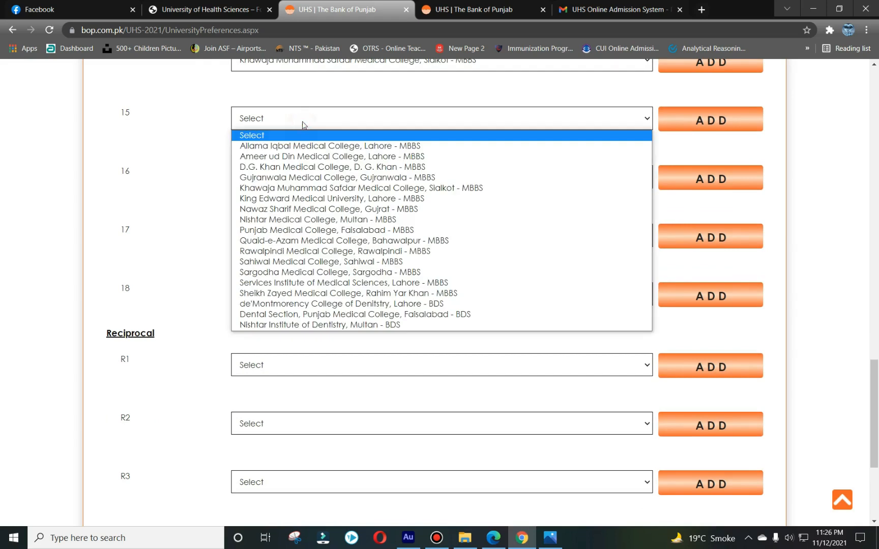
pyautogui.click(278, 262)
pyautogui.click(277, 178)
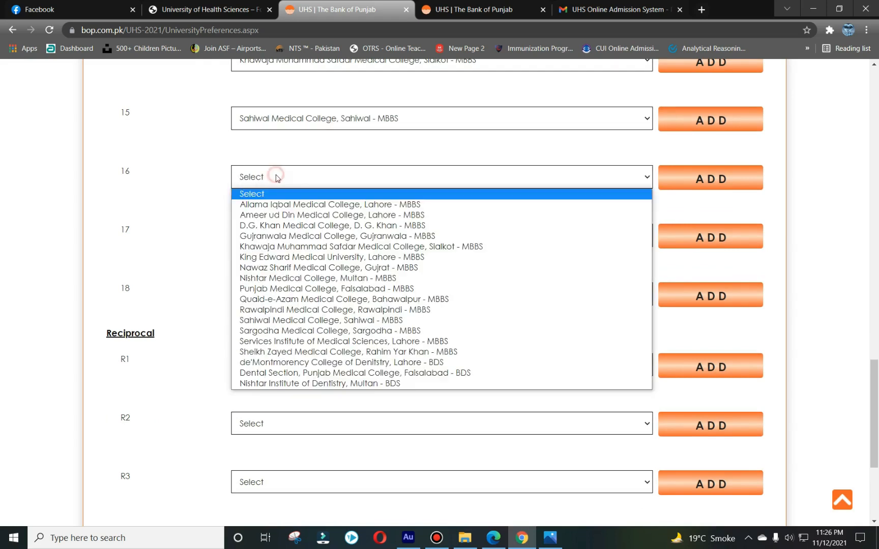
pyautogui.click(279, 252)
pyautogui.click(257, 242)
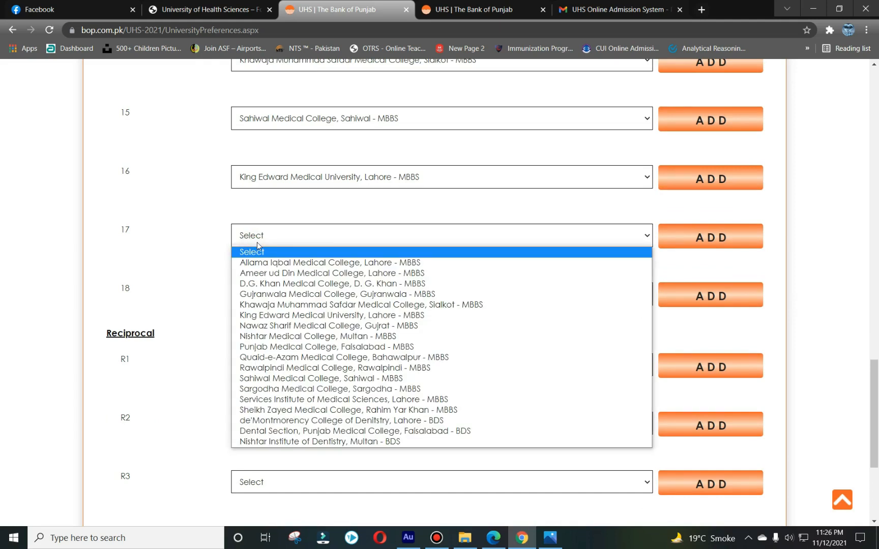
pyautogui.click(266, 410)
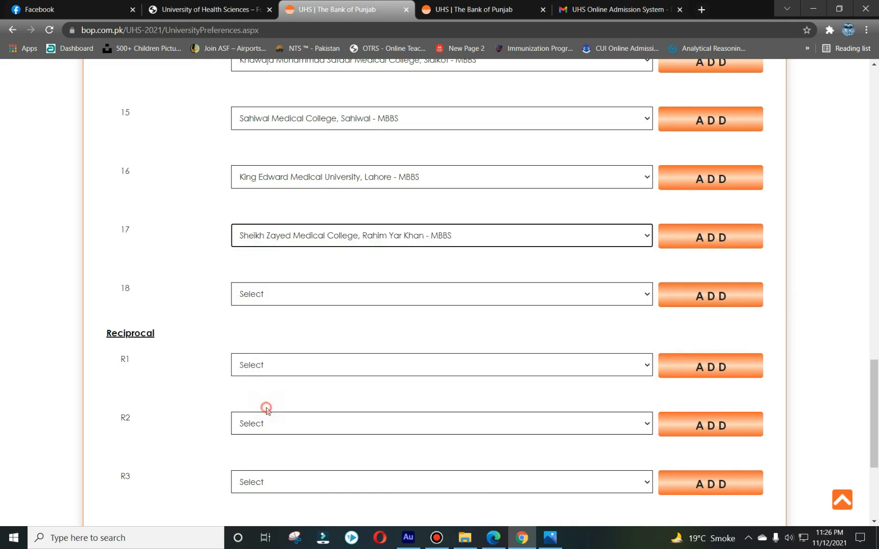
pyautogui.scroll(-1, 267, 410)
pyautogui.click(277, 236)
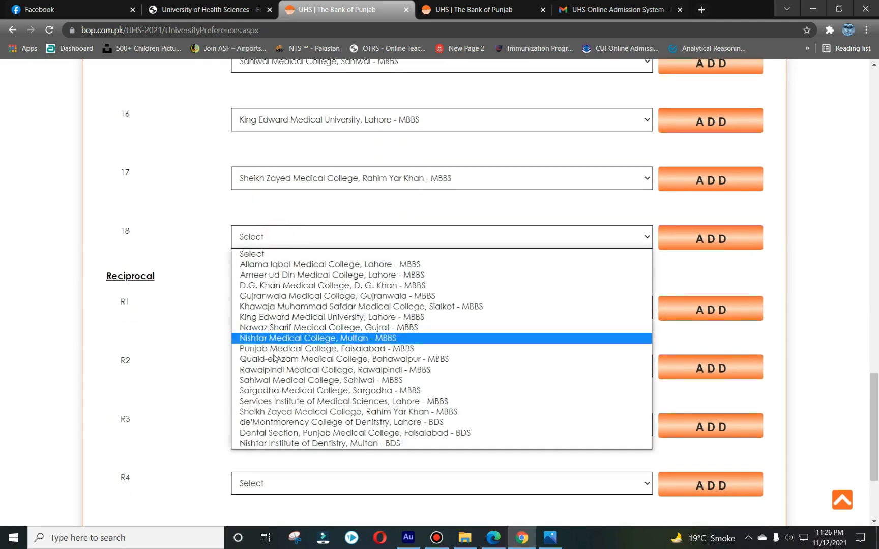
# Step: Set preference 18 to Nawaz Sharif and R1–R5 to Khyber, Benazir Bhutto, AJK, Poonch, Bolan
pyautogui.click(295, 328)
pyautogui.scroll(-1, 152, 205)
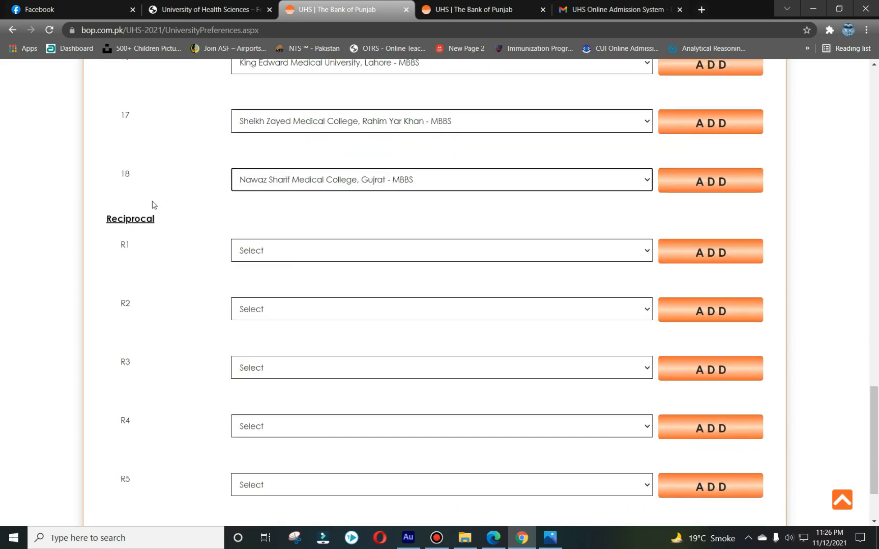
pyautogui.click(287, 255)
pyautogui.click(294, 276)
pyautogui.click(274, 317)
pyautogui.click(269, 344)
pyautogui.scroll(-2, 269, 350)
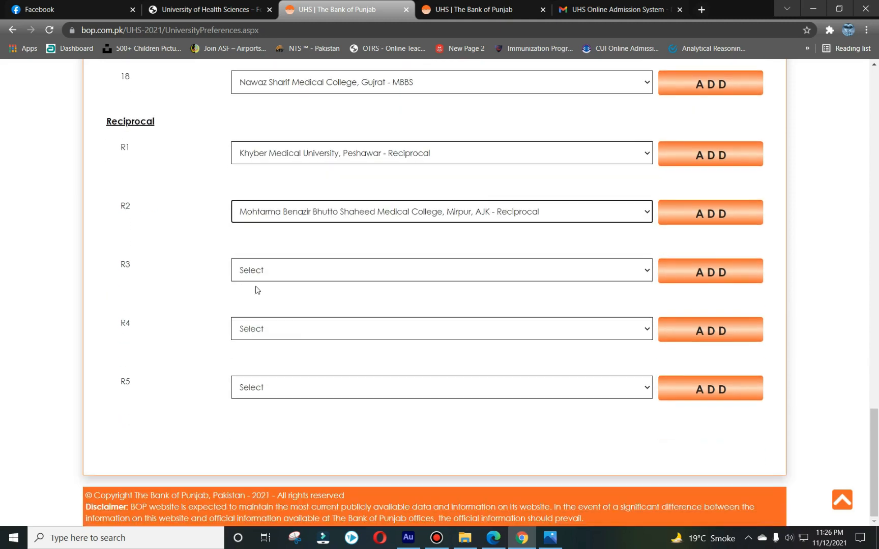
pyautogui.click(278, 275)
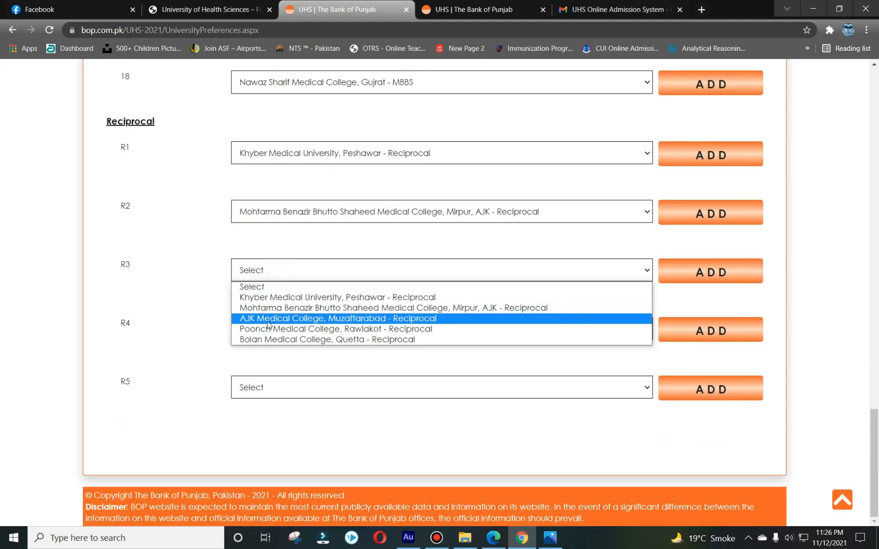
pyautogui.click(268, 321)
pyautogui.click(243, 328)
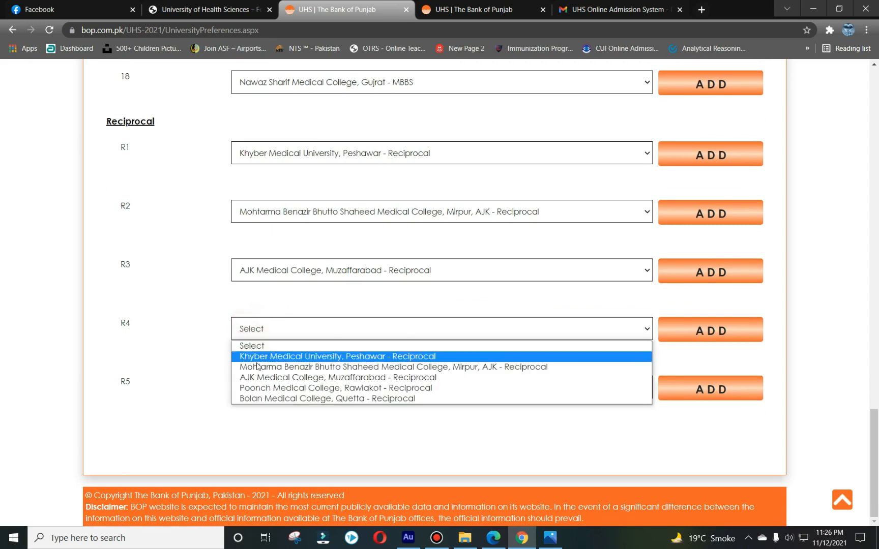
pyautogui.click(257, 389)
pyautogui.click(251, 387)
pyautogui.click(253, 455)
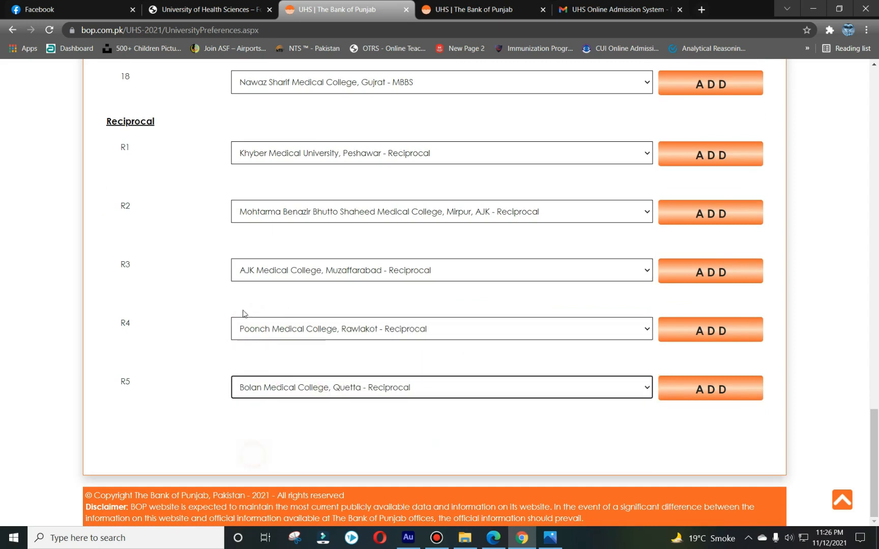
# Step: Save the colleges chosen for preferences 1 through 4
pyautogui.scroll(17, 243, 314)
pyautogui.scroll(-2, 403, 163)
pyautogui.scroll(10, 402, 163)
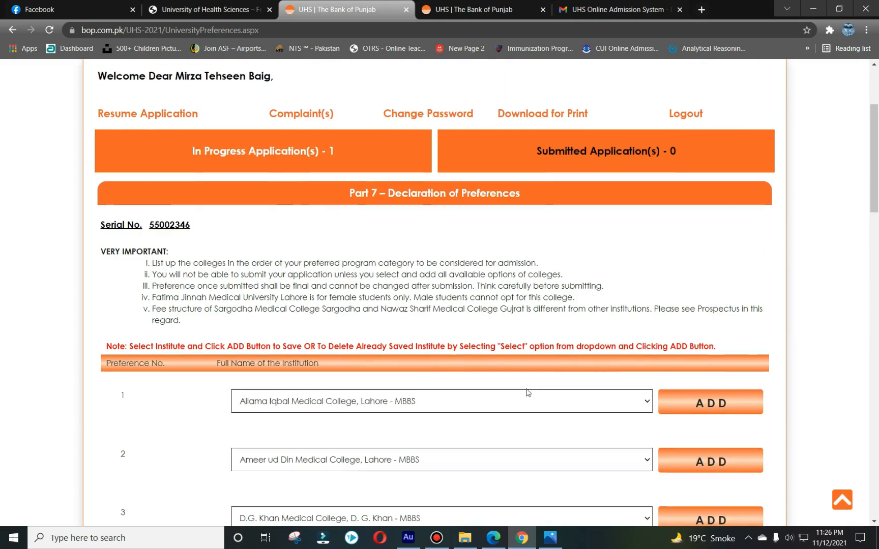
pyautogui.scroll(-4, 527, 392)
pyautogui.click(706, 173)
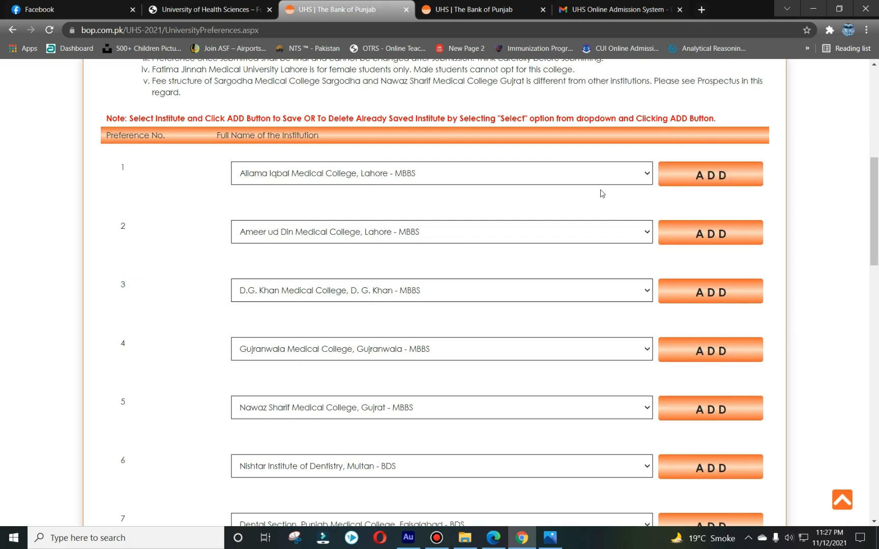
pyautogui.click(674, 275)
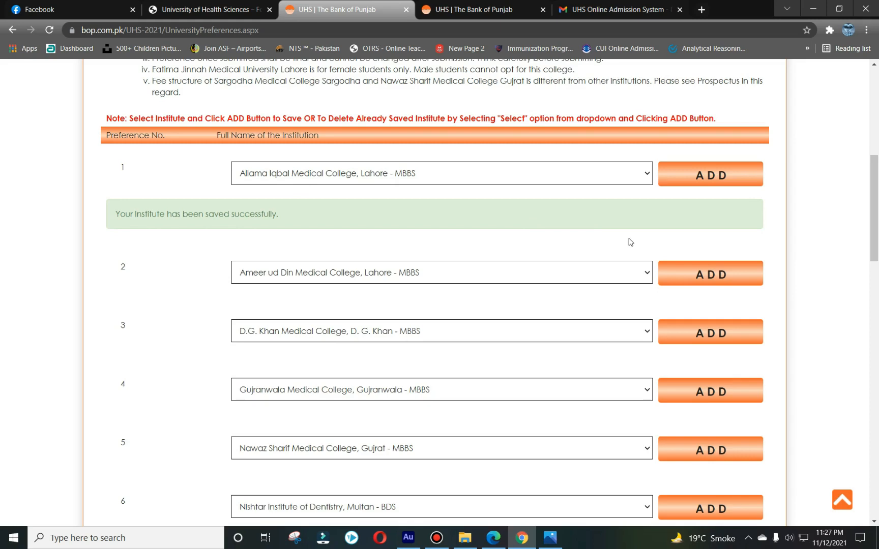
pyautogui.scroll(-2, 535, 210)
pyautogui.click(731, 259)
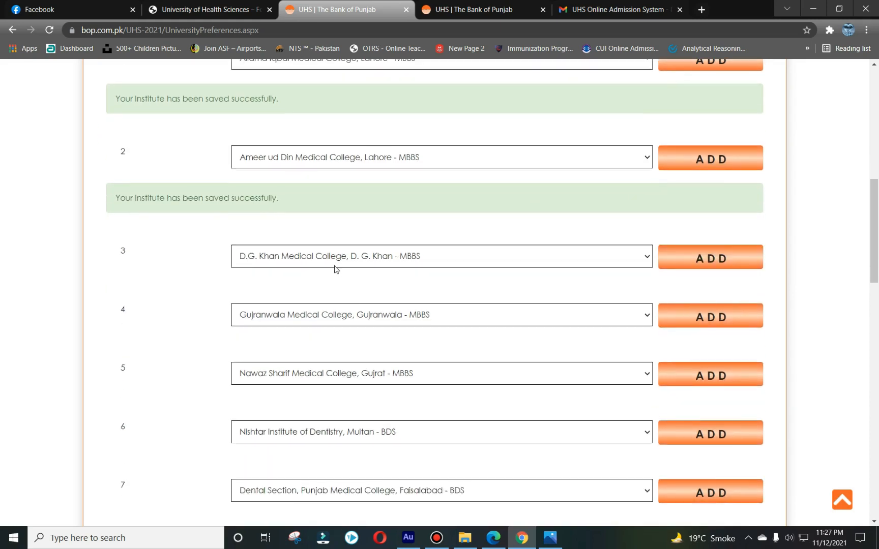
pyautogui.scroll(-2, 356, 264)
pyautogui.click(679, 237)
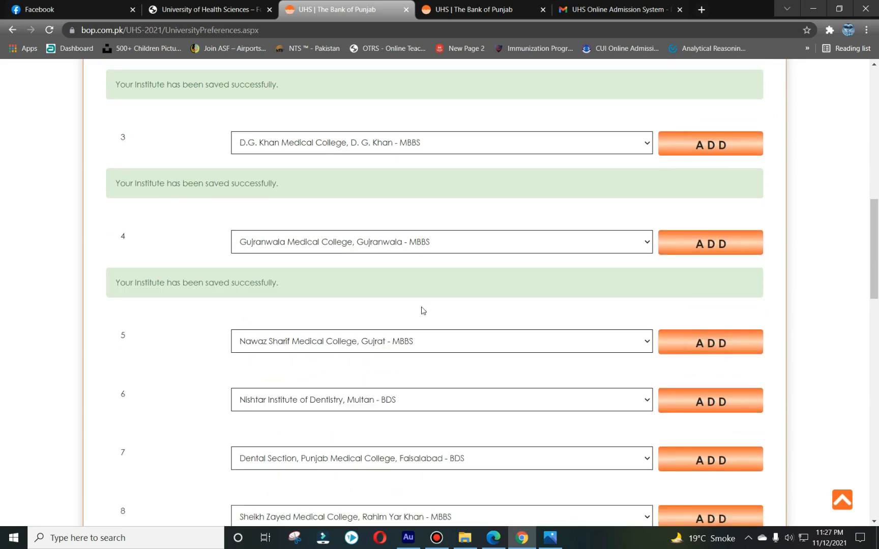
# Step: Save the colleges chosen for preferences 6, 7, 9, 10, 11 and 12
pyautogui.scroll(-3, 421, 309)
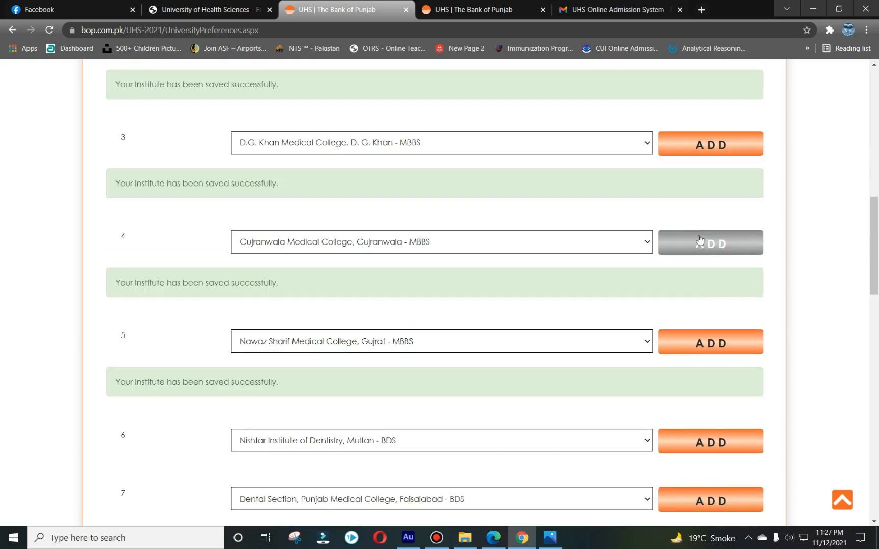
pyautogui.scroll(-4, 483, 311)
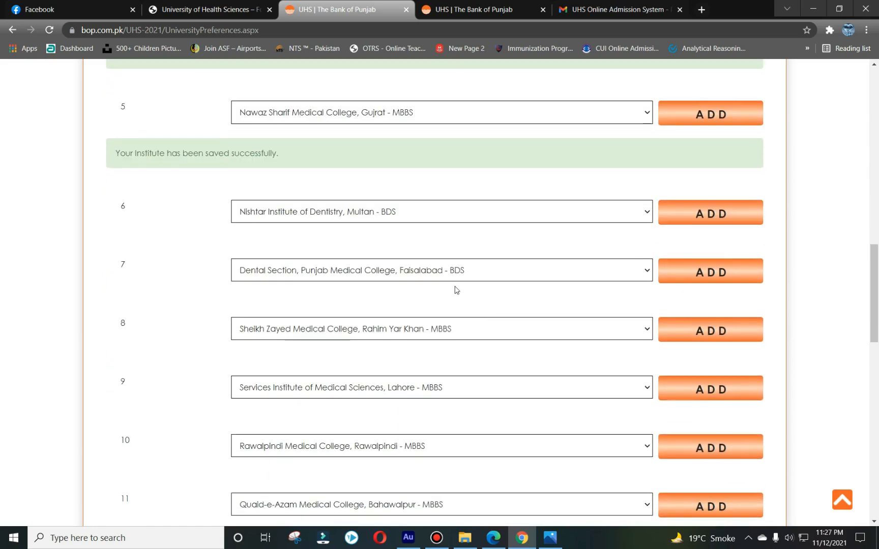
pyautogui.click(712, 260)
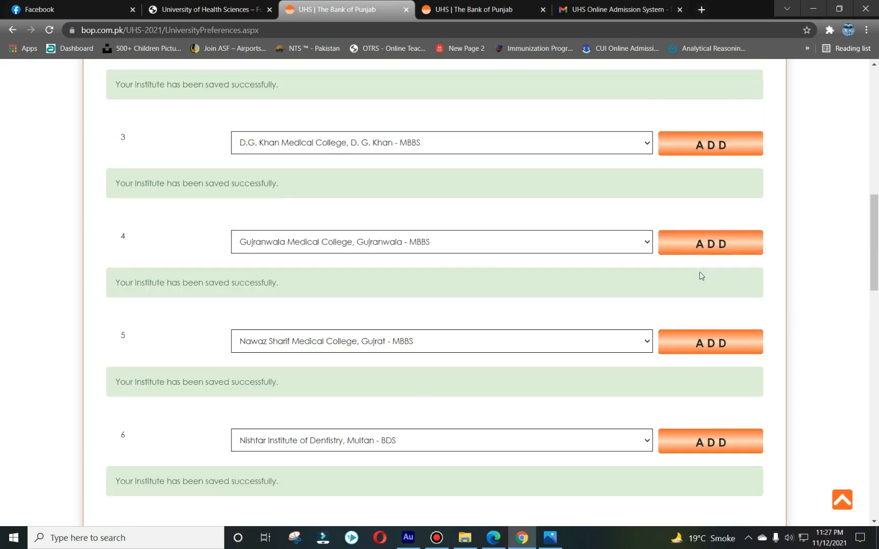
pyautogui.scroll(-5, 650, 375)
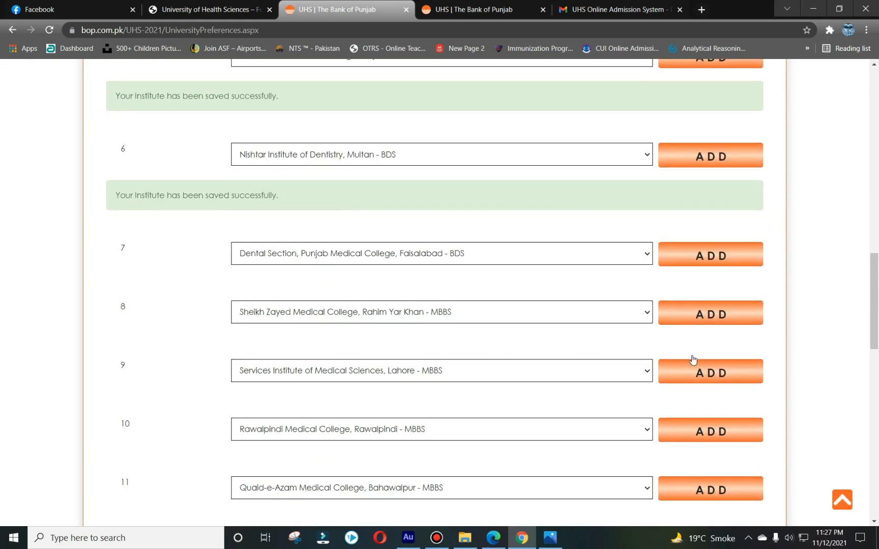
pyautogui.click(724, 261)
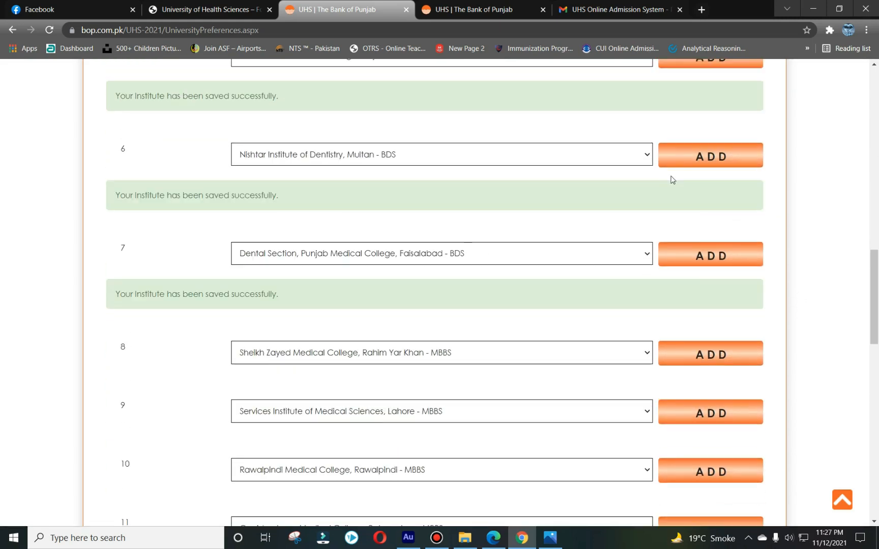
pyautogui.scroll(-3, 463, 269)
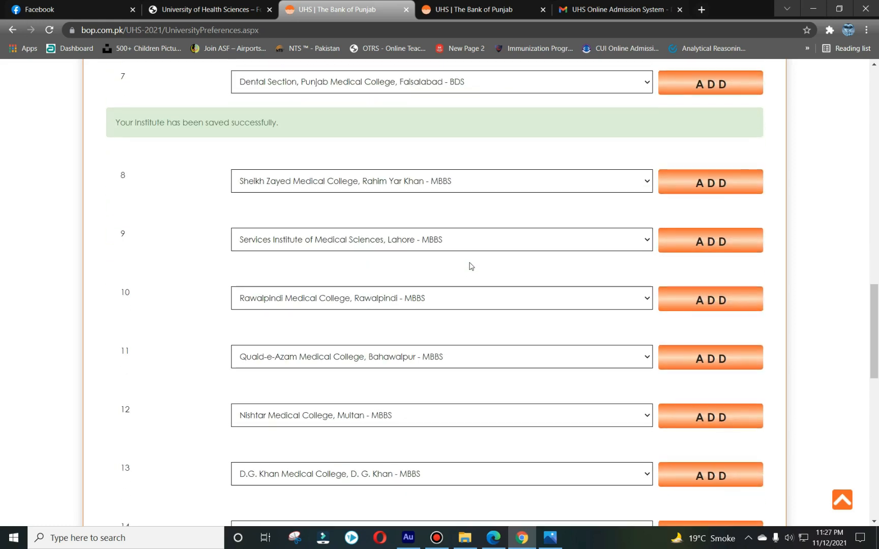
pyautogui.scroll(-3, 527, 372)
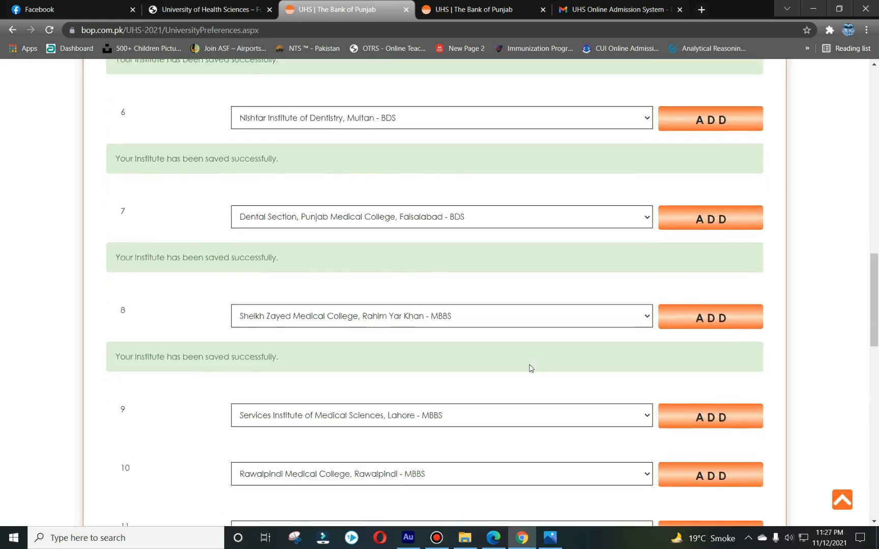
pyautogui.click(697, 285)
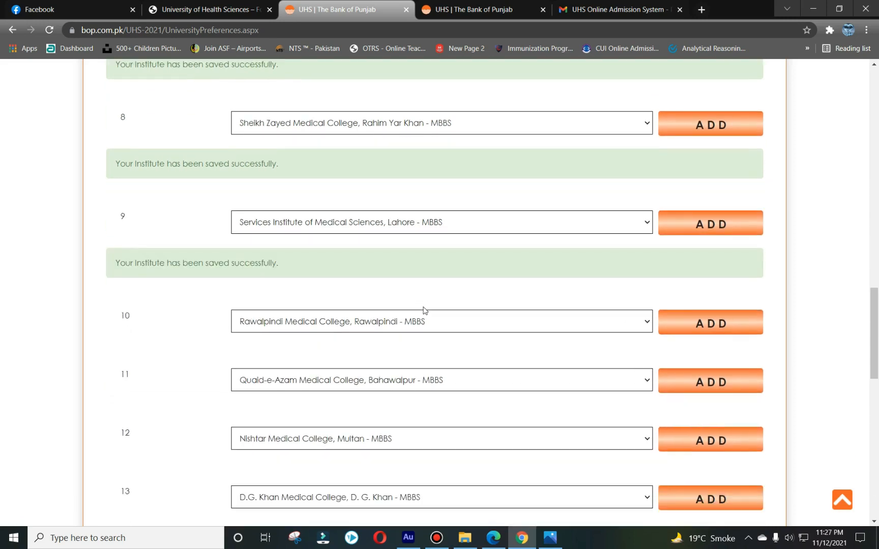
pyautogui.scroll(-1, 423, 309)
pyautogui.click(678, 282)
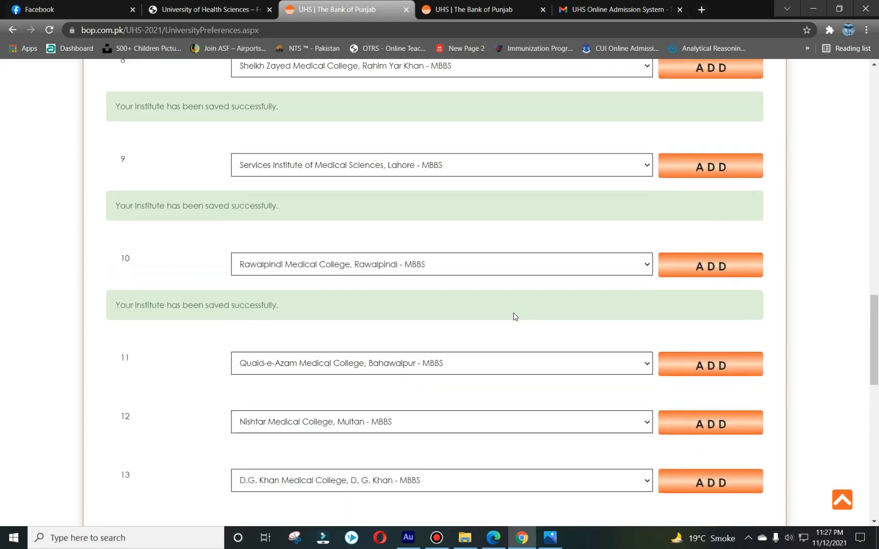
pyautogui.scroll(-3, 515, 316)
pyautogui.click(713, 193)
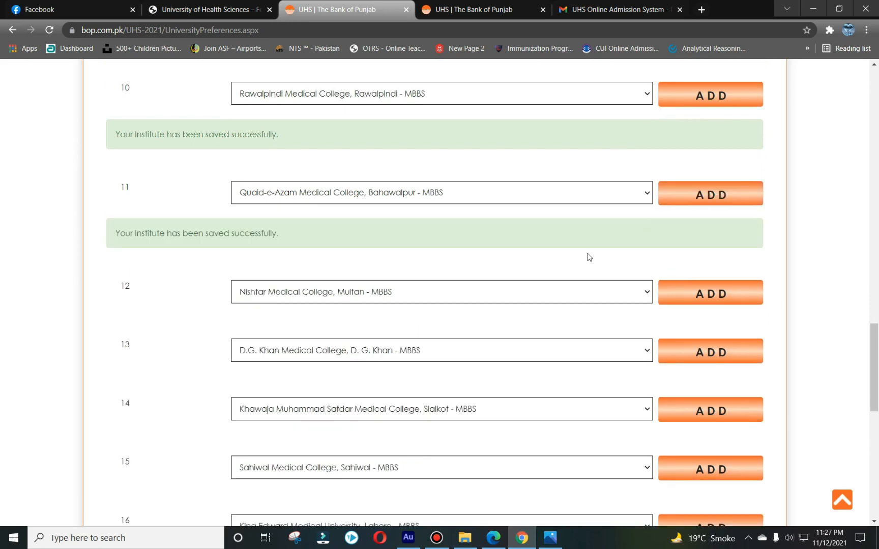
pyautogui.scroll(-1, 588, 257)
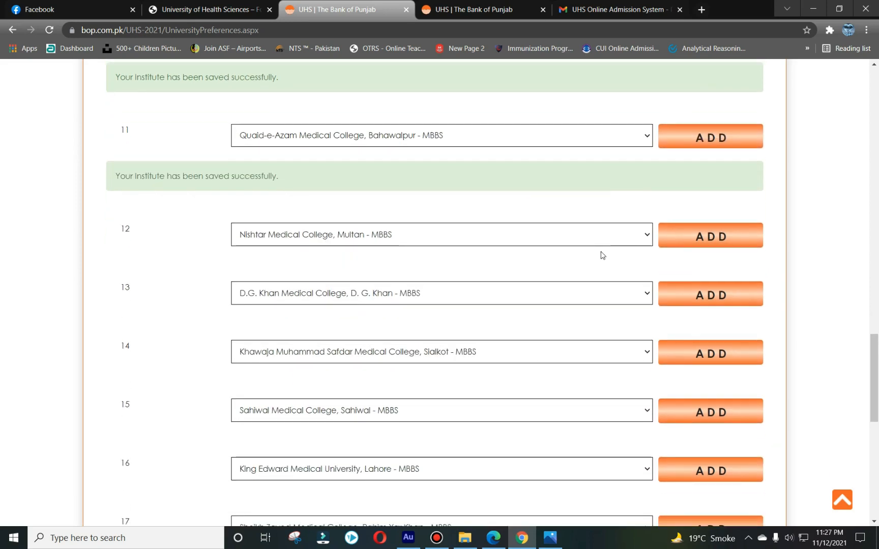
pyautogui.click(670, 237)
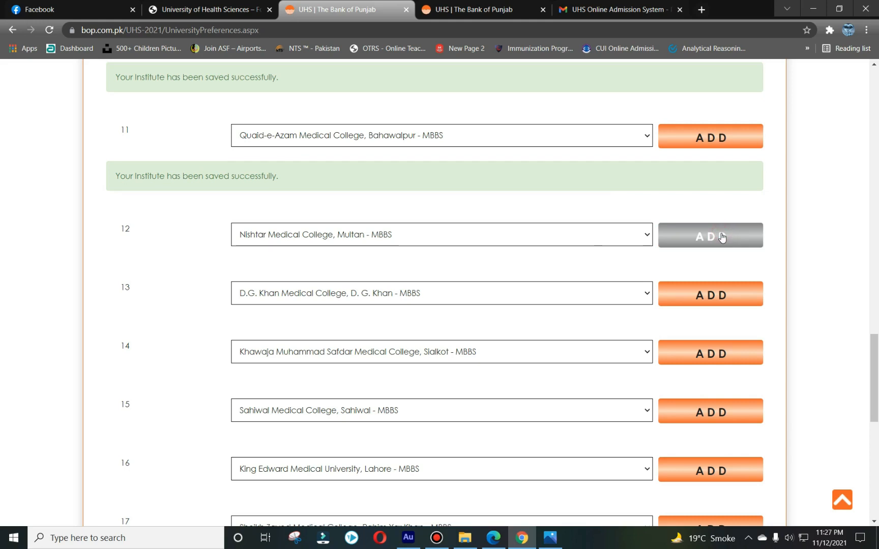
# Step: Try saving Khawaja Muhammad Safdar Medical College, Sialkot as preference 14
pyautogui.scroll(-2, 529, 236)
pyautogui.scroll(4, 526, 236)
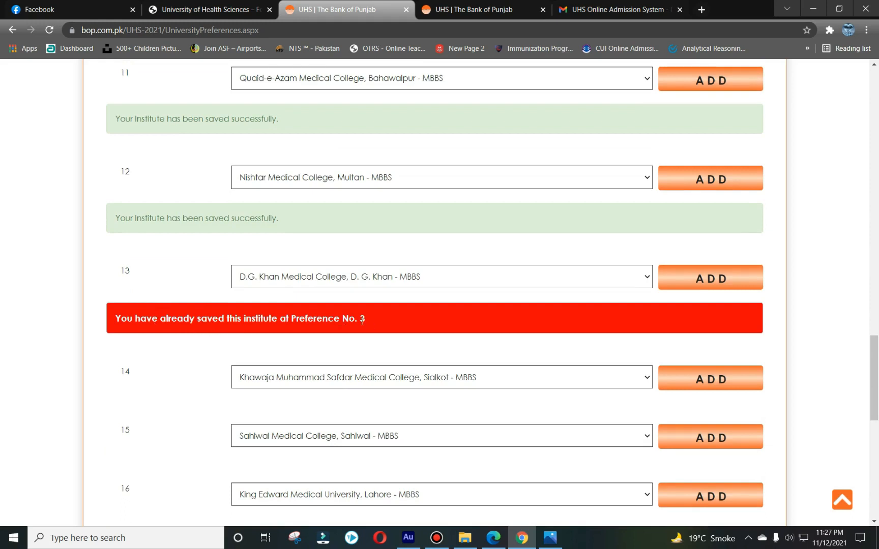
pyautogui.scroll(9, 370, 262)
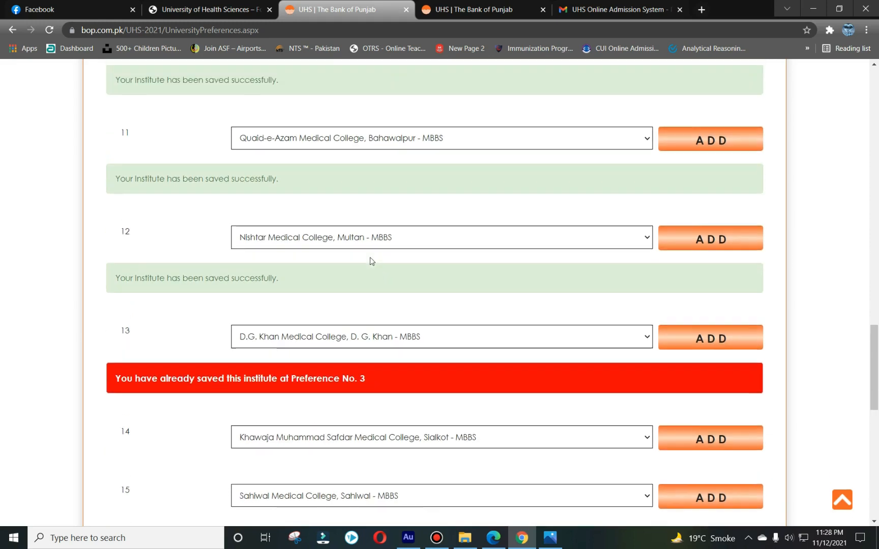
pyautogui.scroll(3, 370, 260)
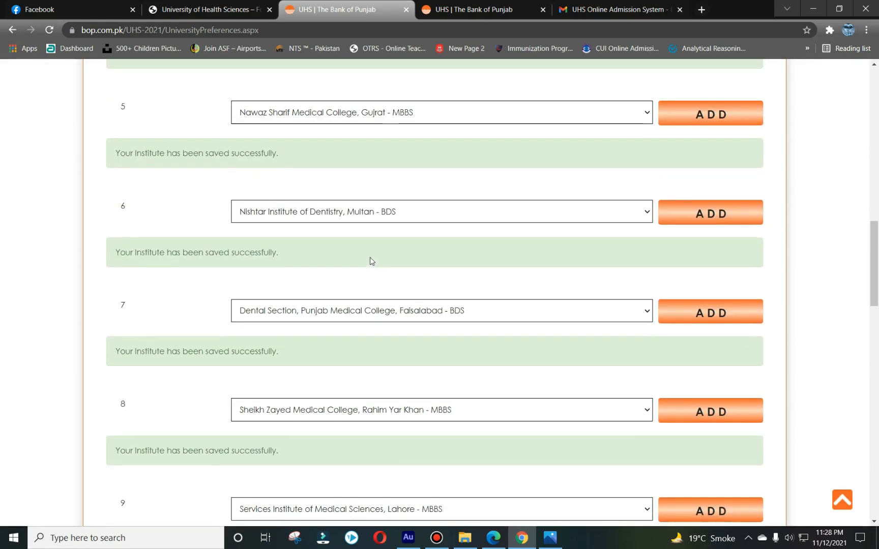
pyautogui.scroll(5, 371, 274)
pyautogui.scroll(-4, 370, 277)
pyautogui.scroll(-15, 370, 276)
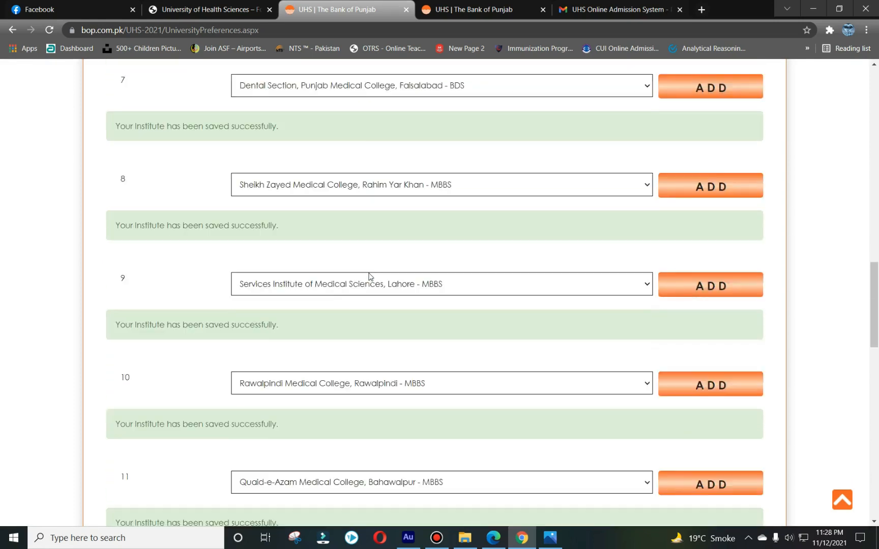
pyautogui.scroll(-1, 370, 277)
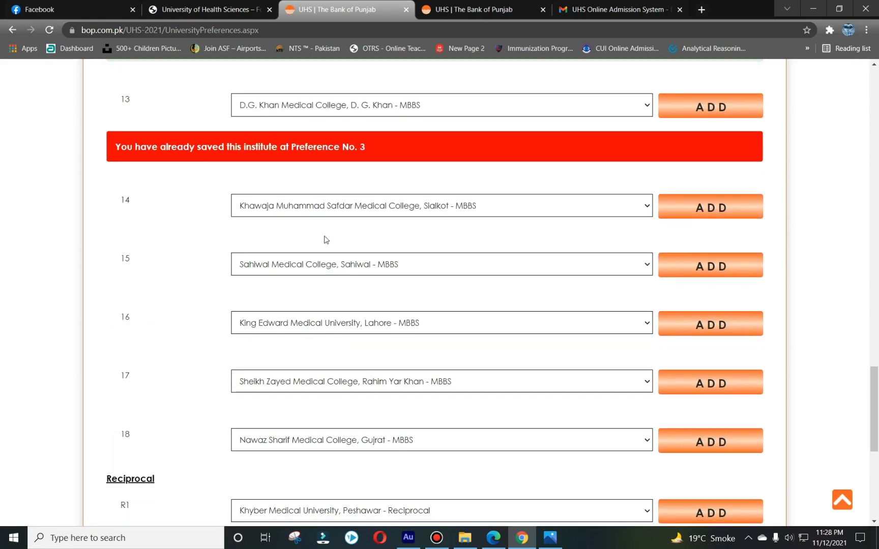
pyautogui.click(703, 213)
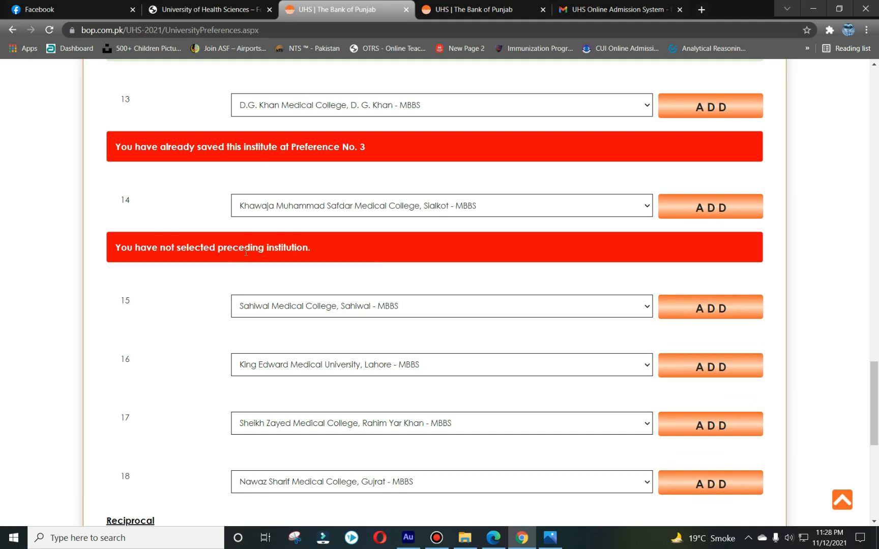
# Step: Scroll through the preferences to check which saved; preference 13 duplicates No. 3
pyautogui.scroll(1, 304, 336)
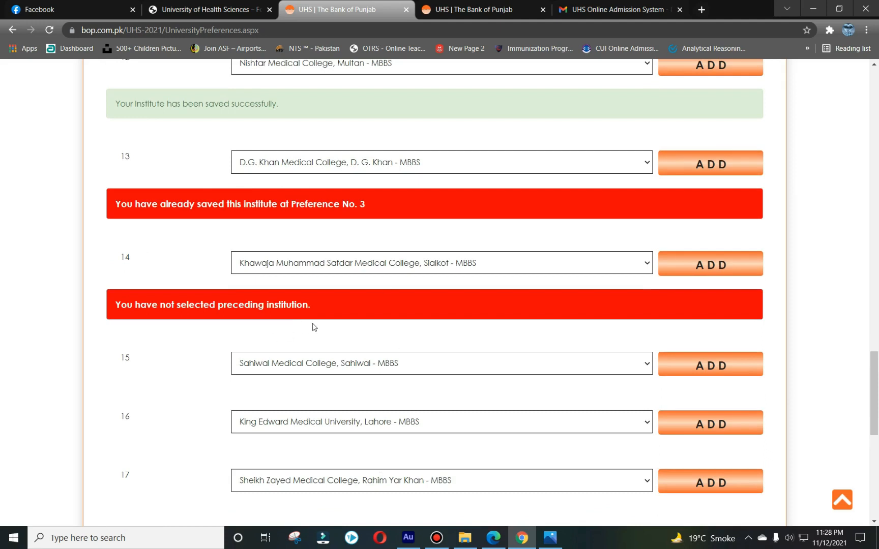
pyautogui.scroll(-3, 314, 327)
pyautogui.scroll(9, 315, 327)
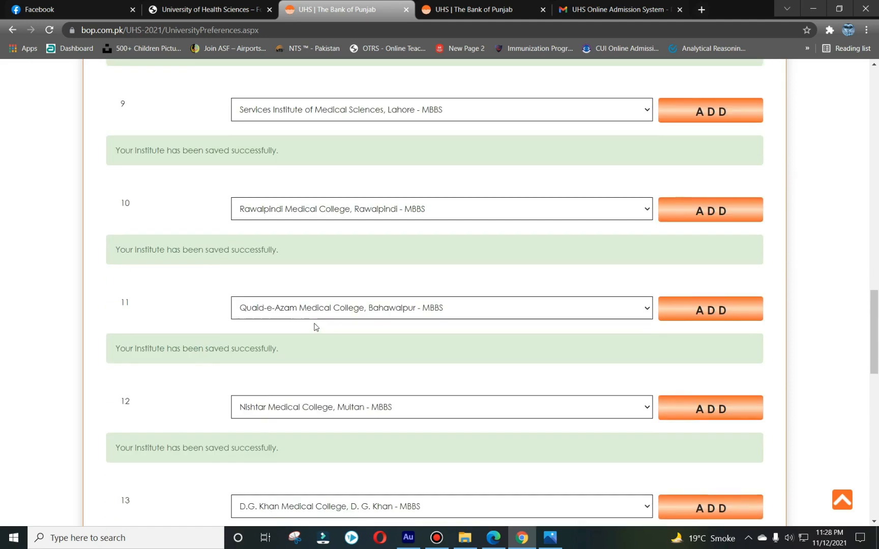
pyautogui.scroll(4, 314, 327)
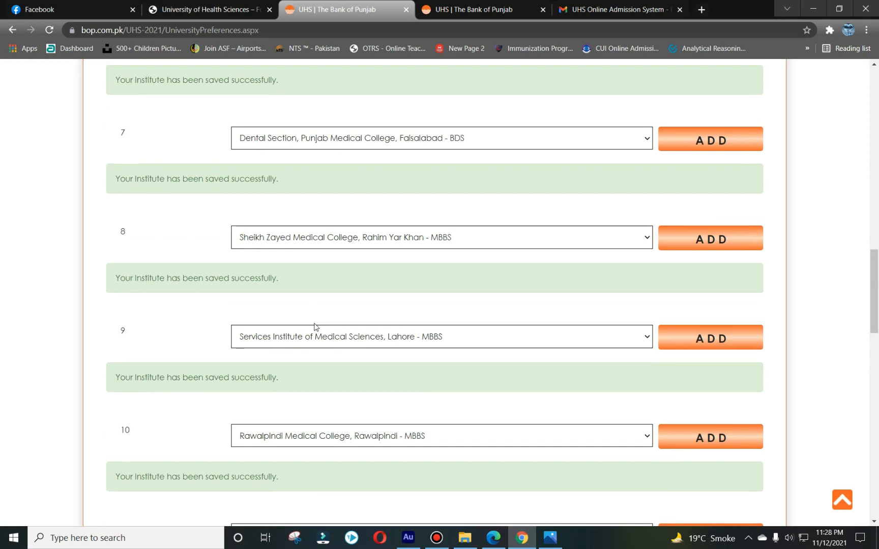
pyautogui.scroll(-5, 315, 327)
pyautogui.scroll(-1, 305, 460)
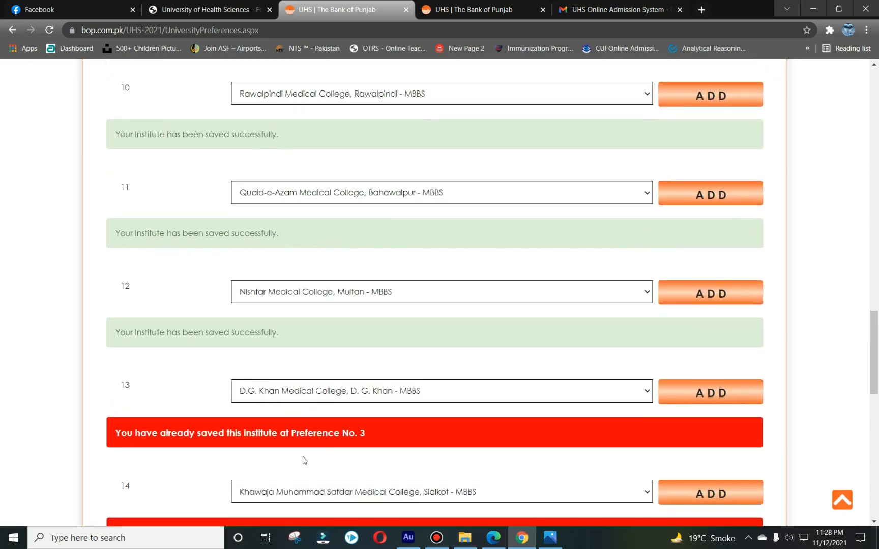
pyautogui.scroll(10, 234, 330)
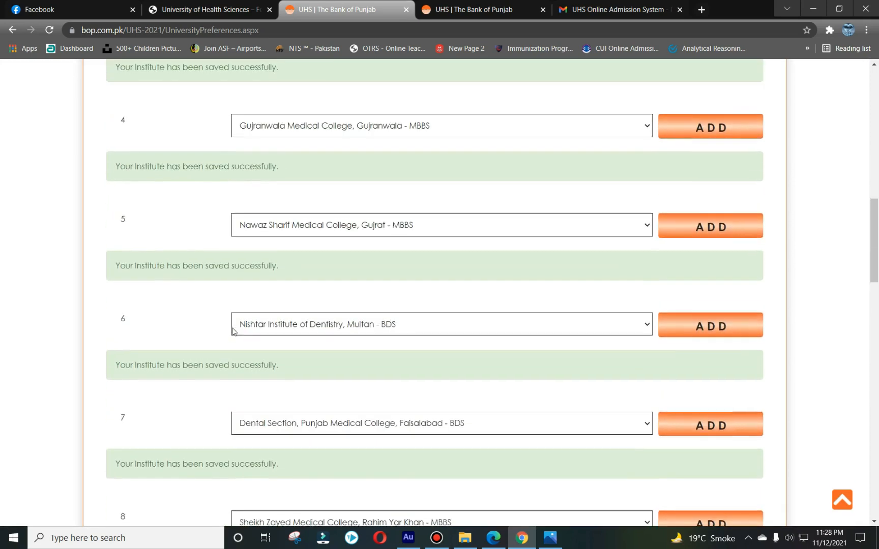
pyautogui.scroll(3, 215, 305)
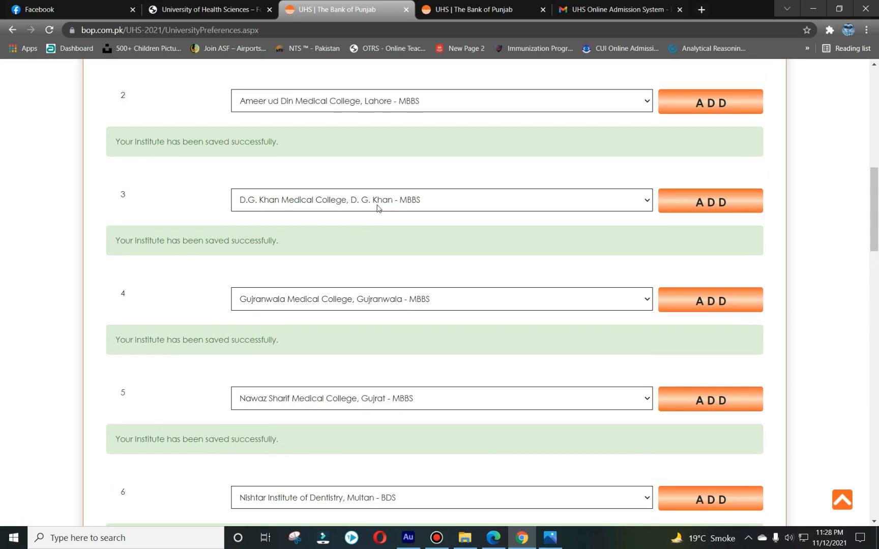
pyautogui.scroll(-13, 408, 294)
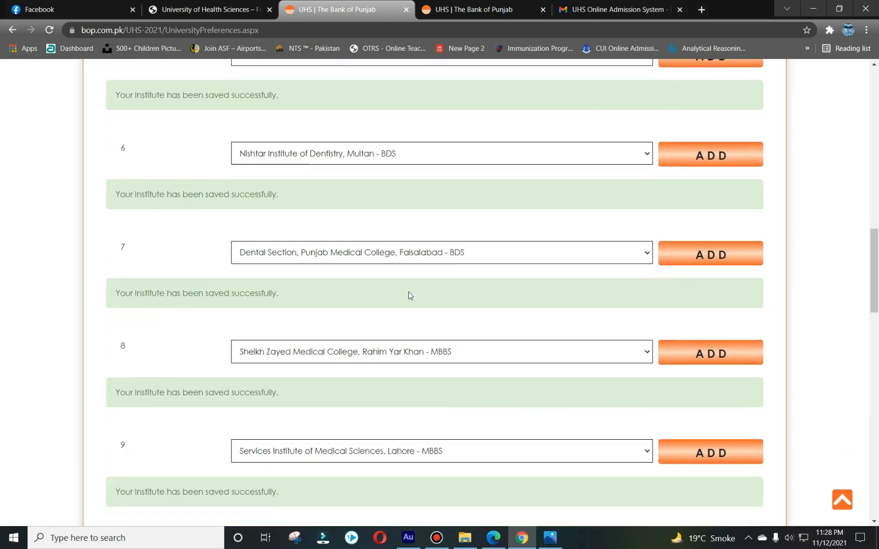
pyautogui.scroll(-3, 409, 296)
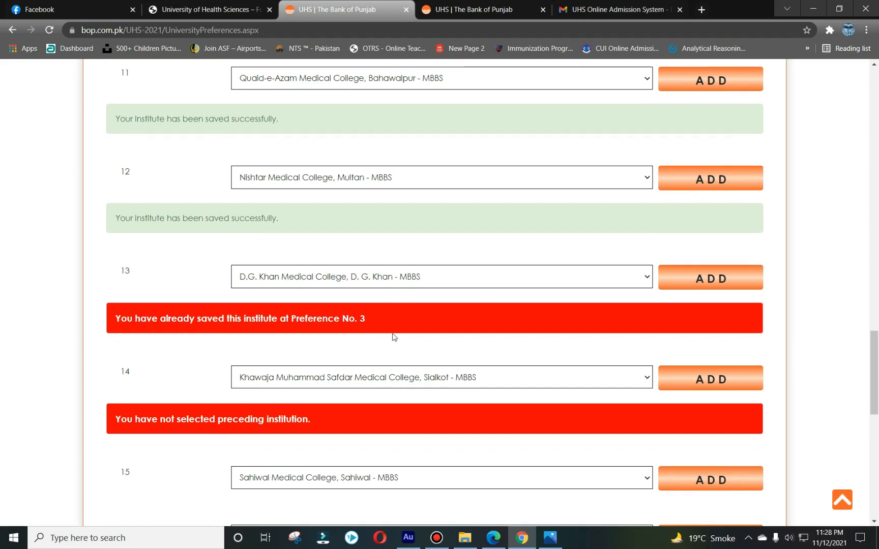
# Step: Save Khawaja Muhammad Safdar, Sialkot as preference 13 and Sahiwal Medical College as preference 14
pyautogui.click(454, 280)
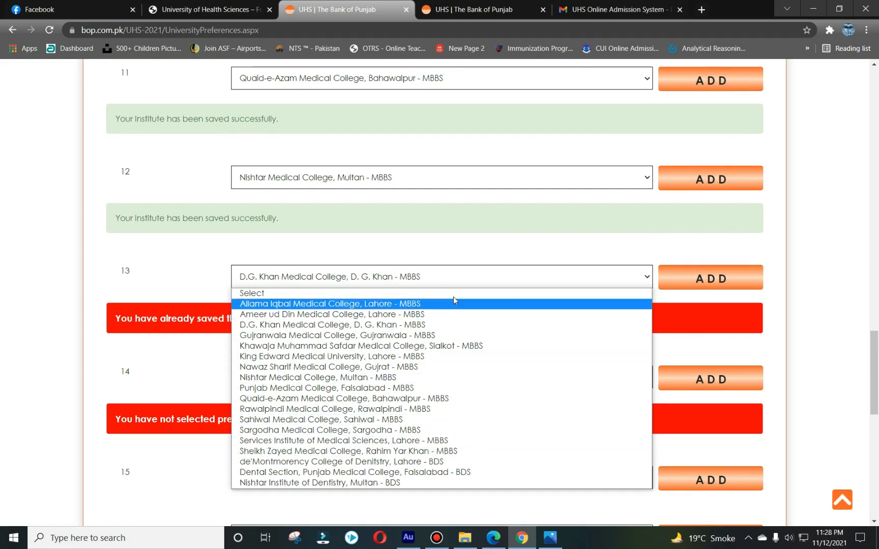
pyautogui.click(361, 345)
pyautogui.scroll(-2, 712, 204)
pyautogui.click(720, 162)
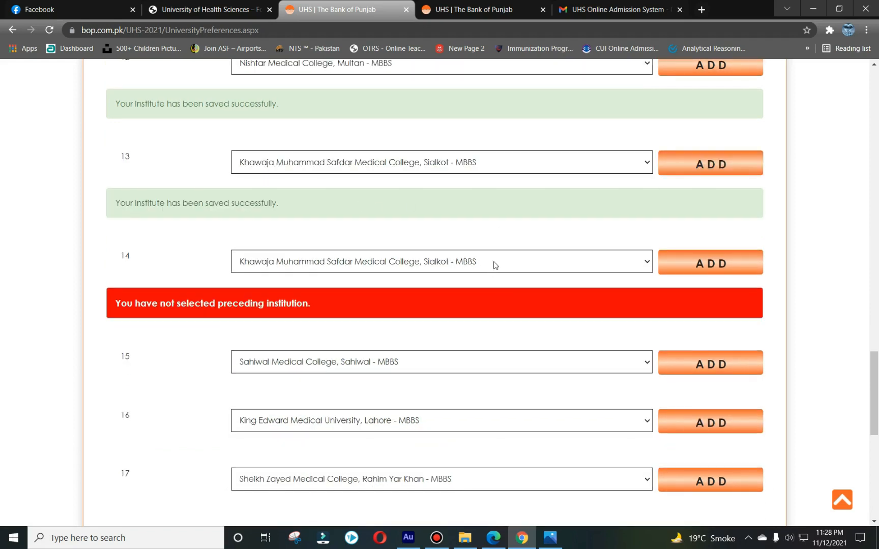
pyautogui.click(473, 264)
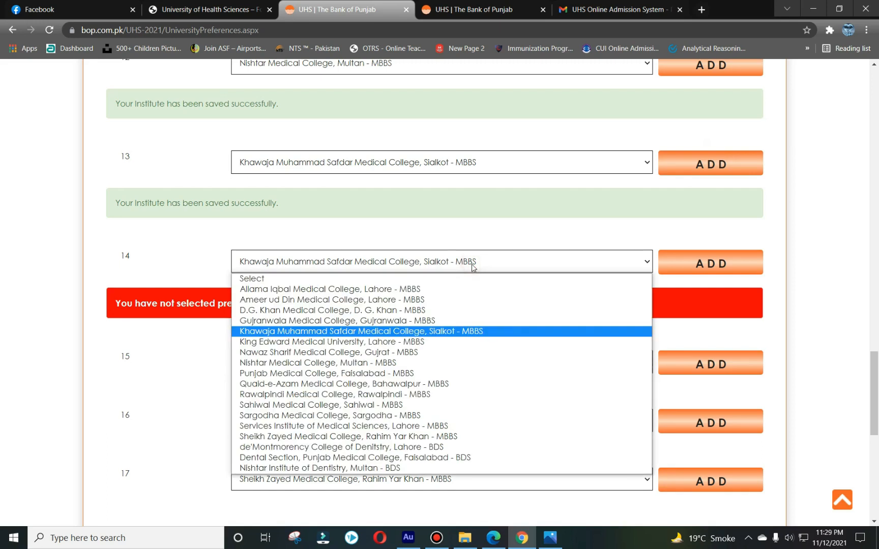
pyautogui.click(397, 405)
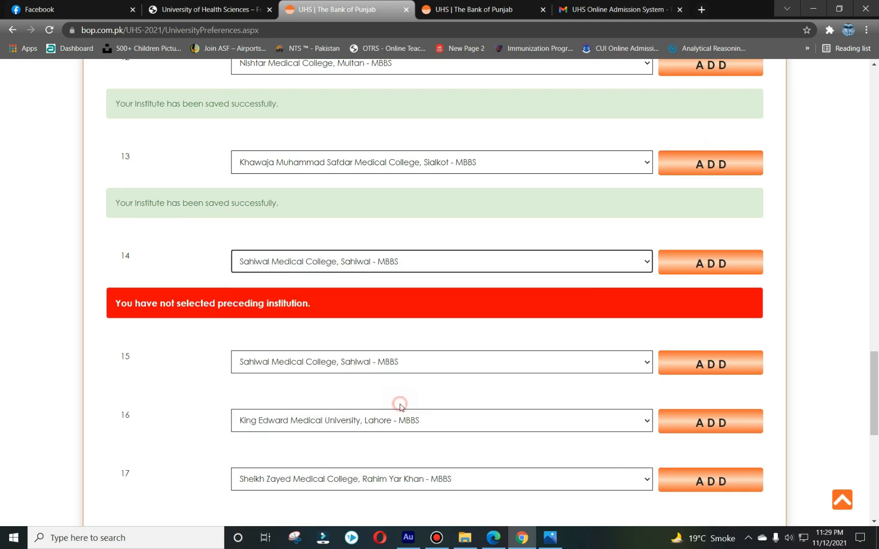
pyautogui.click(734, 265)
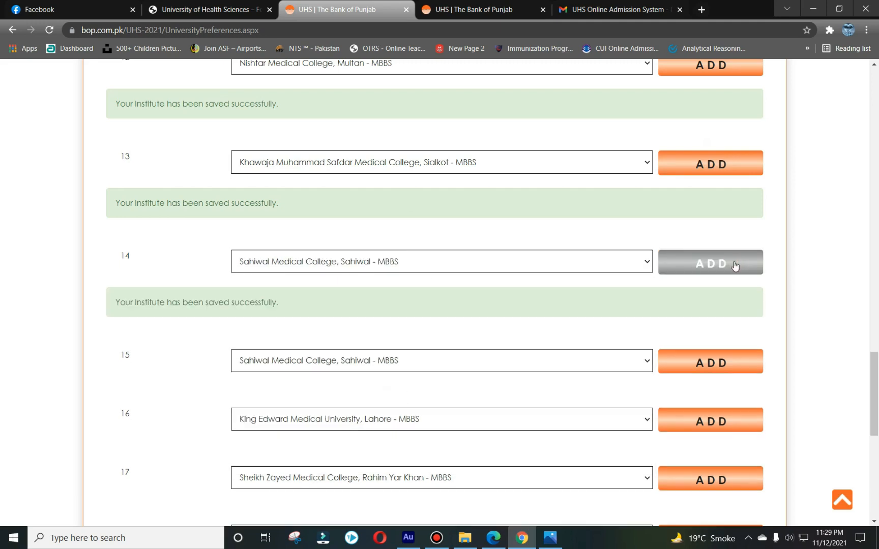
# Step: Try saving Services Institute of Medical Sciences as preference 15; it duplicates No. 9
pyautogui.scroll(-2, 406, 292)
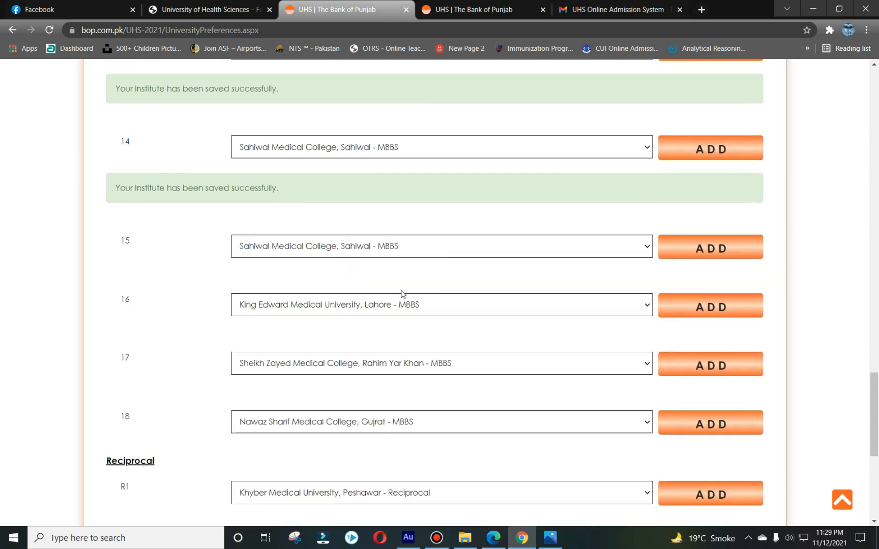
pyautogui.click(441, 254)
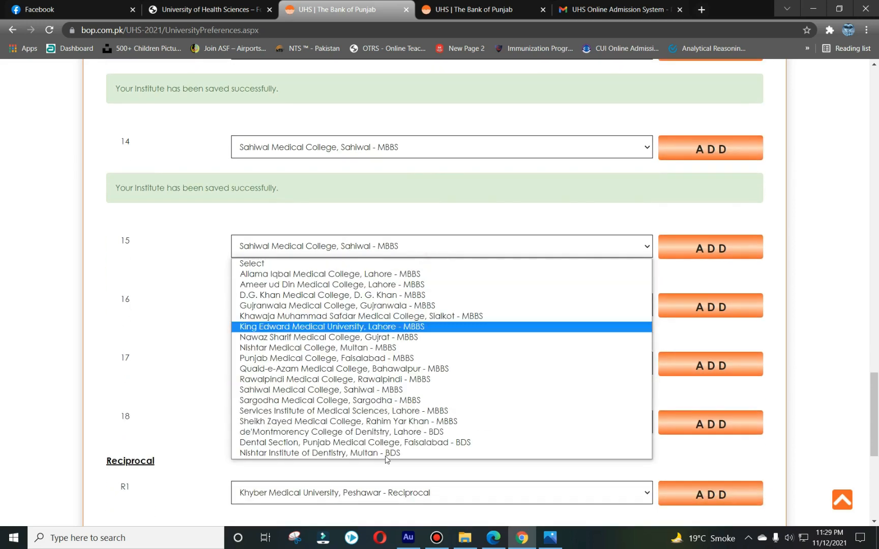
pyautogui.click(407, 411)
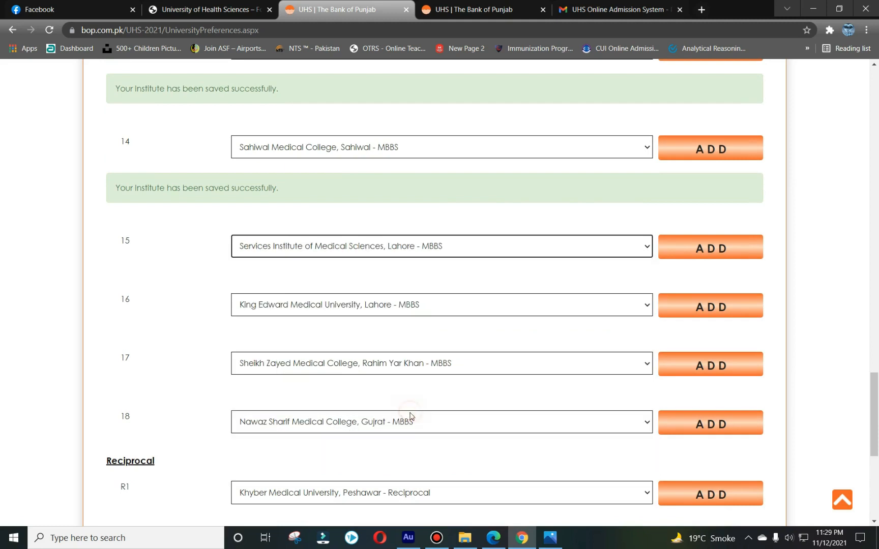
pyautogui.click(728, 259)
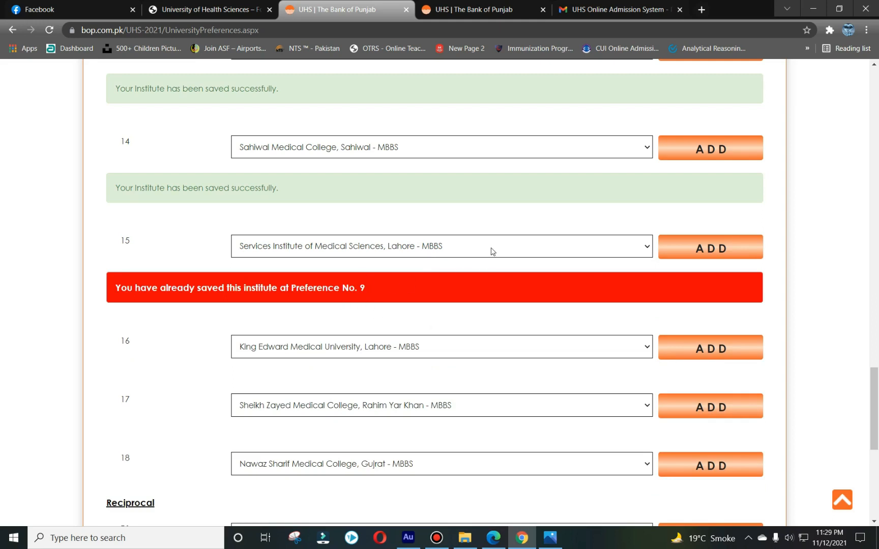
pyautogui.scroll(10, 461, 308)
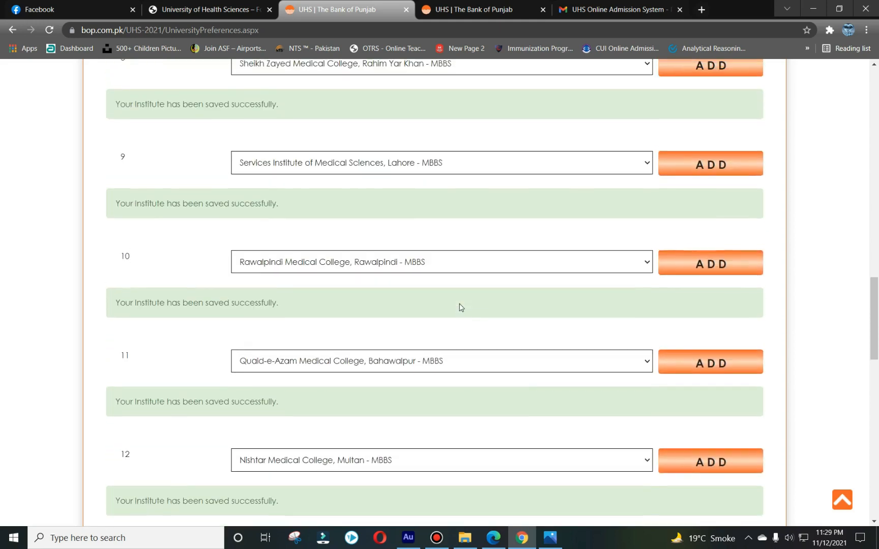
# Step: Save Bolan Medical College, Quetta as reciprocal choice R5 and continue to the submission page
pyautogui.scroll(1, 460, 307)
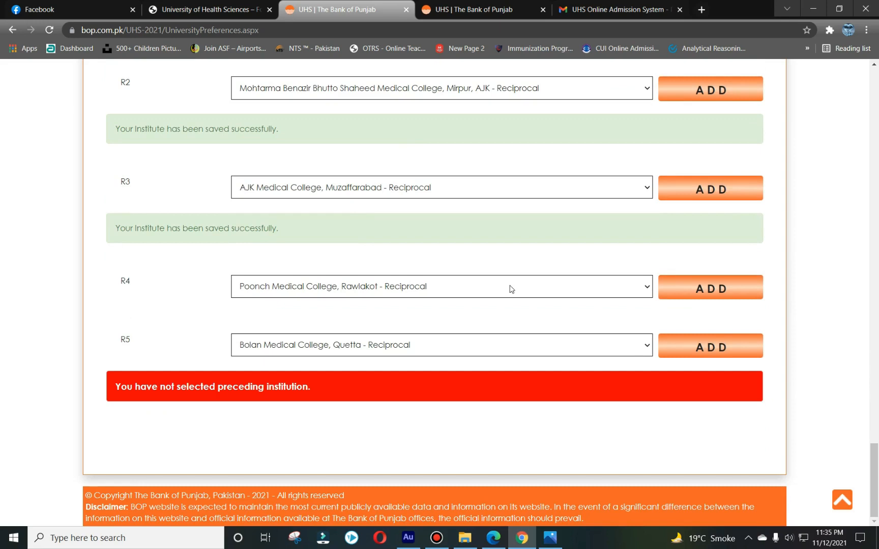
pyautogui.scroll(-1, 669, 331)
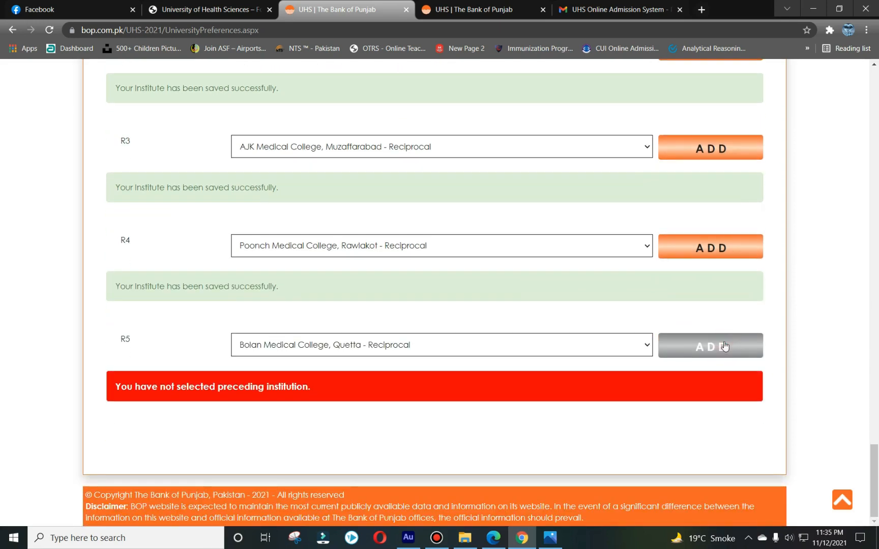
pyautogui.click(725, 346)
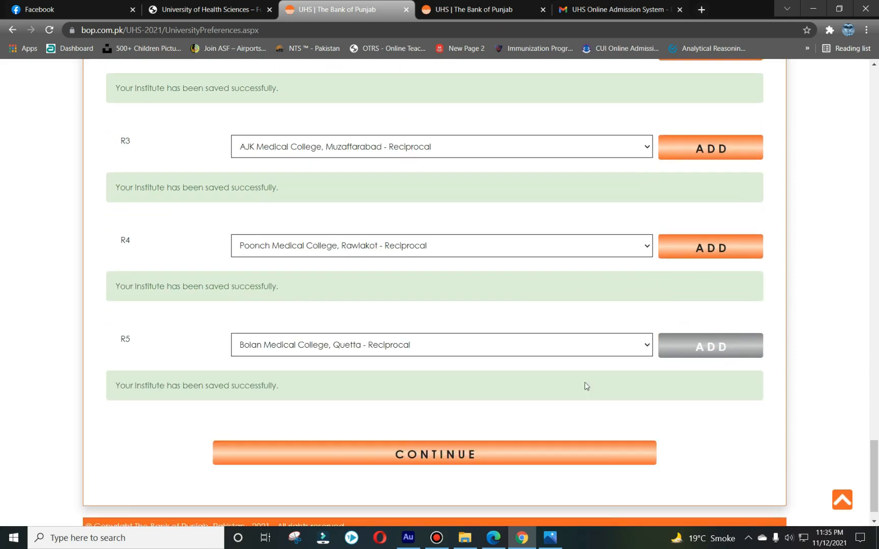
pyautogui.click(420, 456)
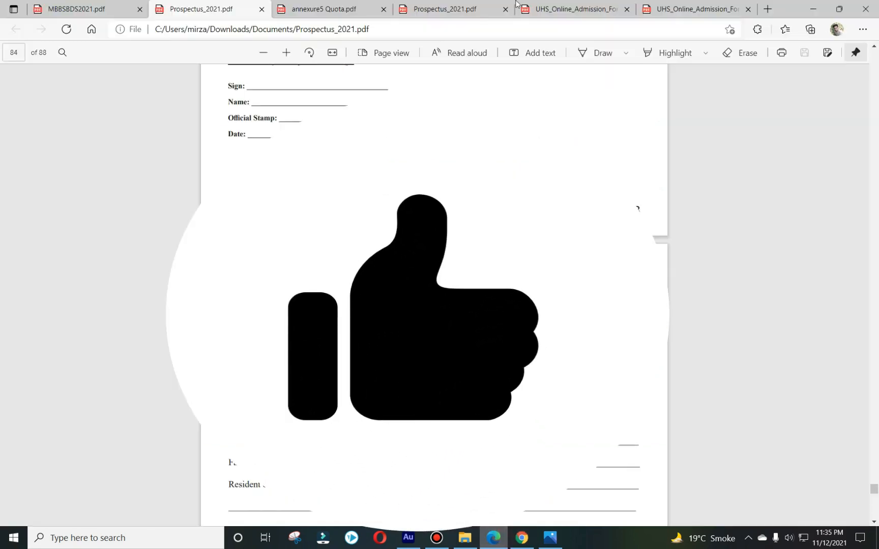
# Step: View the UHS_Online_Admission_Form PDF's page 5 draft fee challan
pyautogui.click(587, 5)
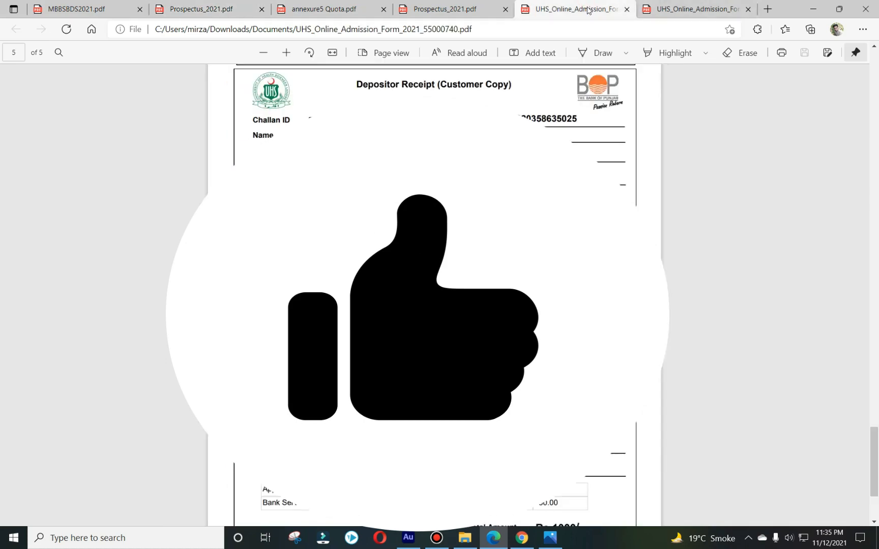
pyautogui.scroll(2, 584, 96)
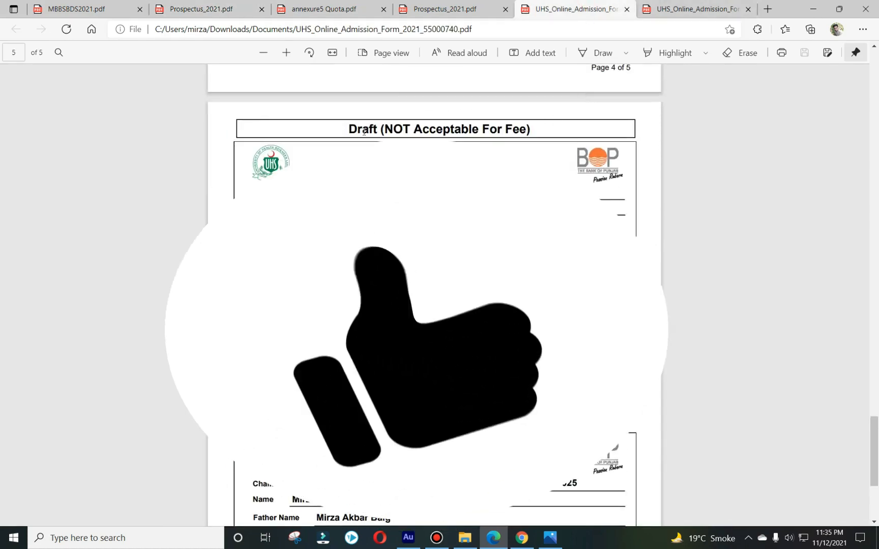
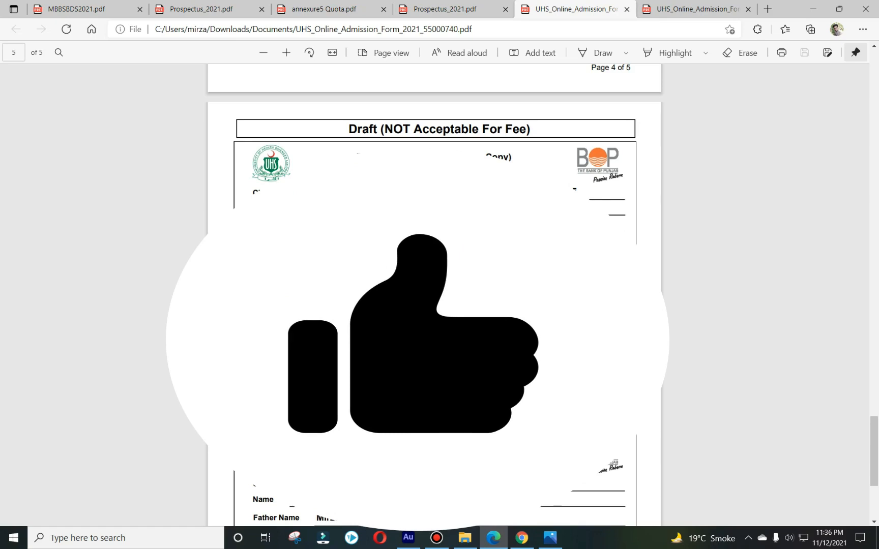
# Step: Submit the admission form in Chrome, accepting the declaration with YES, I AGREE
pyautogui.click(522, 540)
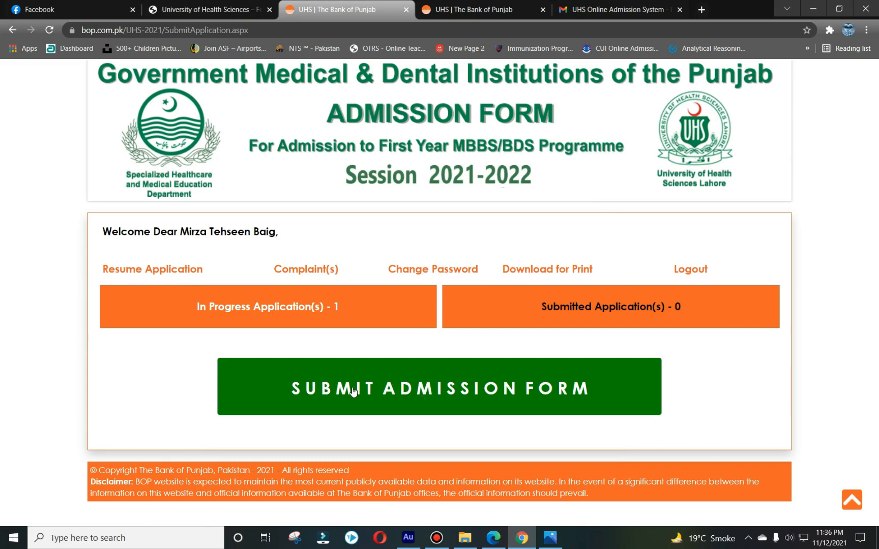
pyautogui.click(430, 396)
pyautogui.scroll(-5, 421, 392)
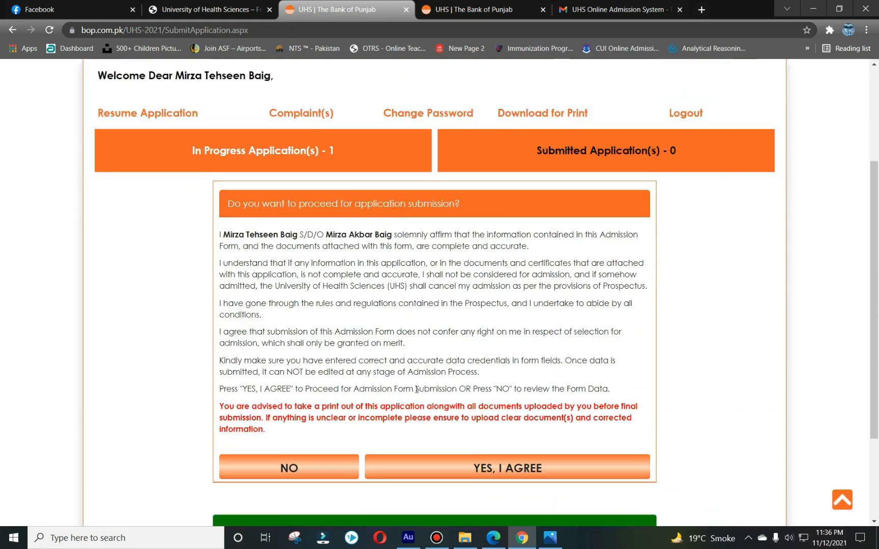
pyautogui.scroll(3, 360, 170)
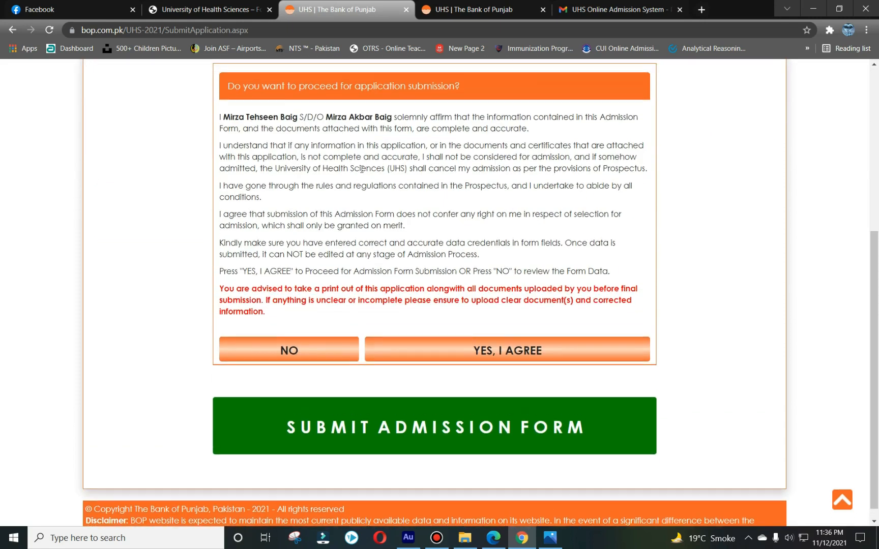
pyautogui.scroll(-1, 248, 288)
pyautogui.scroll(-2, 255, 260)
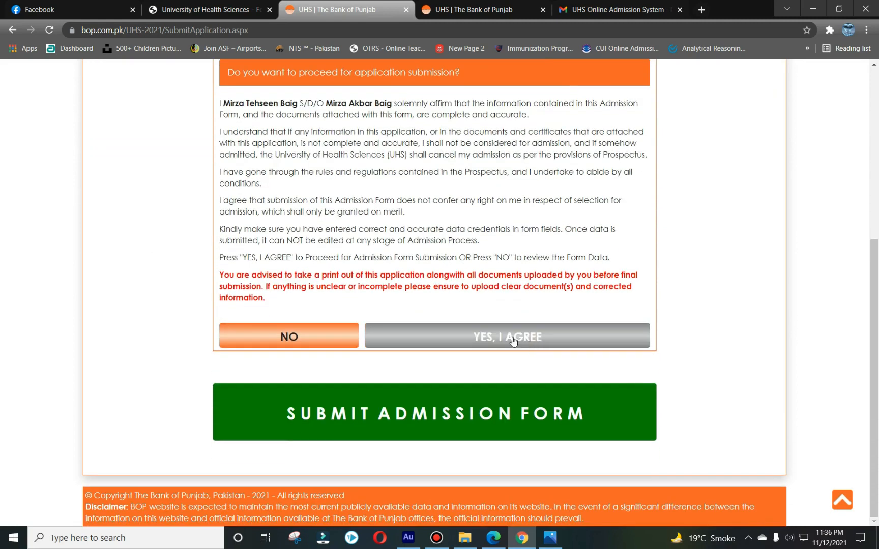
pyautogui.click(553, 386)
# Step: Check the UHS website and Bank of Punjab admission tabs, then return to the admission form PDF
pyautogui.click(262, 7)
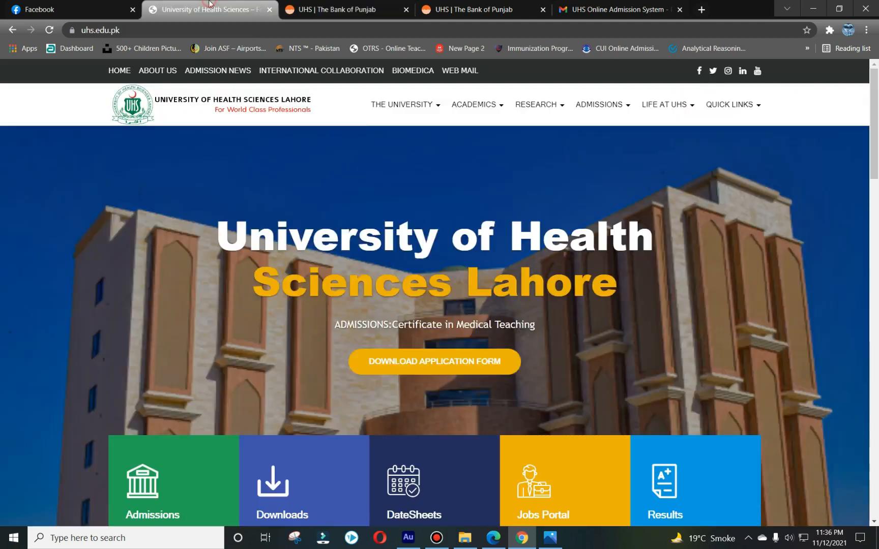
pyautogui.click(319, 5)
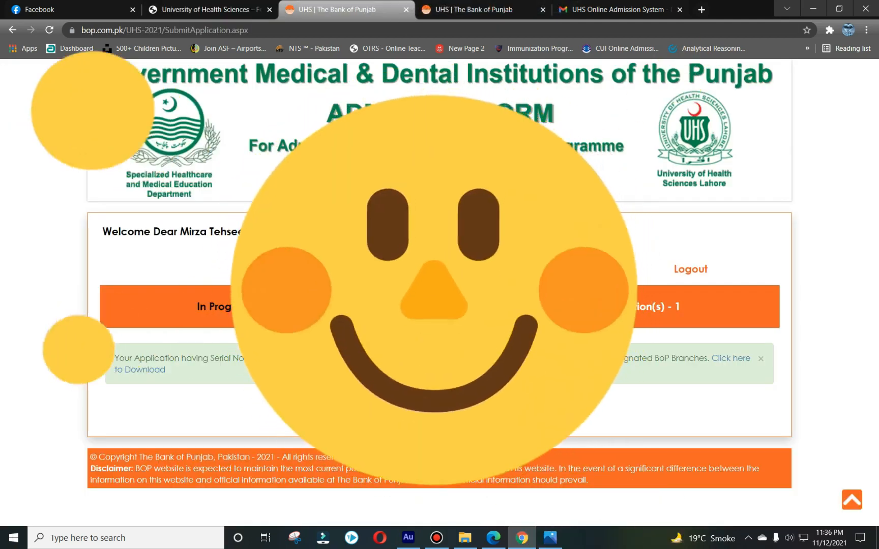
pyautogui.click(497, 546)
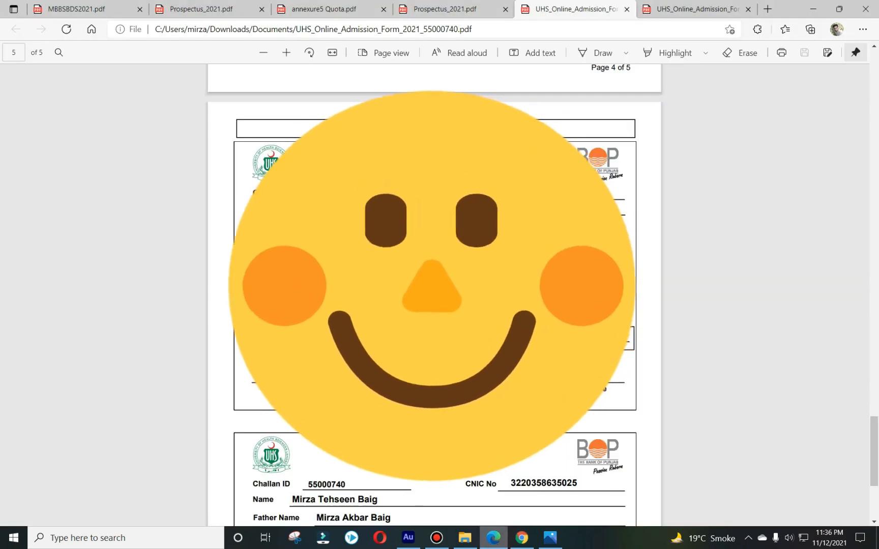
# Step: Review the final-copy fee challan, glance at MBBSBDS2021.pdf and the Prospectus_2021 Annexure-III page, then show the desktop
pyautogui.click(659, 6)
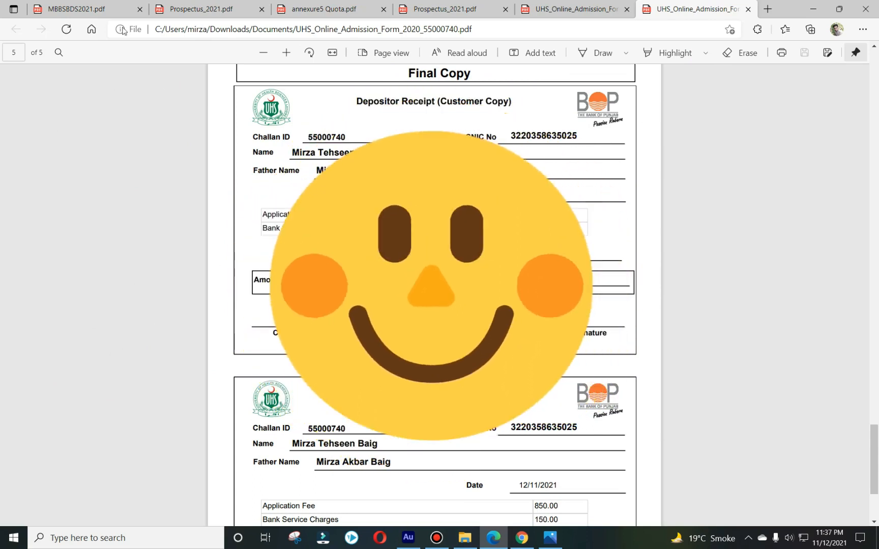
pyautogui.click(85, 5)
pyautogui.click(220, 6)
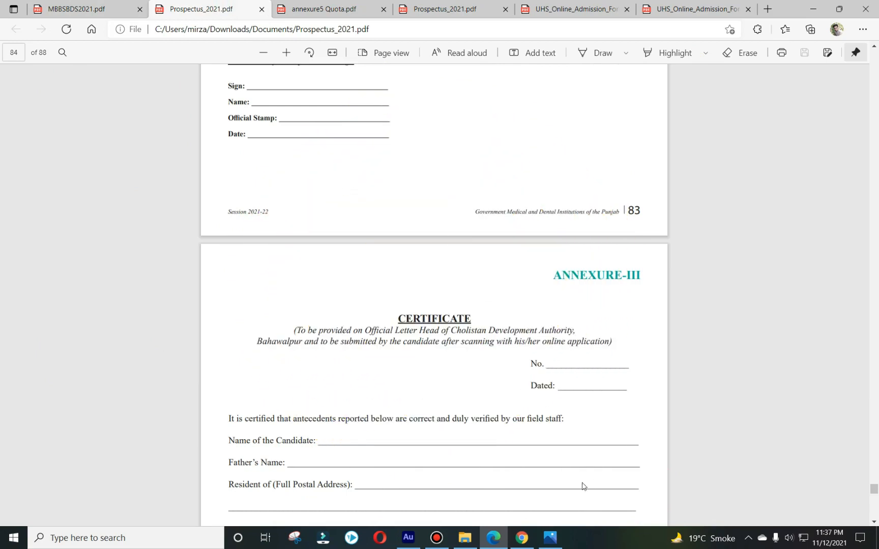
pyautogui.click(877, 539)
pyautogui.rightClick(403, 198)
pyautogui.click(434, 233)
pyautogui.rightClick(436, 232)
pyautogui.click(469, 266)
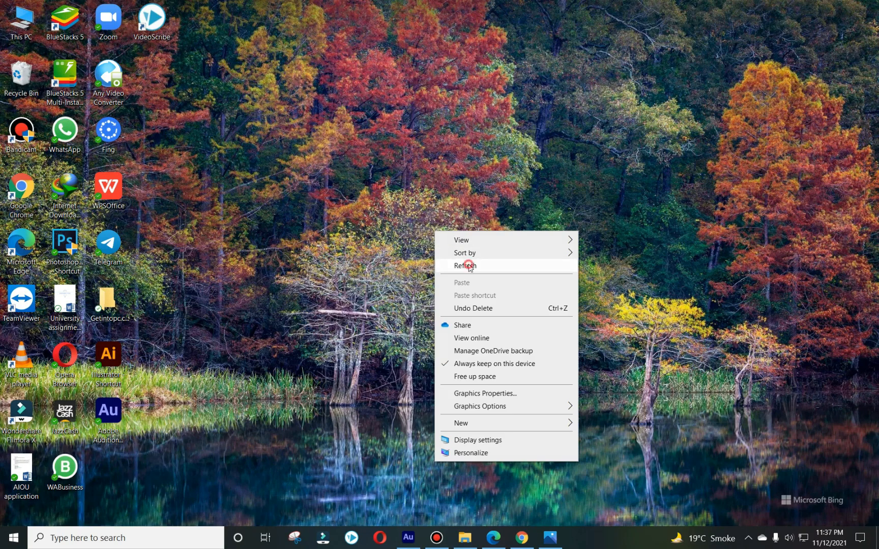
pyautogui.rightClick(288, 100)
pyautogui.click(321, 139)
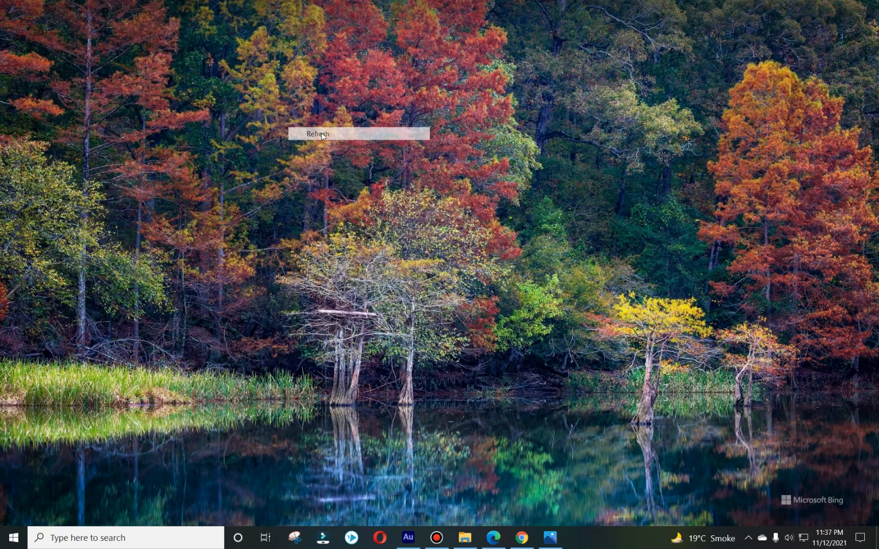
pyautogui.rightClick(322, 135)
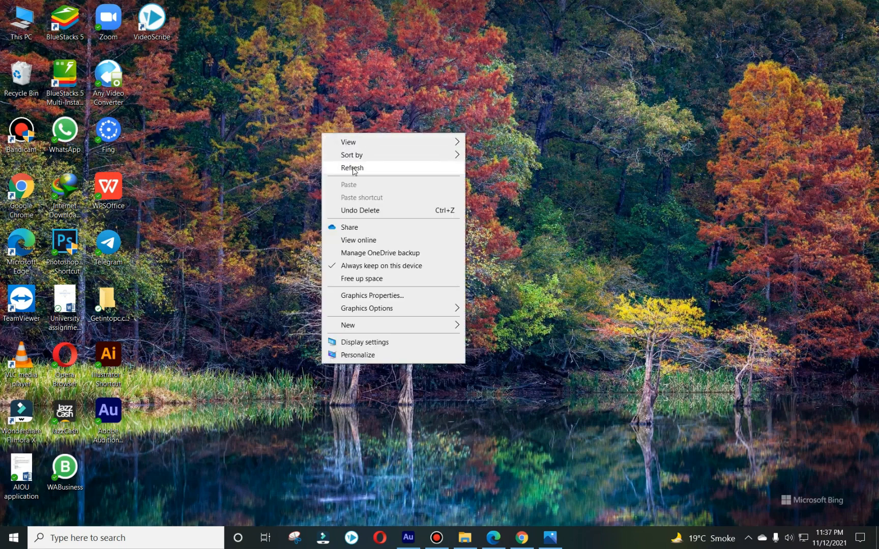